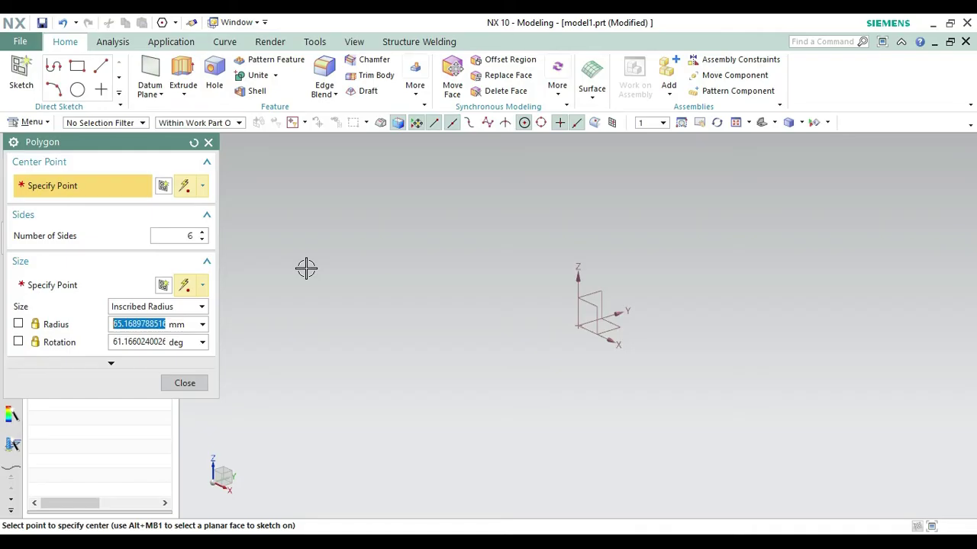
Step: Create a sketch on the XZ plane of the datum coordinate system
{"action": "left_click", "coordinate": [208, 144]}
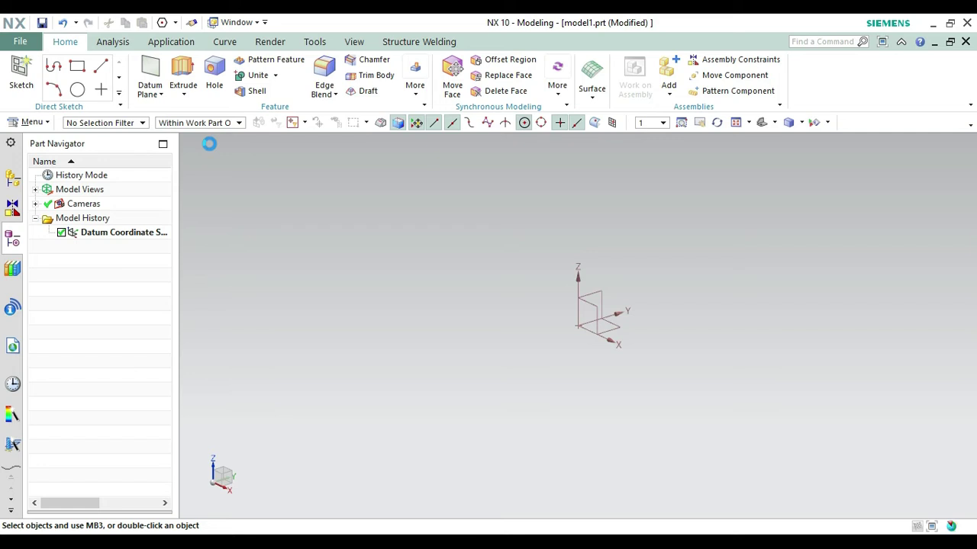
{"action": "left_click", "coordinate": [23, 73]}
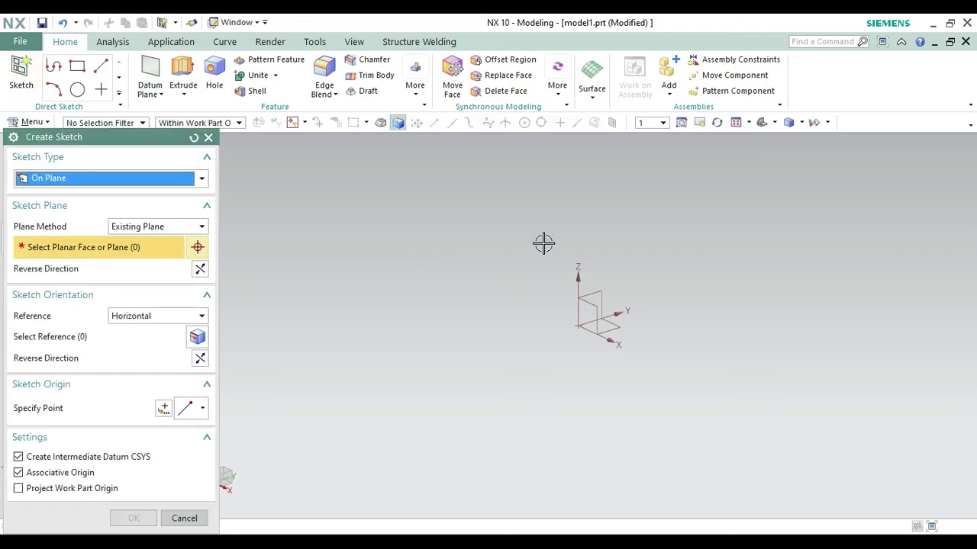
{"action": "left_click", "coordinate": [592, 306]}
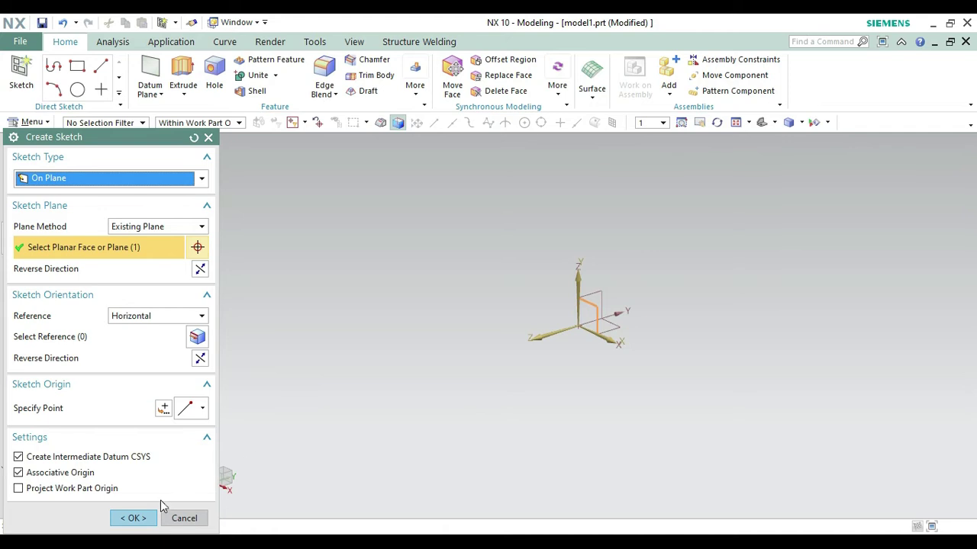
{"action": "left_click", "coordinate": [136, 518]}
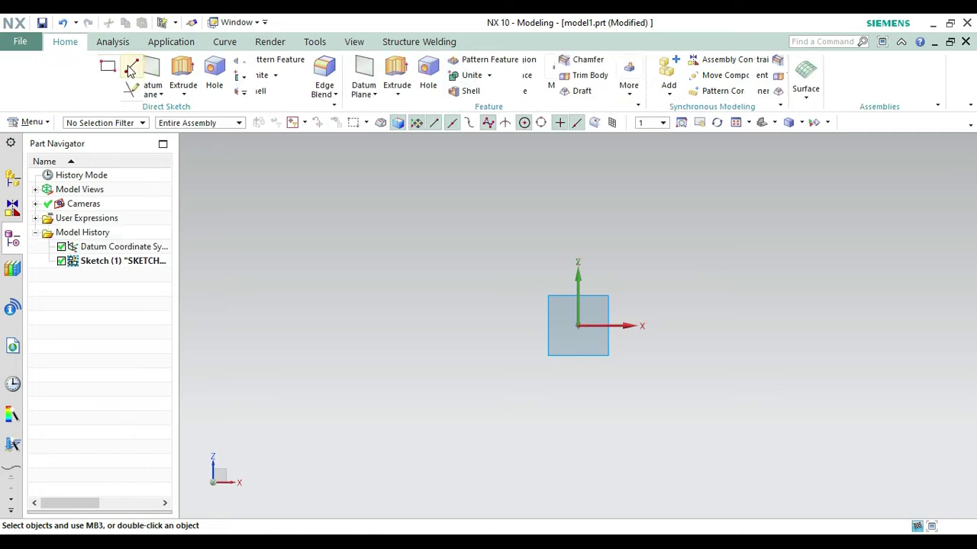
Step: Sketch a profile from the origin: a horizontal line about 15 mm along negative X, followed by a 3 mm vertical line upward
{"action": "left_click", "coordinate": [88, 68]}
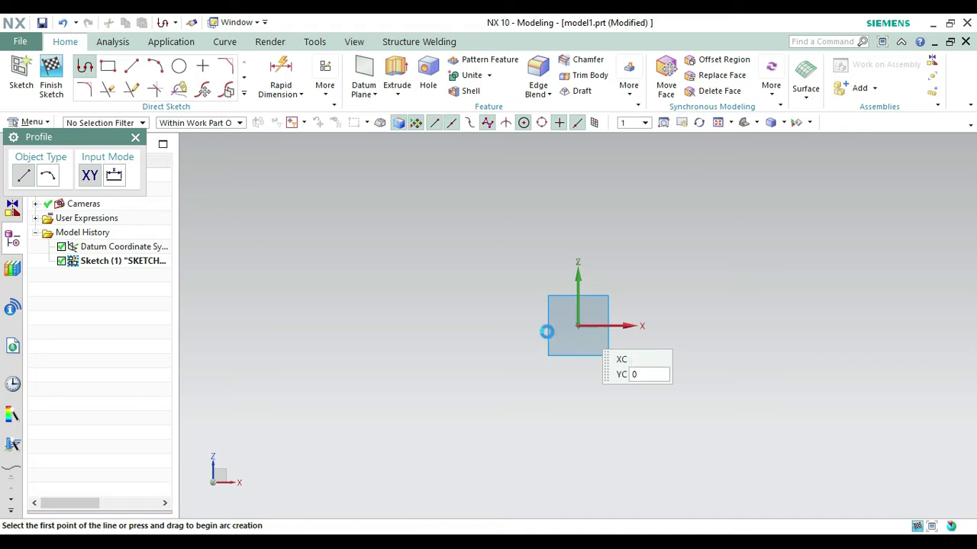
{"action": "left_click", "coordinate": [577, 326]}
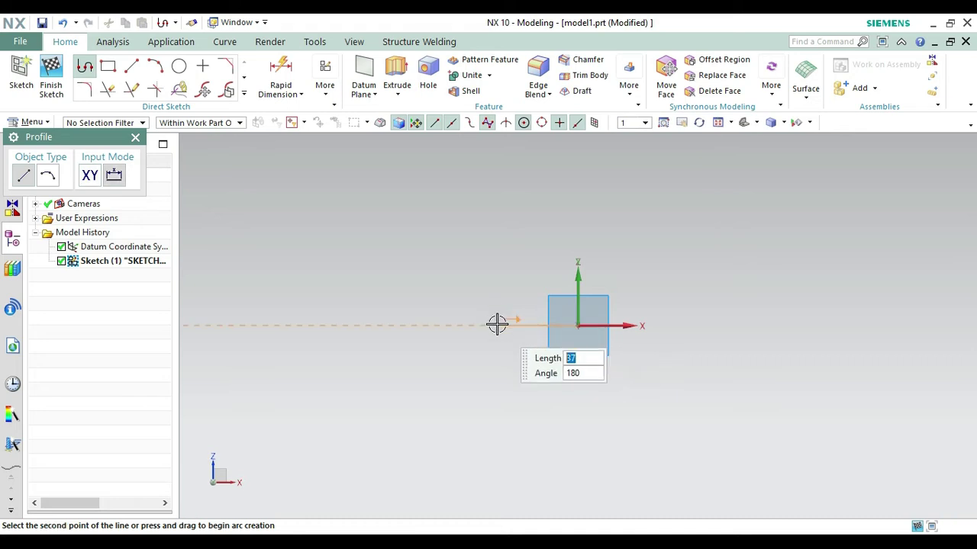
{"action": "left_click", "coordinate": [544, 324]}
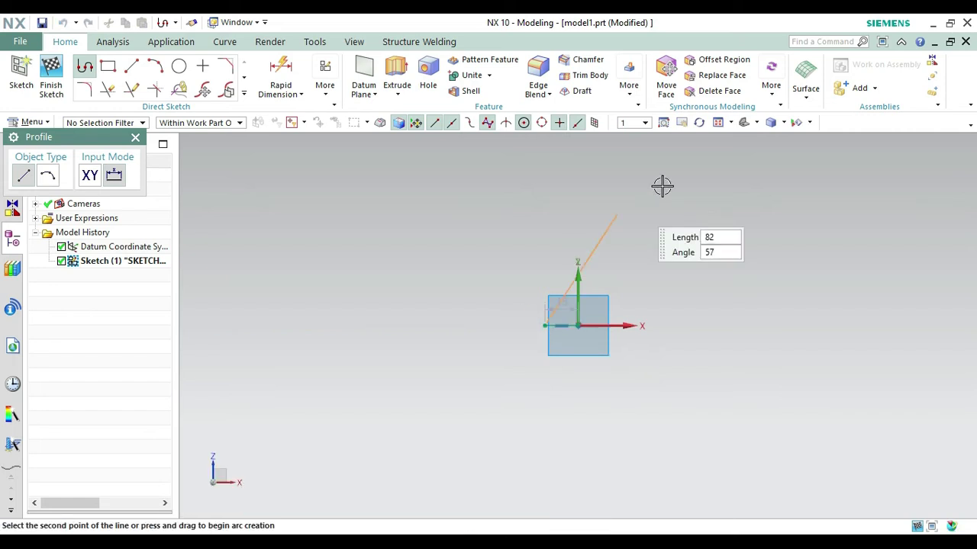
{"action": "left_click", "coordinate": [663, 122]}
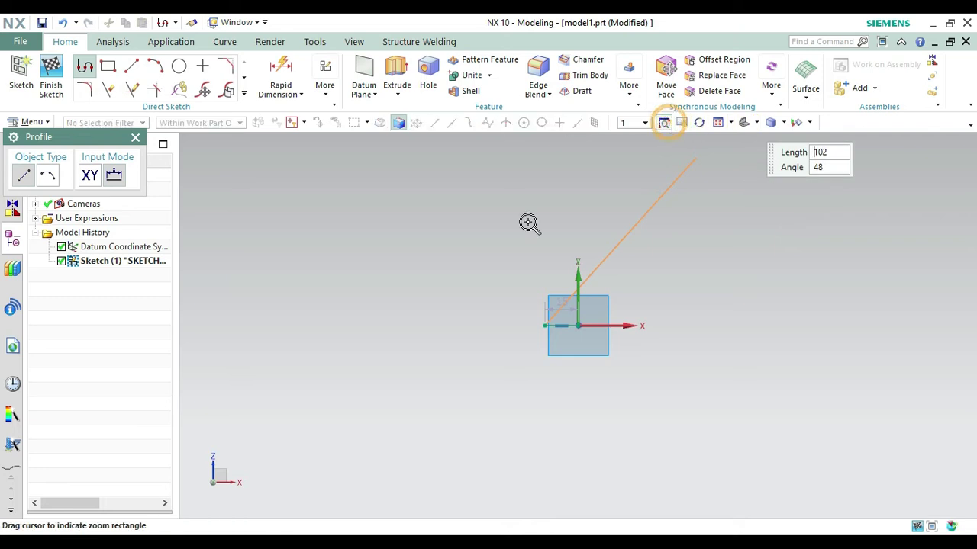
{"action": "mouse_move", "coordinate": [496, 239]}
{"action": "left_mouse_down"}
{"action": "mouse_move", "coordinate": [568, 320]}
{"action": "mouse_move", "coordinate": [635, 356]}
{"action": "left_mouse_up"}
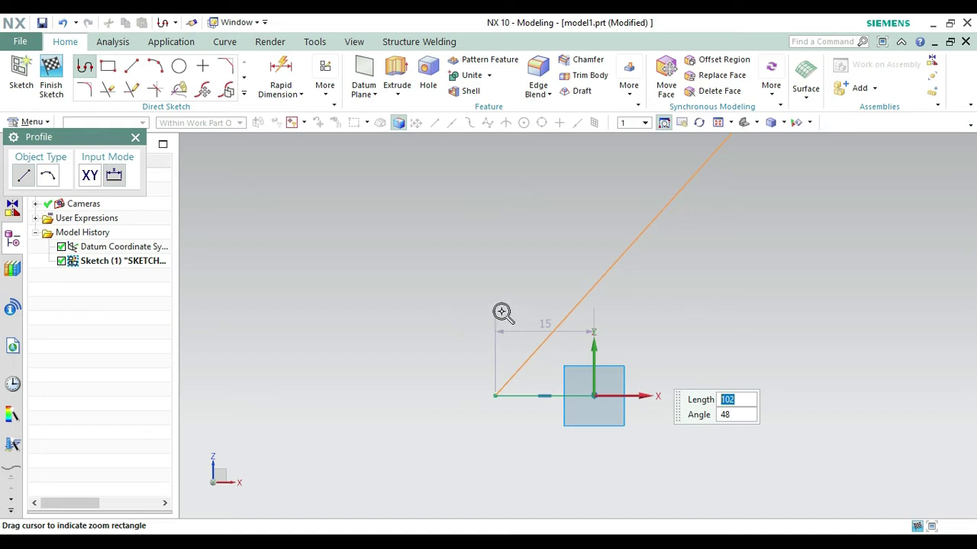
{"action": "key", "text": "Escape"}
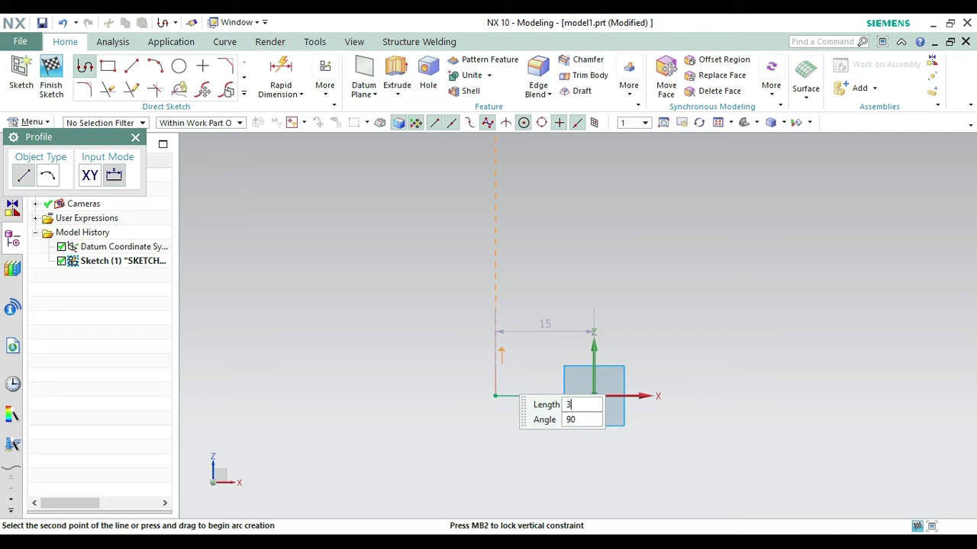
{"action": "type", "text": ".5"}
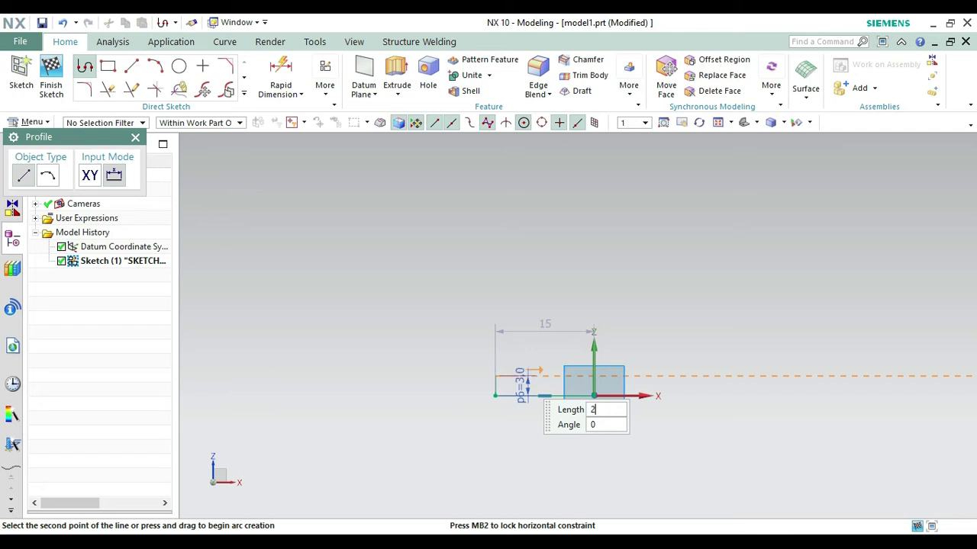
Step: Continue the profile with a 2 mm horizontal line inward, a 2 mm vertical line upward and a diagonal back to the 3 mm line's upper end
{"action": "key", "text": "Return"}
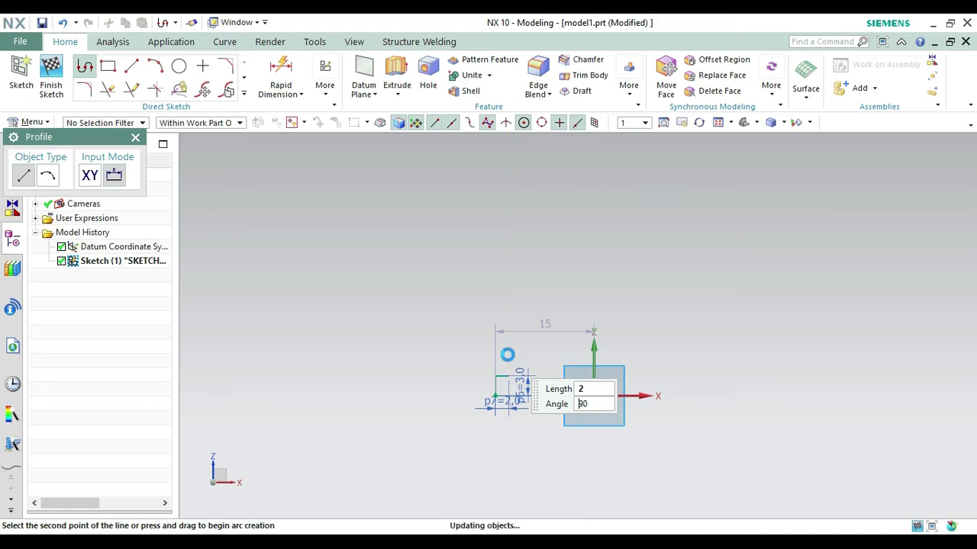
{"action": "key", "text": "Return"}
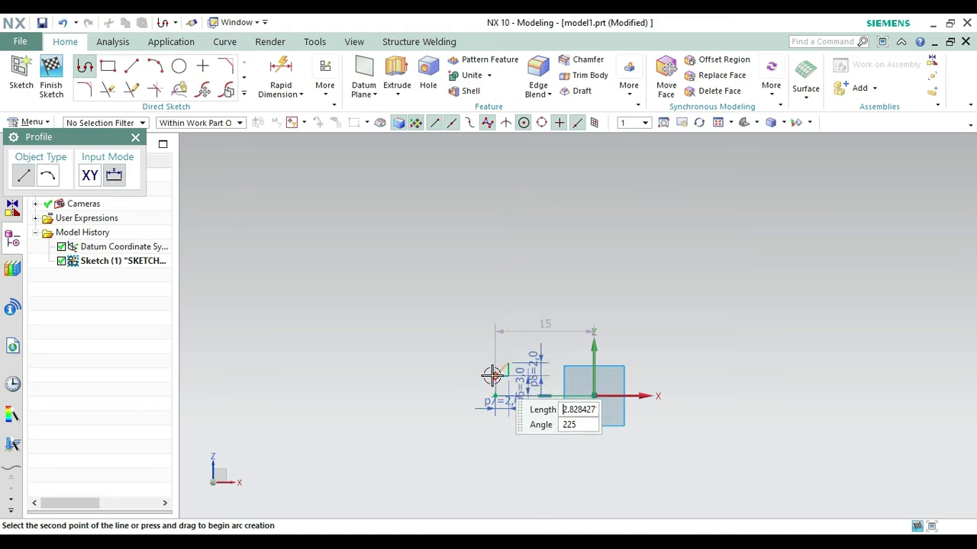
{"action": "left_click", "coordinate": [492, 374]}
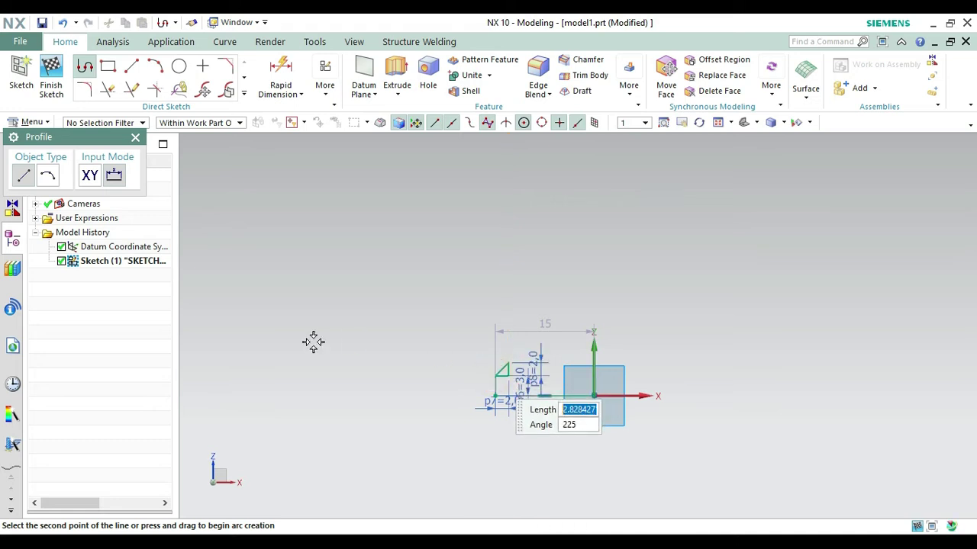
{"action": "left_click", "coordinate": [137, 141]}
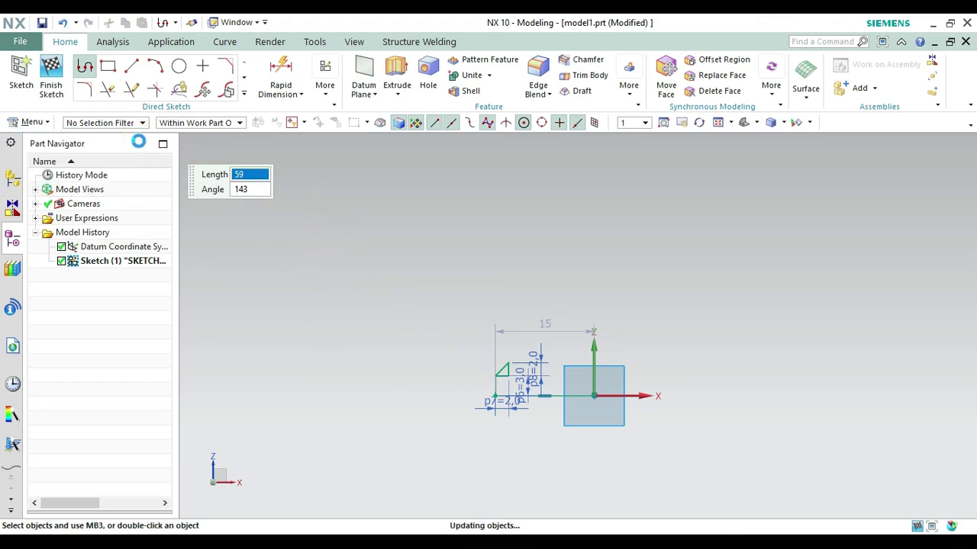
Step: Trim away the 2 mm horizontal and 2 mm vertical construction lines, keeping the diagonal
{"action": "left_click", "coordinate": [109, 90]}
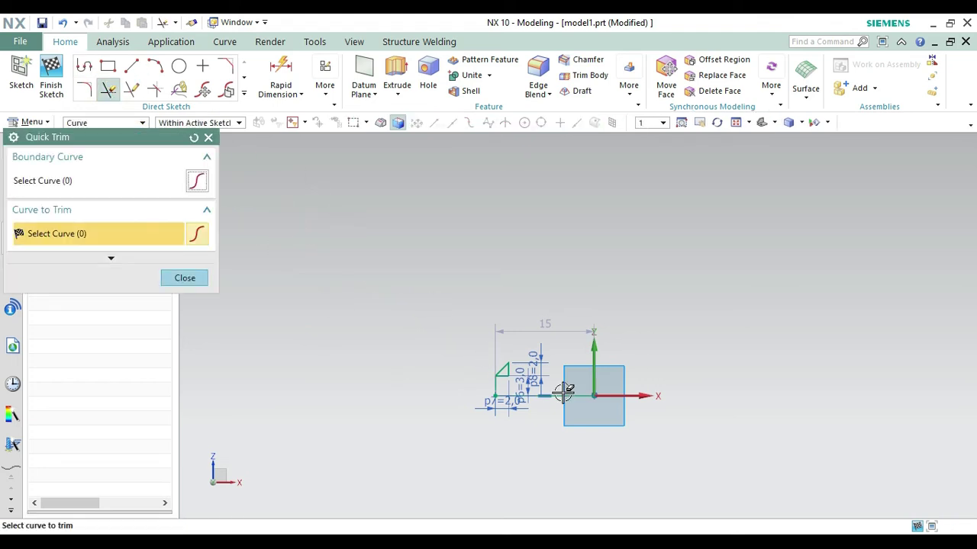
{"action": "left_click", "coordinate": [512, 370]}
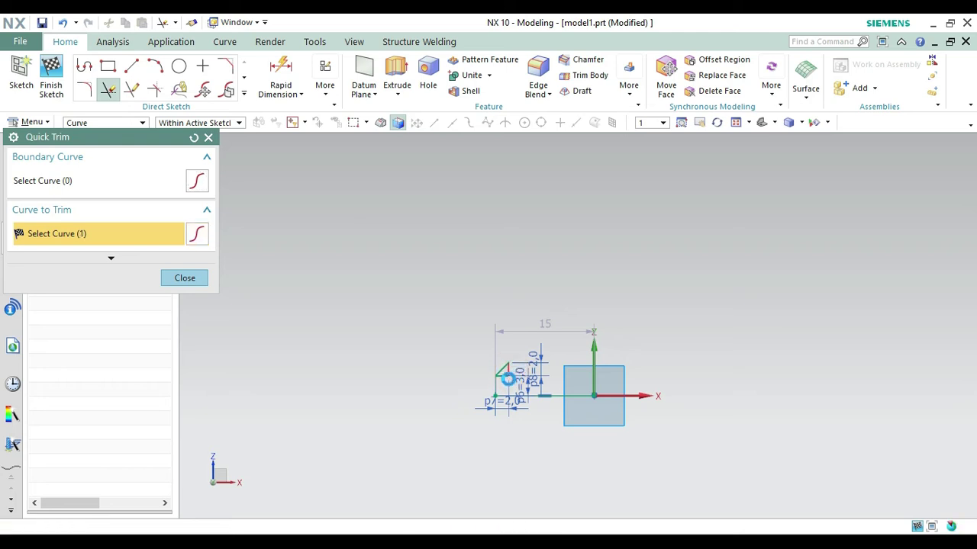
{"action": "left_click", "coordinate": [502, 375]}
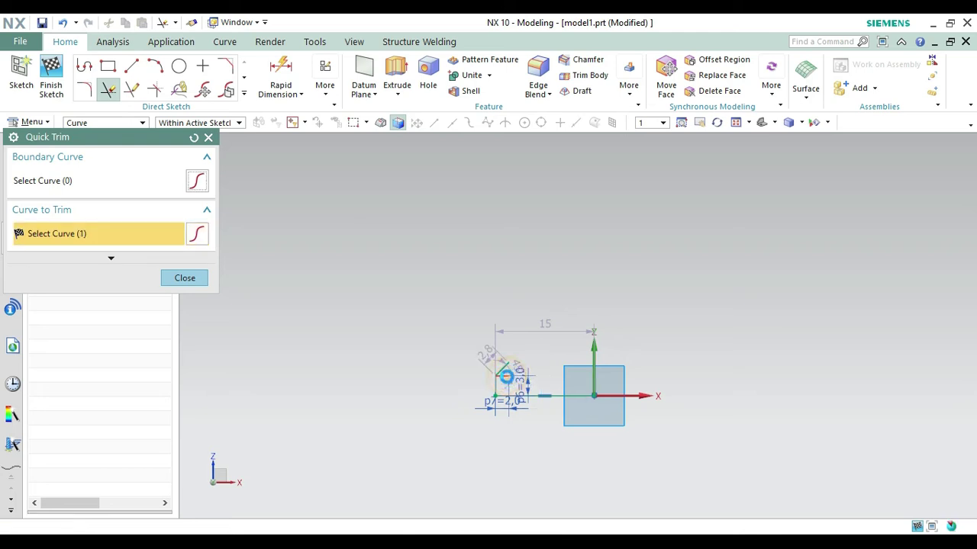
{"action": "left_click", "coordinate": [209, 138]}
Step: Draw a 6 mm radius arc upward from the diagonal's upper end, bulging away from the Z axis
{"action": "left_click", "coordinate": [155, 66]}
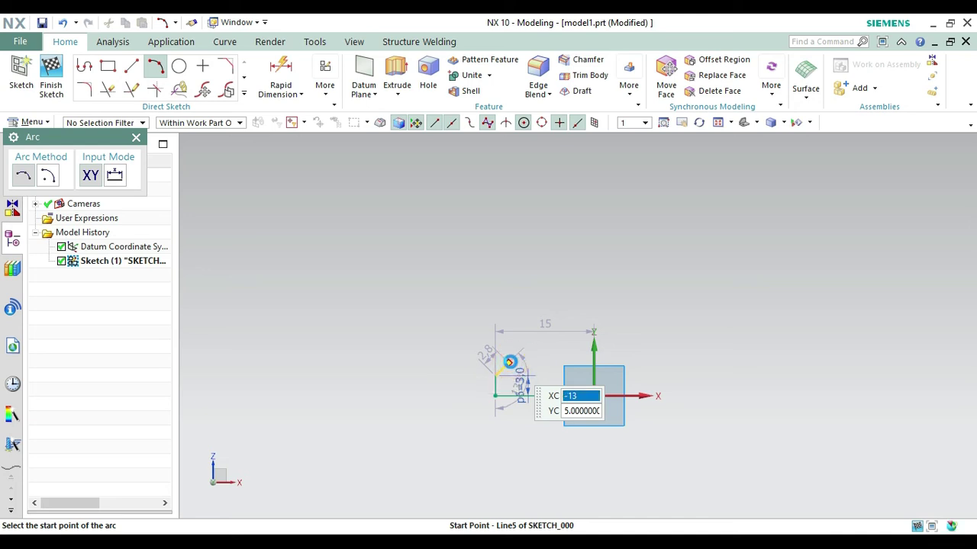
{"action": "left_click", "coordinate": [511, 362]}
{"action": "left_click", "coordinate": [503, 360]}
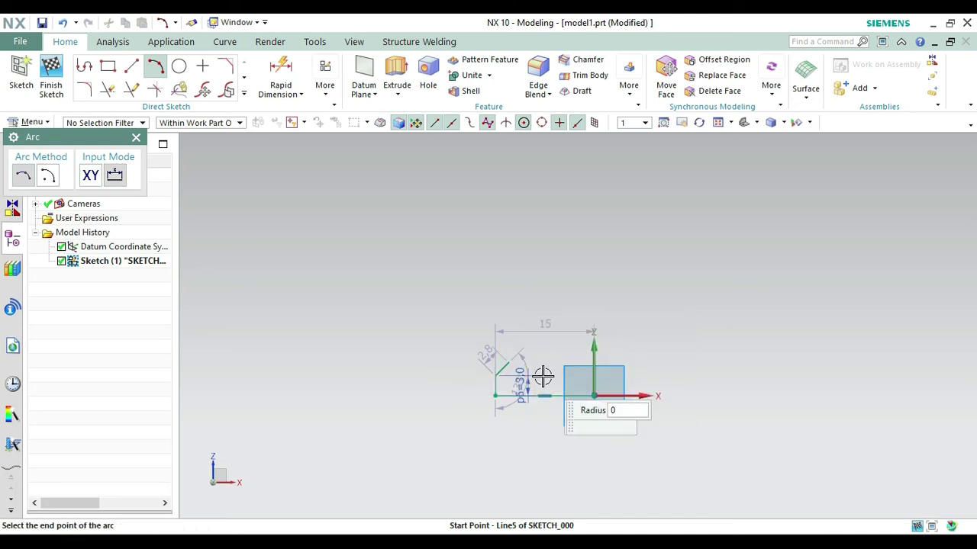
{"action": "left_click", "coordinate": [523, 291]}
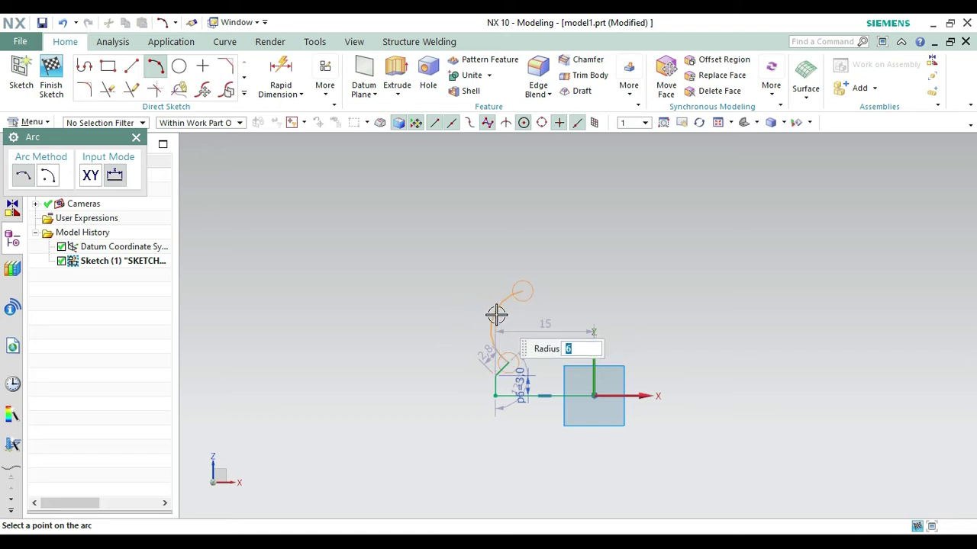
{"action": "left_click", "coordinate": [137, 139]}
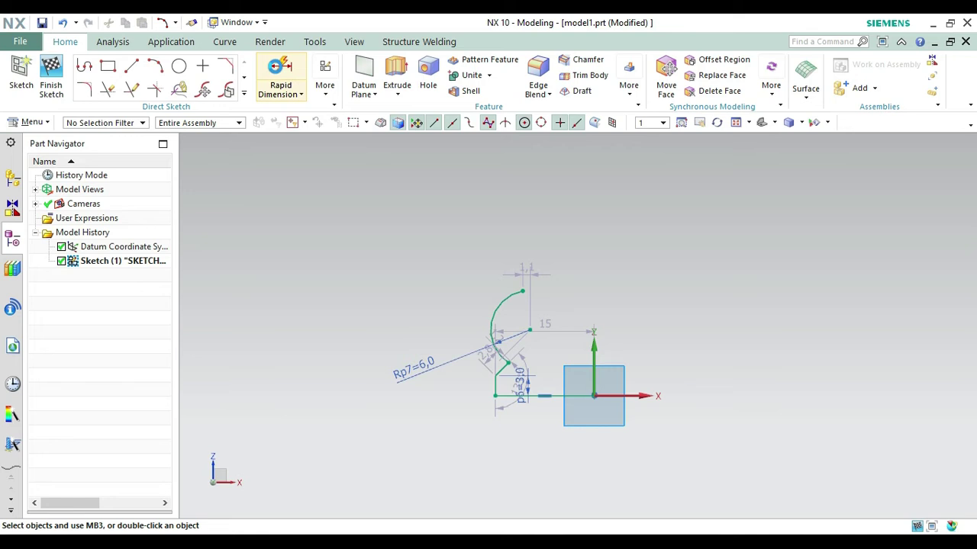
Step: Dimension the vertical distance between the arc's two endpoints and set it to 8.97 mm
{"action": "left_click", "coordinate": [280, 76]}
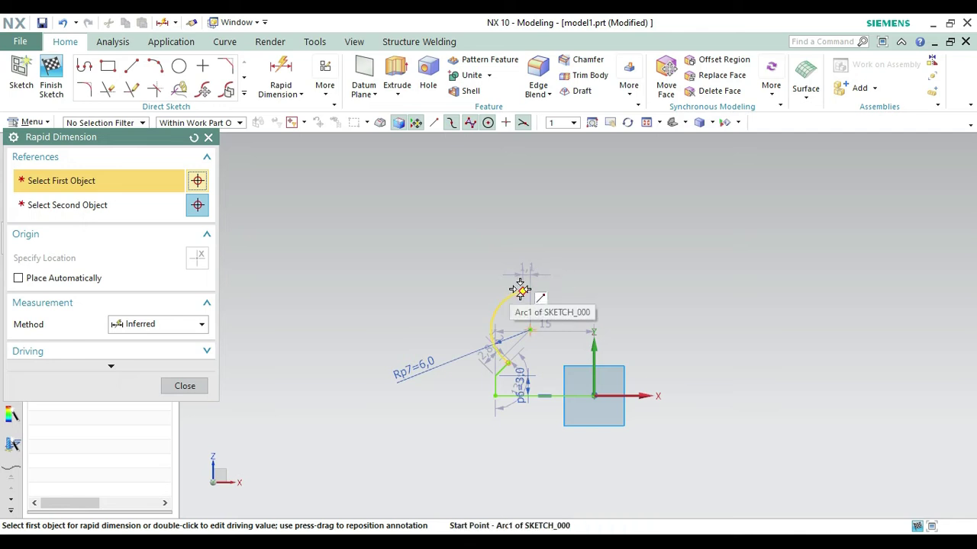
{"action": "left_click", "coordinate": [520, 288]}
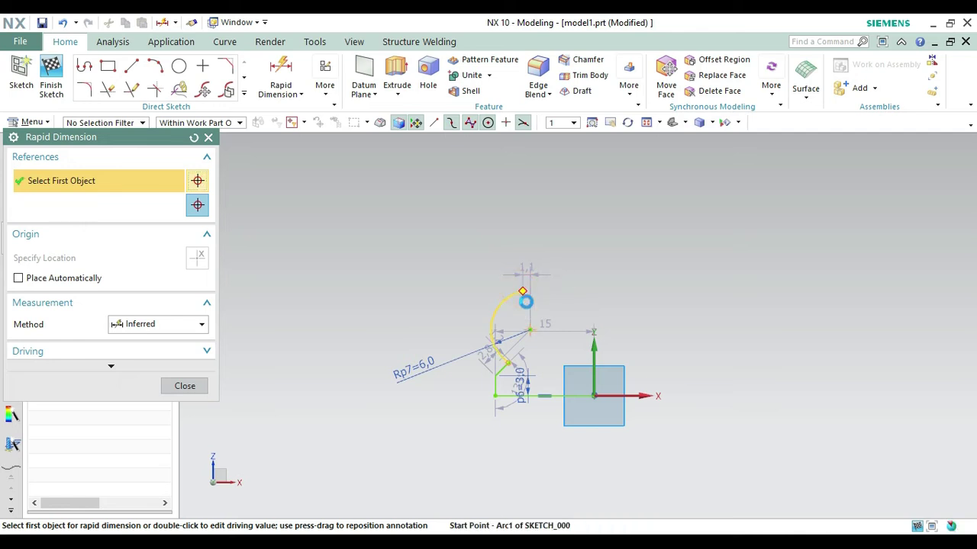
{"action": "left_click", "coordinate": [509, 363]}
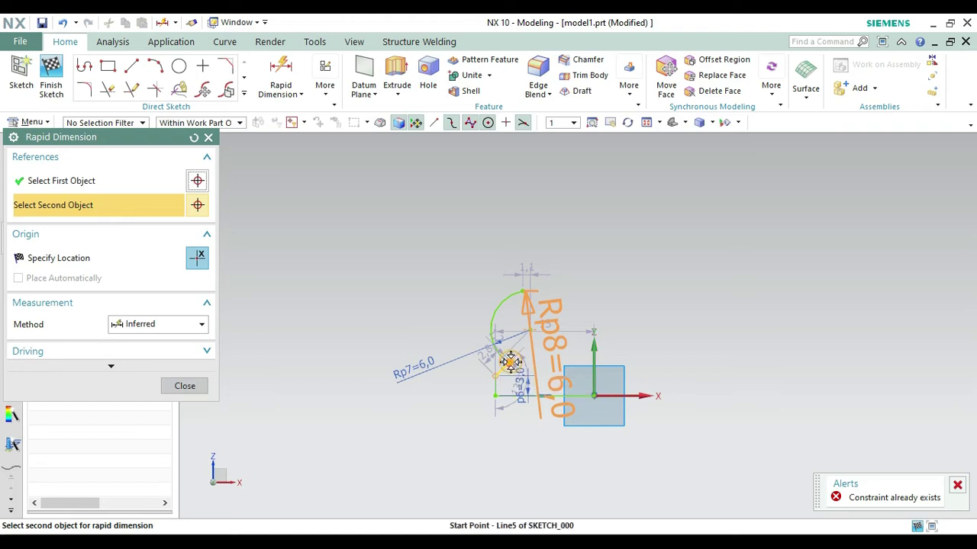
{"action": "left_click", "coordinate": [511, 364]}
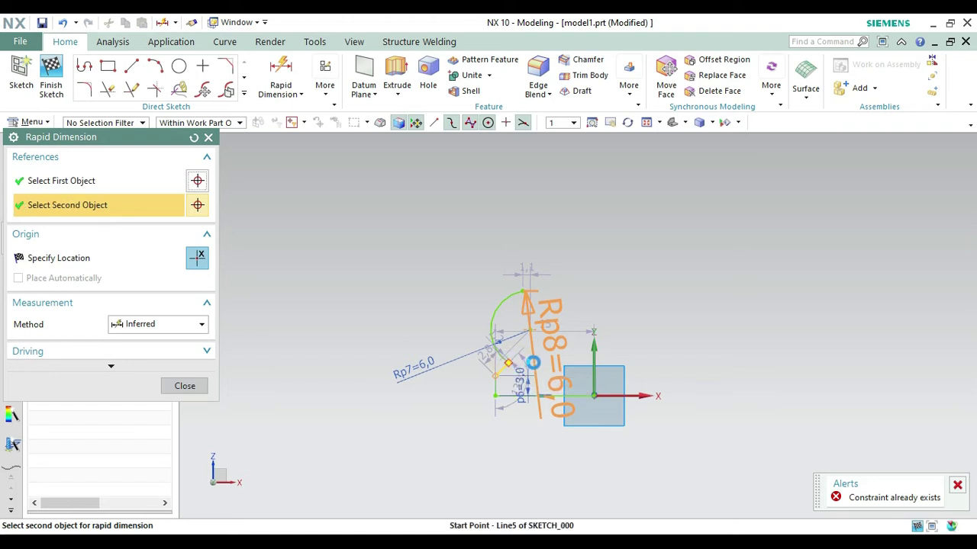
{"action": "left_click", "coordinate": [607, 343]}
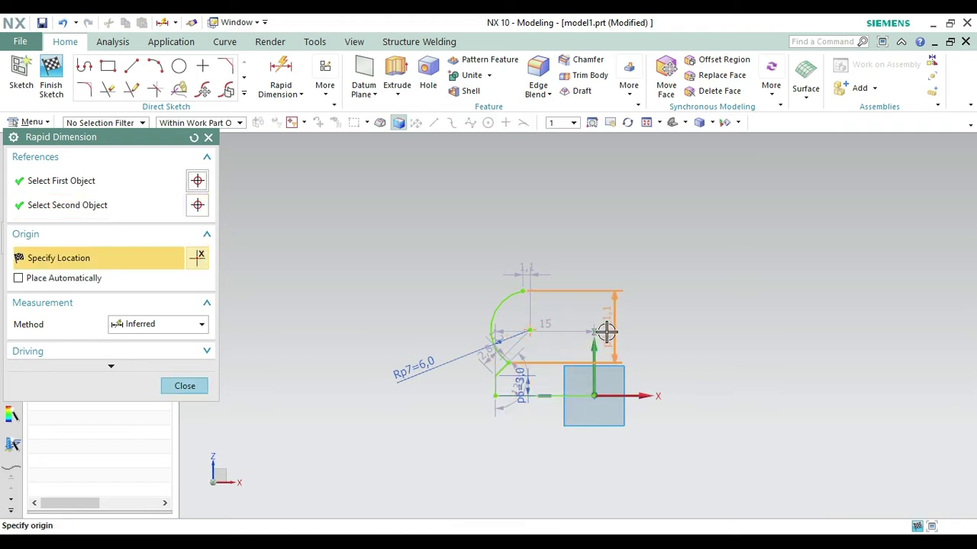
{"action": "left_click", "coordinate": [606, 333]}
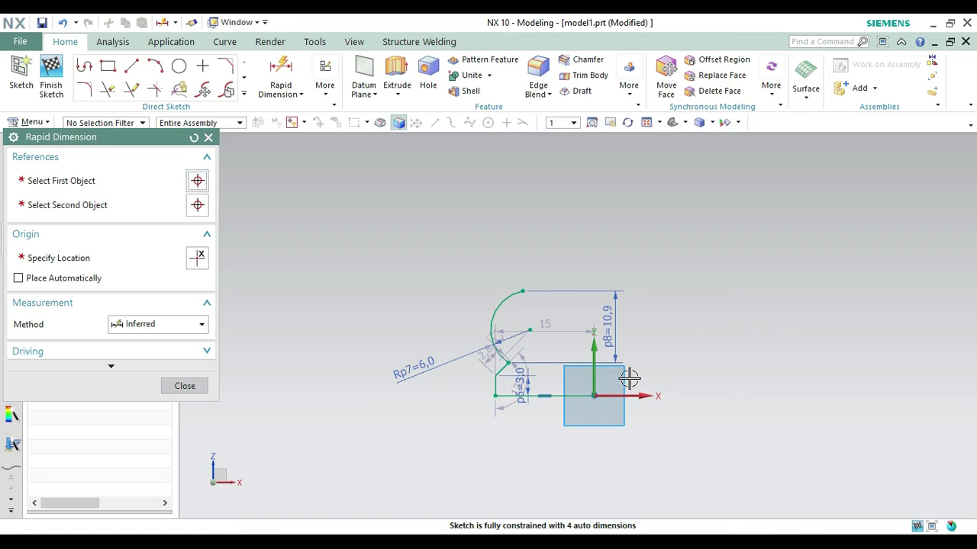
{"action": "double_click", "coordinate": [629, 378]}
{"action": "type", "text": "8.97"}
{"action": "key", "text": "Return"}
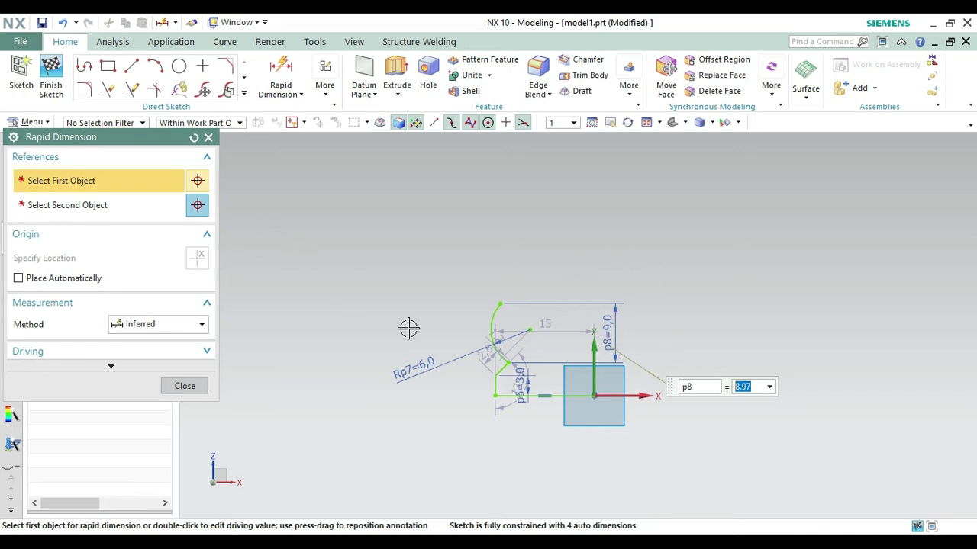
Step: Dimension the horizontal distance from the arc's upper endpoint to the origin and set it to 10 mm
{"action": "left_click", "coordinate": [499, 303]}
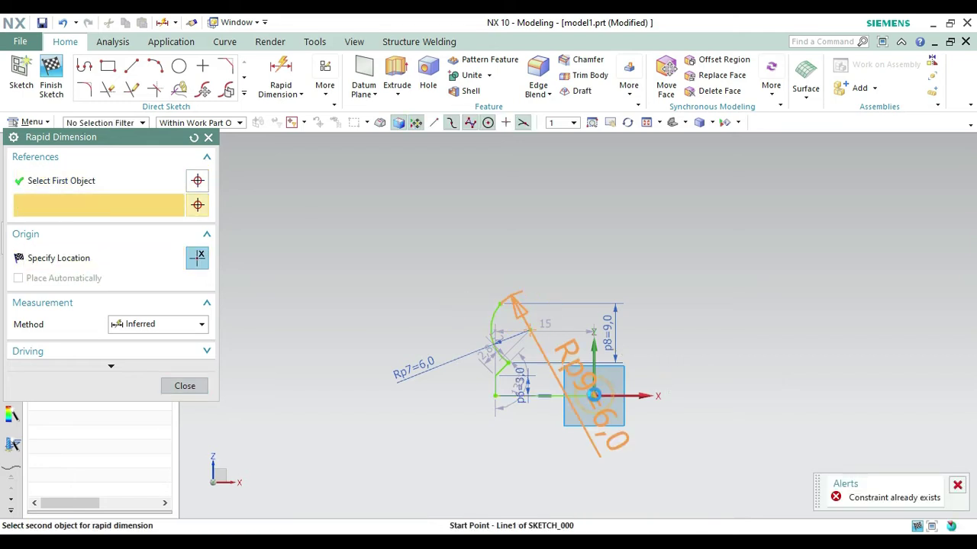
{"action": "left_click", "coordinate": [584, 394]}
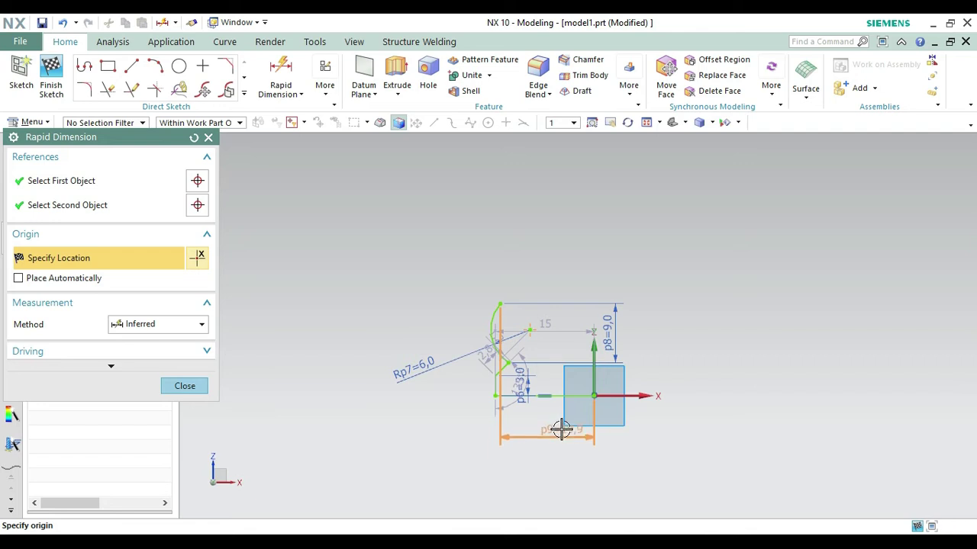
{"action": "left_click", "coordinate": [561, 429]}
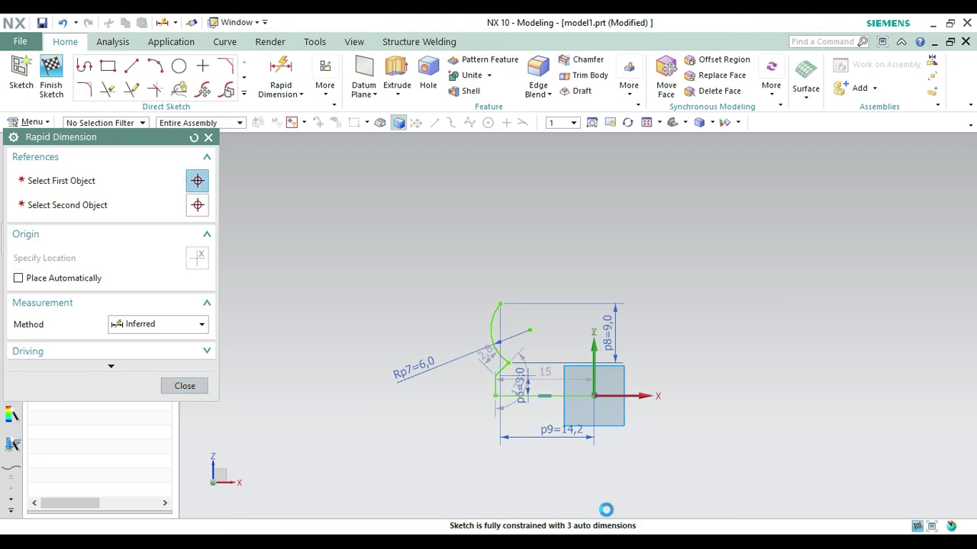
{"action": "type", "text": "10"}
{"action": "key", "text": "Return"}
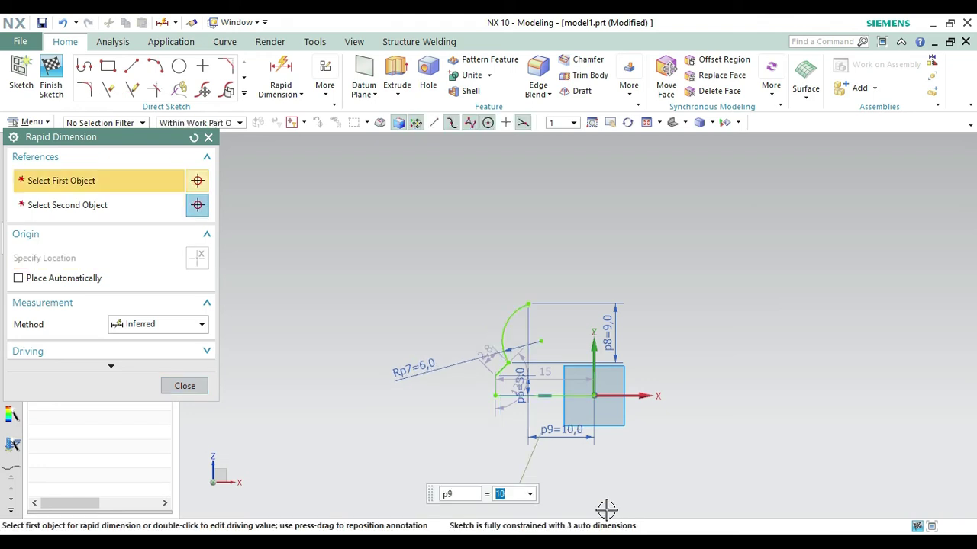
{"action": "left_click", "coordinate": [208, 139]}
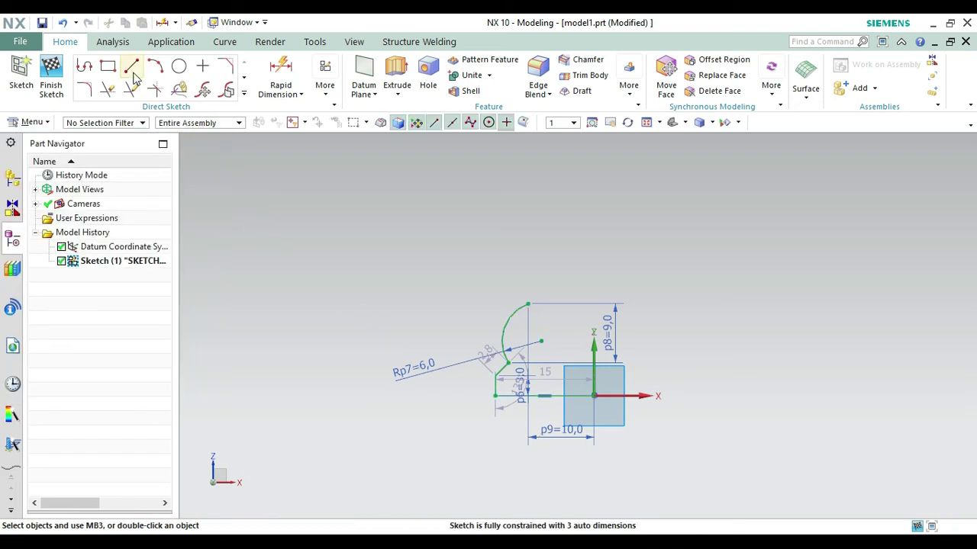
Step: Draw a 1 mm vertical line upward from the 6 mm radius arc's upper endpoint
{"action": "left_click", "coordinate": [134, 69]}
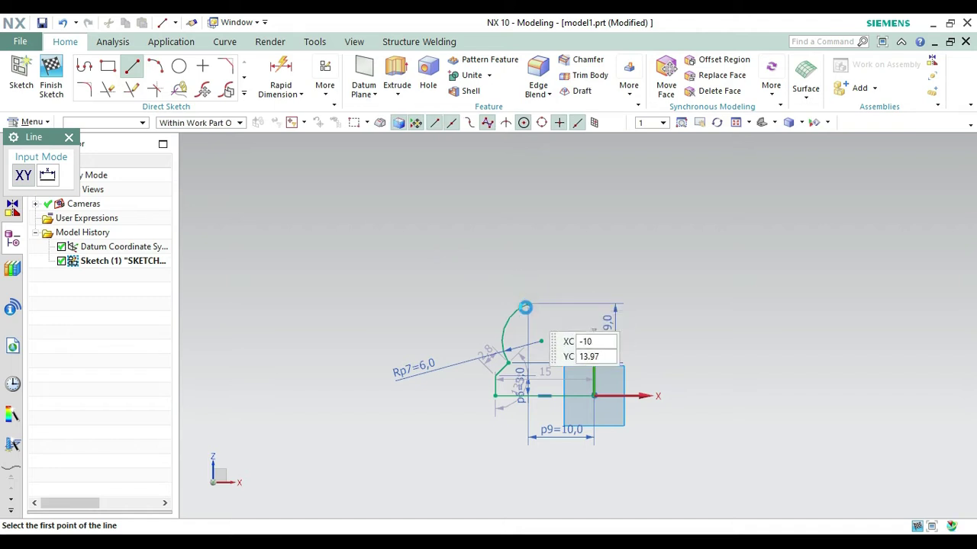
{"action": "left_click", "coordinate": [529, 306]}
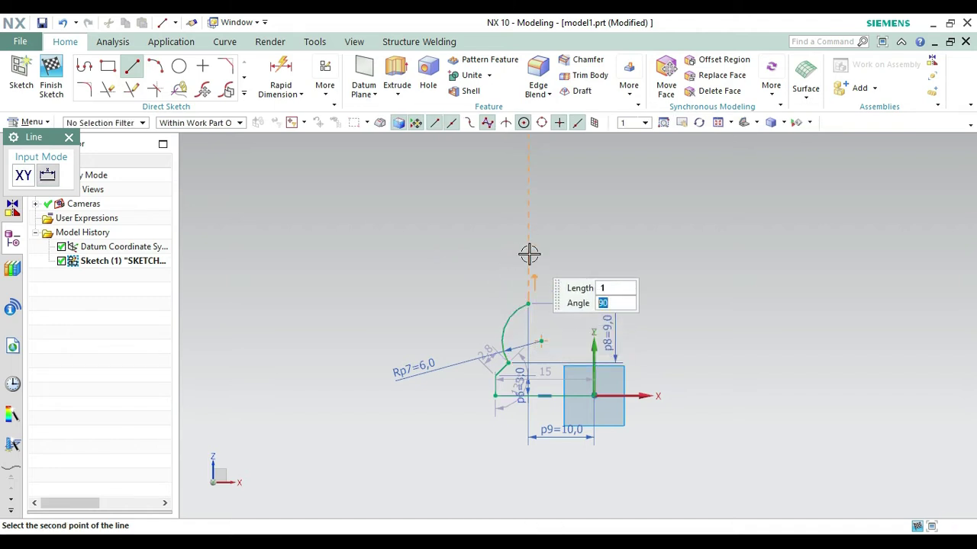
{"action": "key", "text": "Return"}
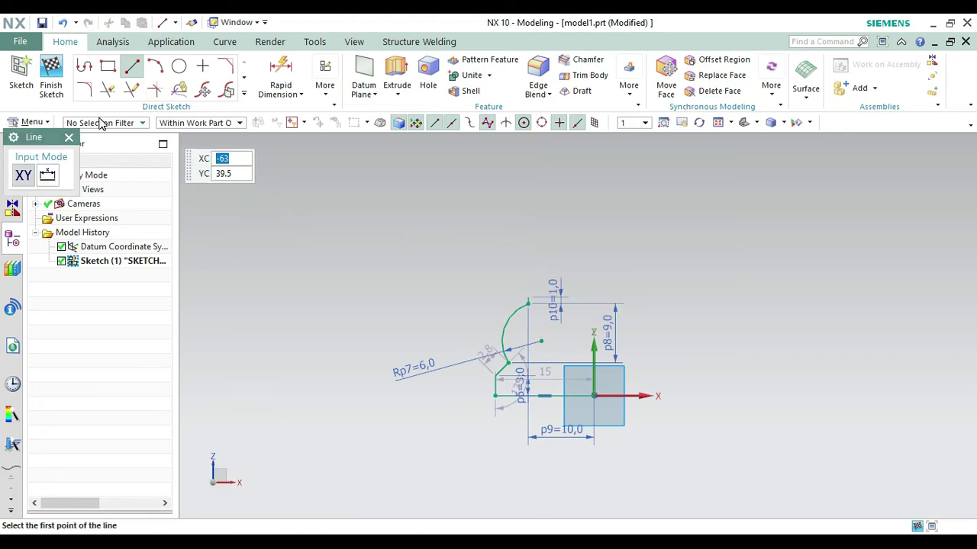
{"action": "left_click", "coordinate": [68, 138]}
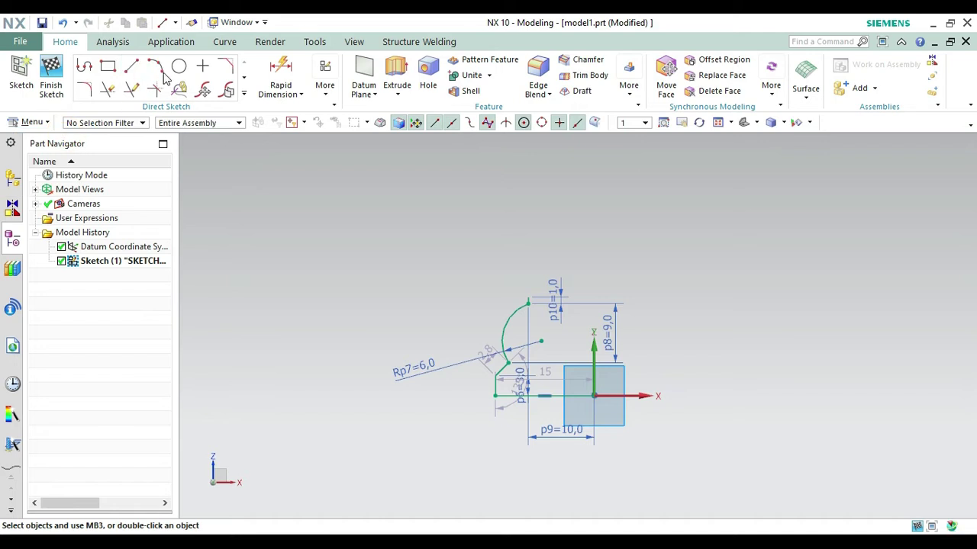
Step: Draw a small arc of about 3.4 mm radius from the 1 mm line's upper end, curving up toward the Z axis
{"action": "left_click", "coordinate": [158, 68]}
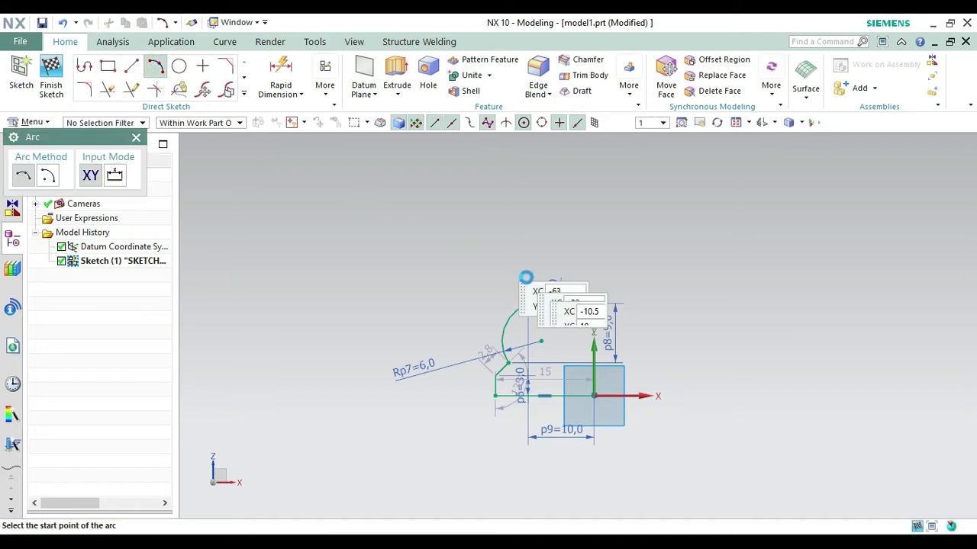
{"action": "left_click", "coordinate": [528, 294]}
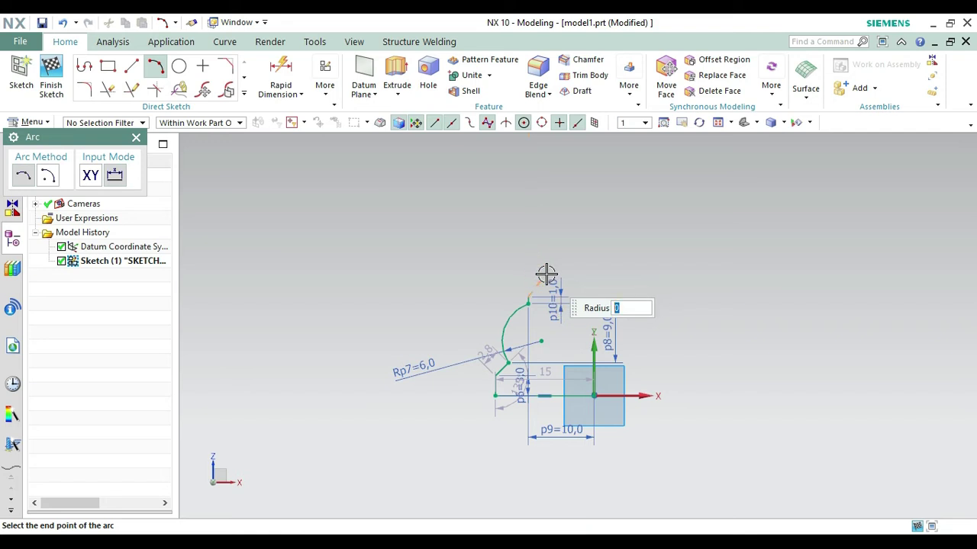
{"action": "left_click", "coordinate": [546, 275]}
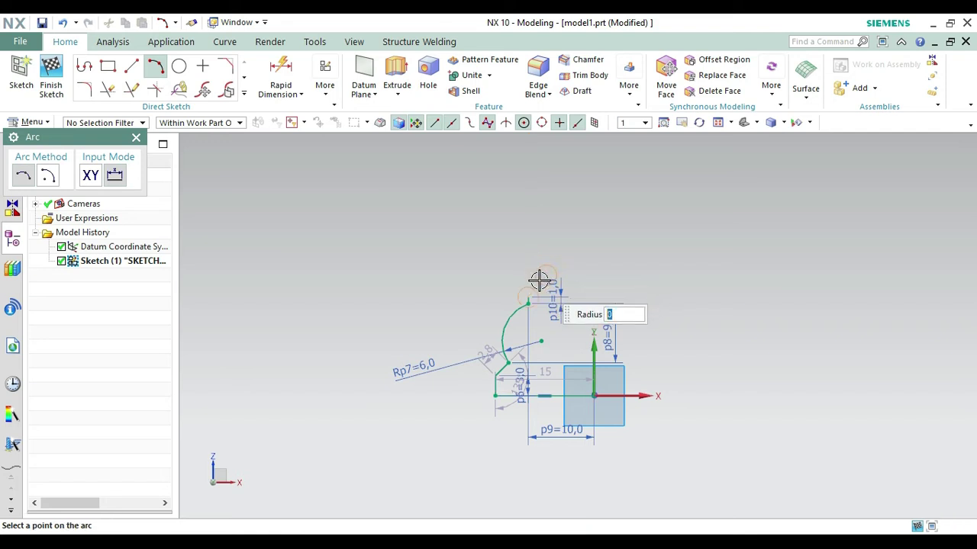
{"action": "type", "text": "2"}
{"action": "key", "text": "Return"}
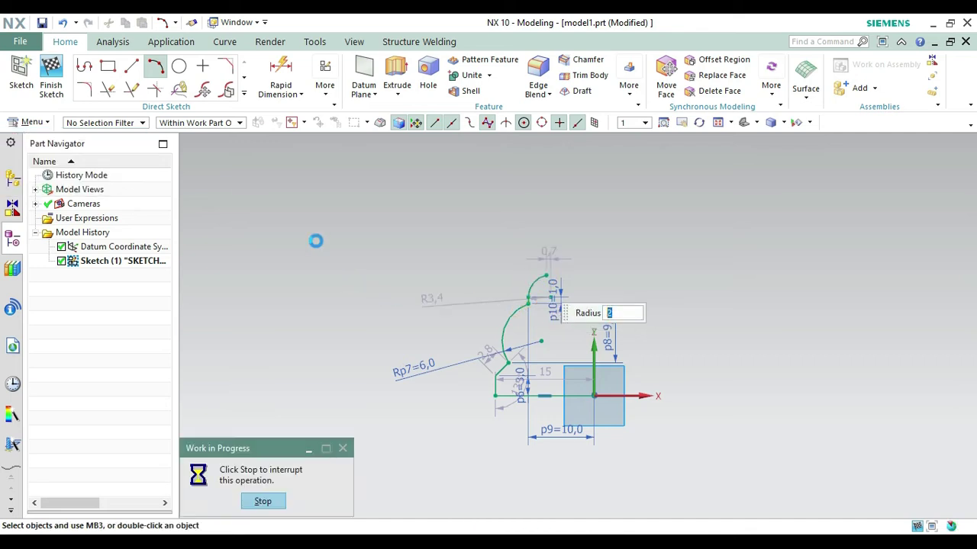
{"action": "left_click", "coordinate": [136, 138]}
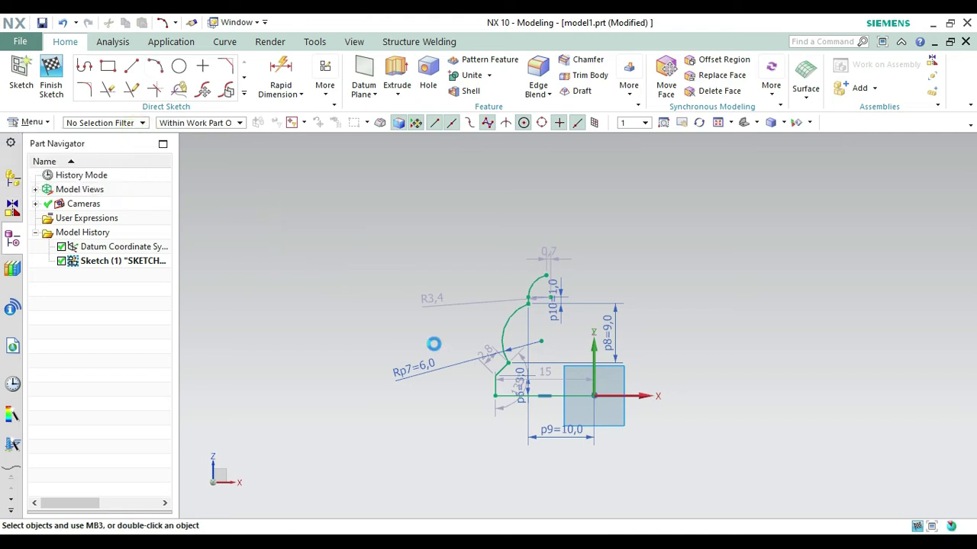
Step: Set the small upper arc's radius to 2 mm
{"action": "double_click", "coordinate": [441, 303]}
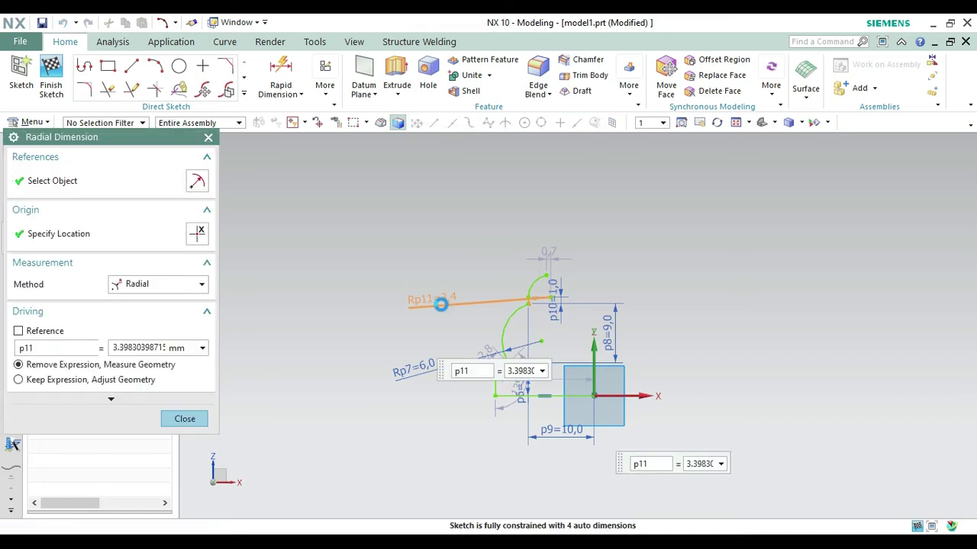
{"action": "type", "text": "2"}
{"action": "key", "text": "Return"}
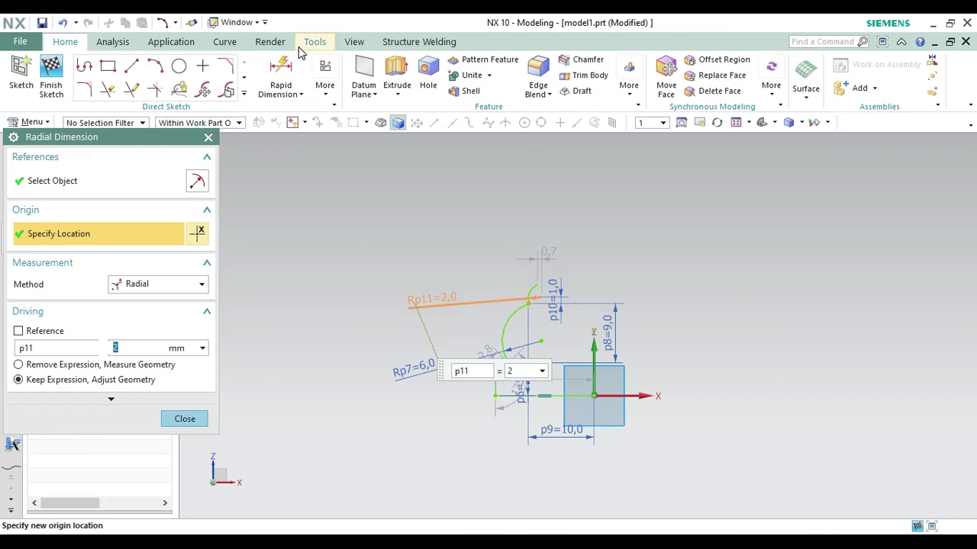
Step: Dimension the vertical height of the small upper arc and set it to 2 mm
{"action": "left_click", "coordinate": [280, 76]}
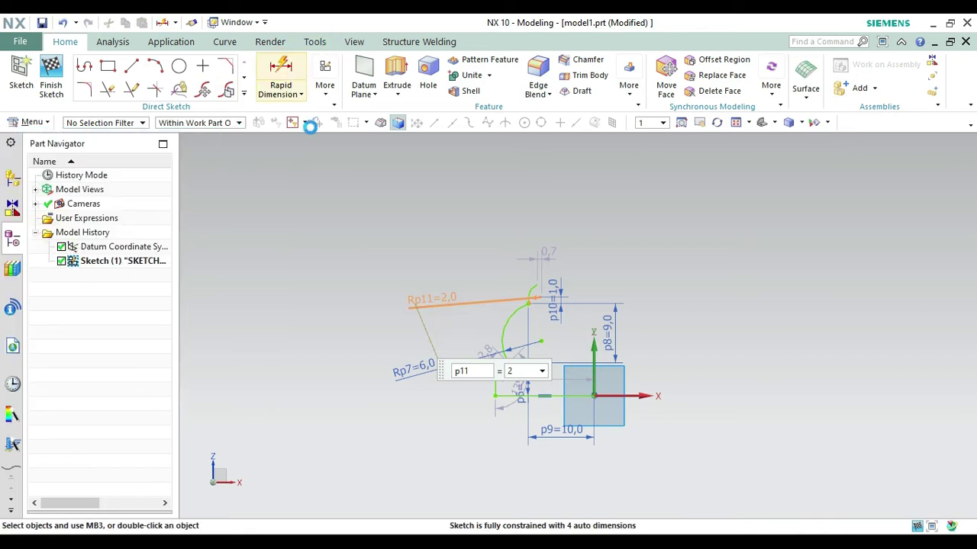
{"action": "left_click", "coordinate": [536, 284]}
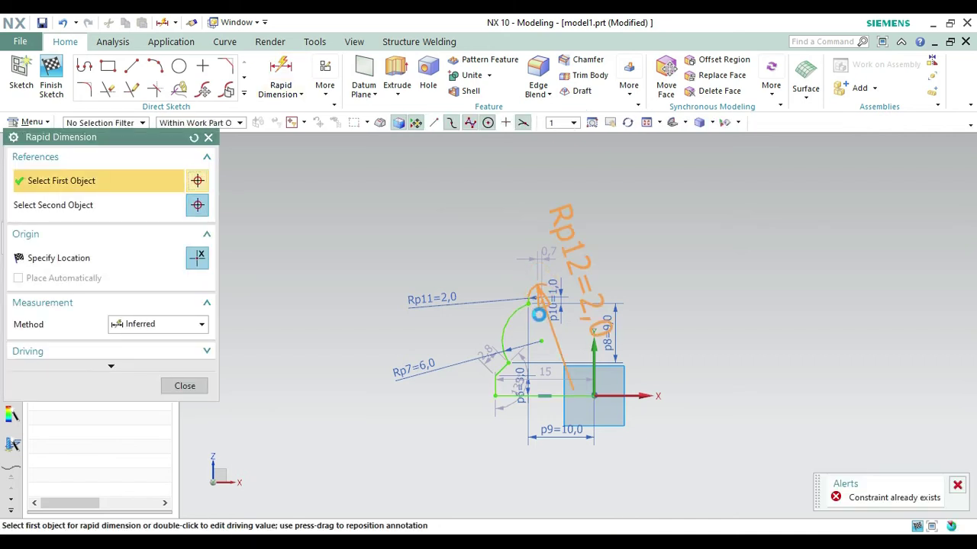
{"action": "left_click", "coordinate": [538, 294]}
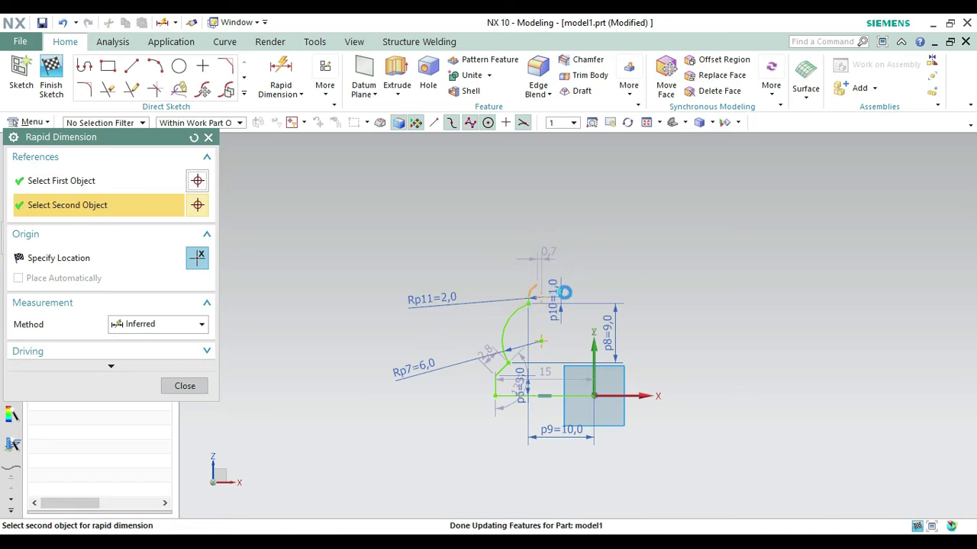
{"action": "left_click", "coordinate": [563, 291]}
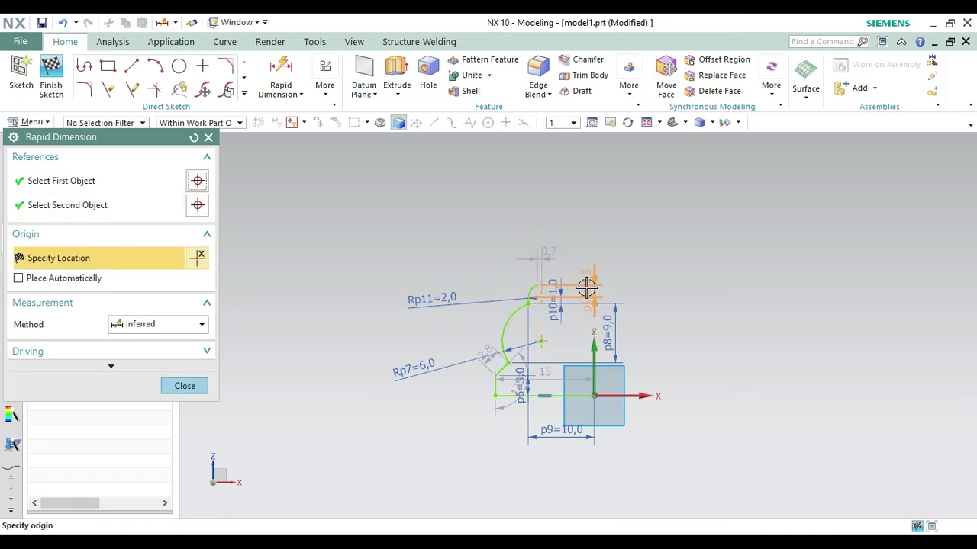
{"action": "left_click", "coordinate": [601, 309]}
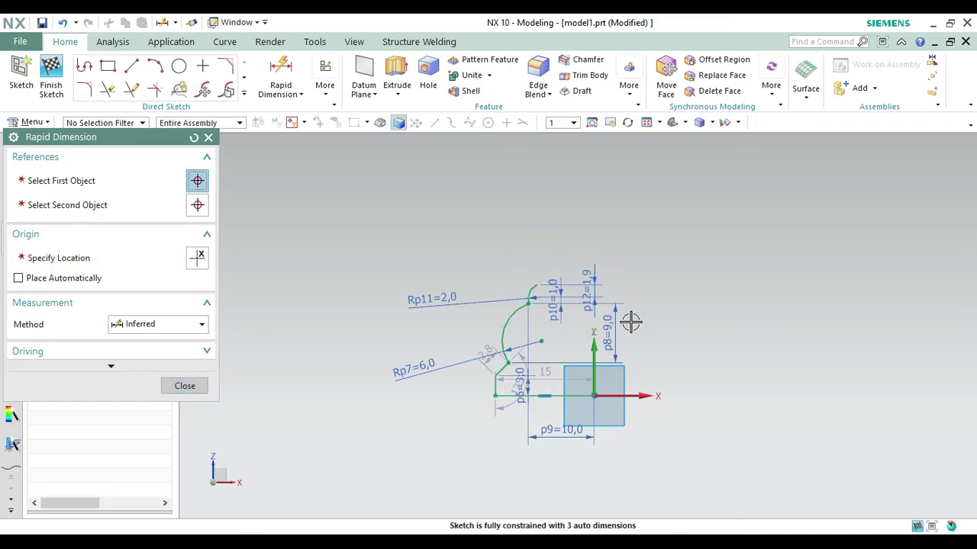
{"action": "double_click", "coordinate": [630, 322]}
{"action": "type", "text": "2"}
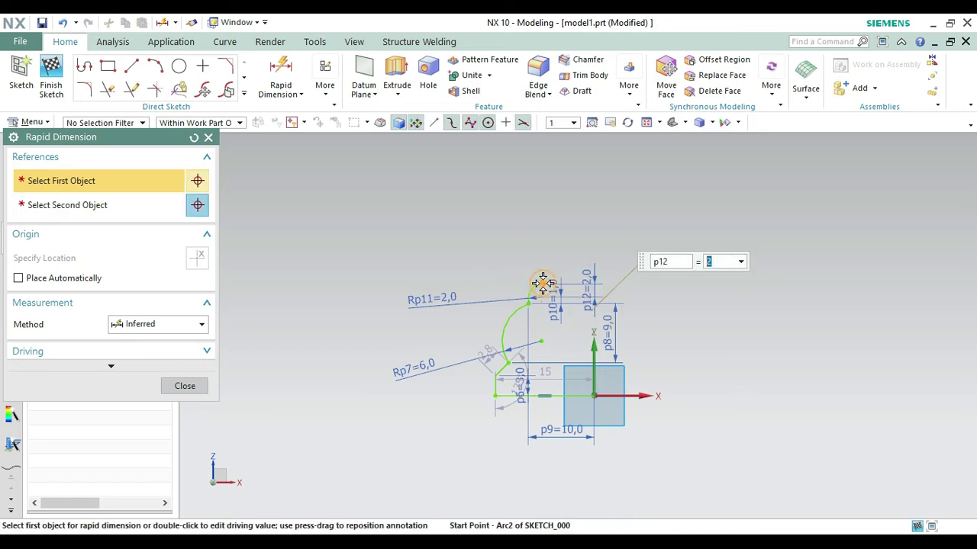
Step: Try to dimension the horizontal distance from the small arc's upper endpoint to the origin
{"action": "left_click", "coordinate": [542, 283]}
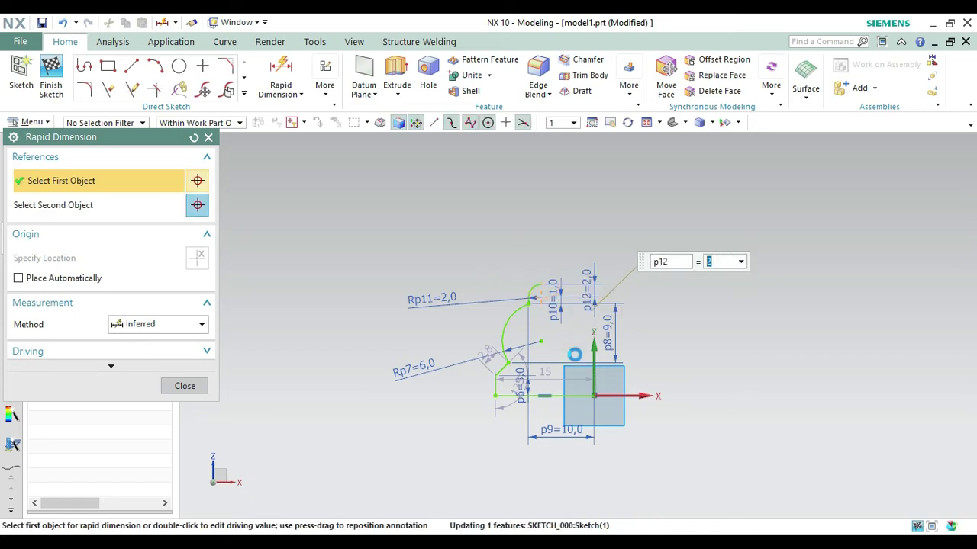
{"action": "left_click", "coordinate": [594, 396]}
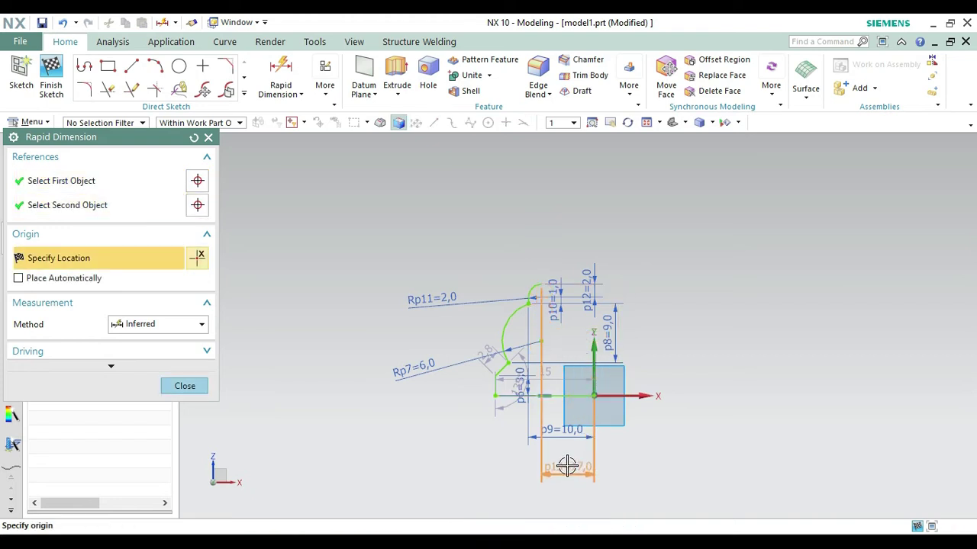
{"action": "left_click", "coordinate": [567, 464]}
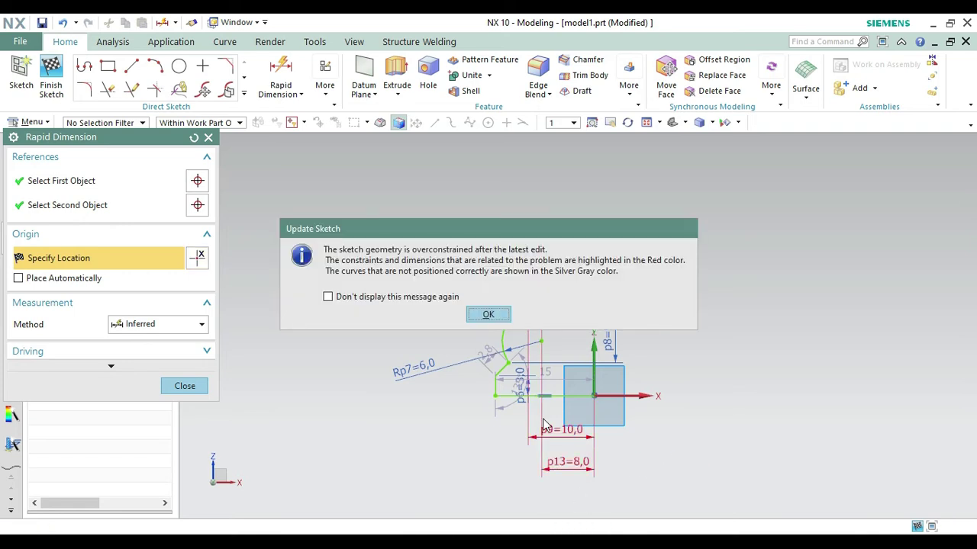
{"action": "left_click", "coordinate": [487, 315]}
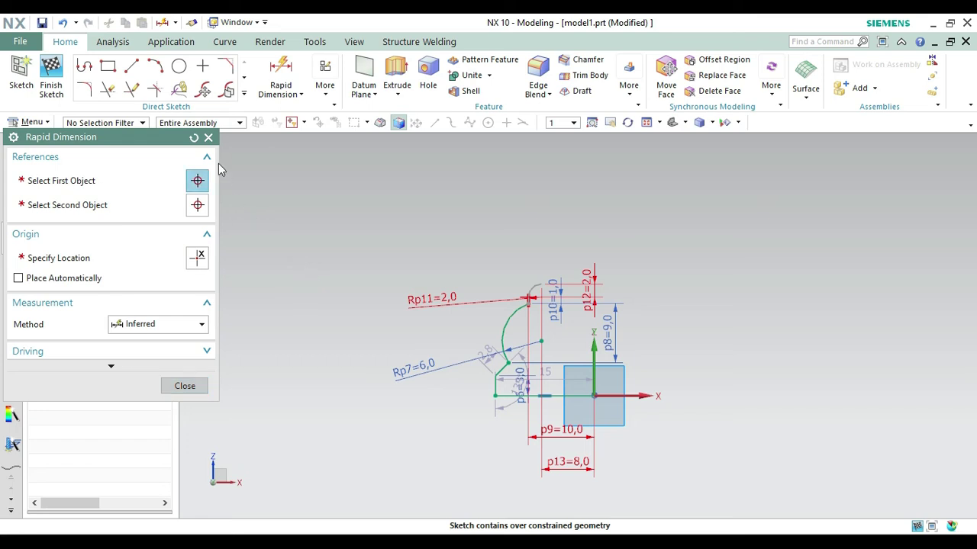
{"action": "left_click", "coordinate": [208, 138]}
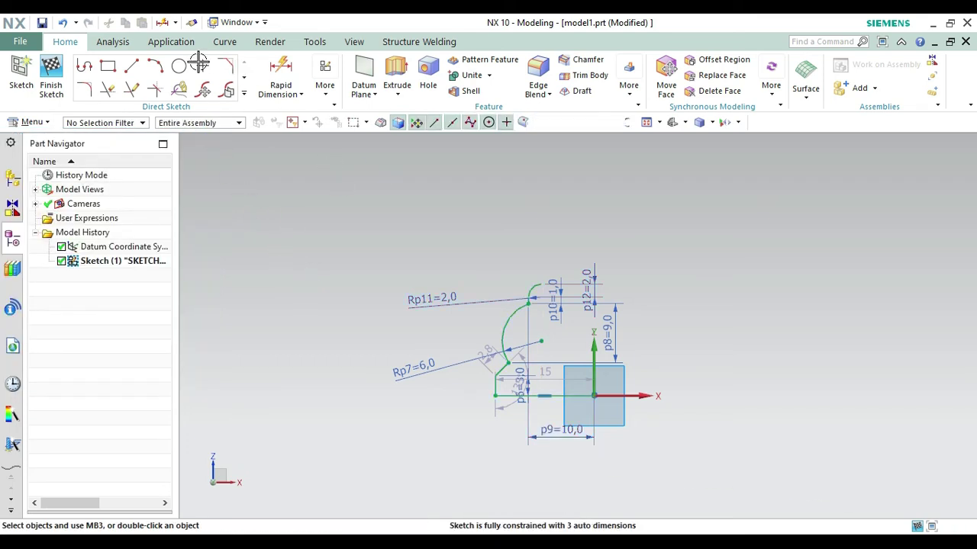
Step: Draw a vertical line about 24.5 mm long from the origin up along the Z axis
{"action": "left_click", "coordinate": [138, 78]}
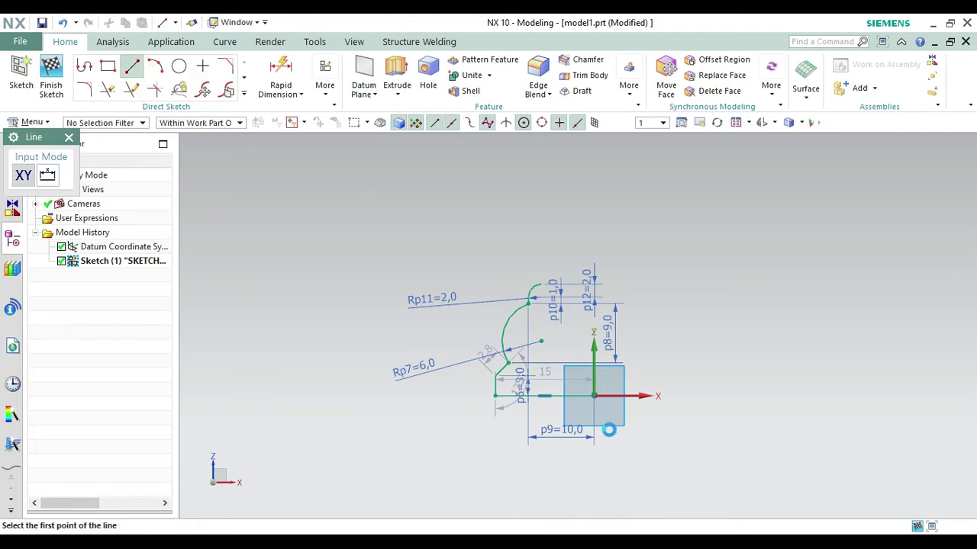
{"action": "left_click", "coordinate": [594, 395]}
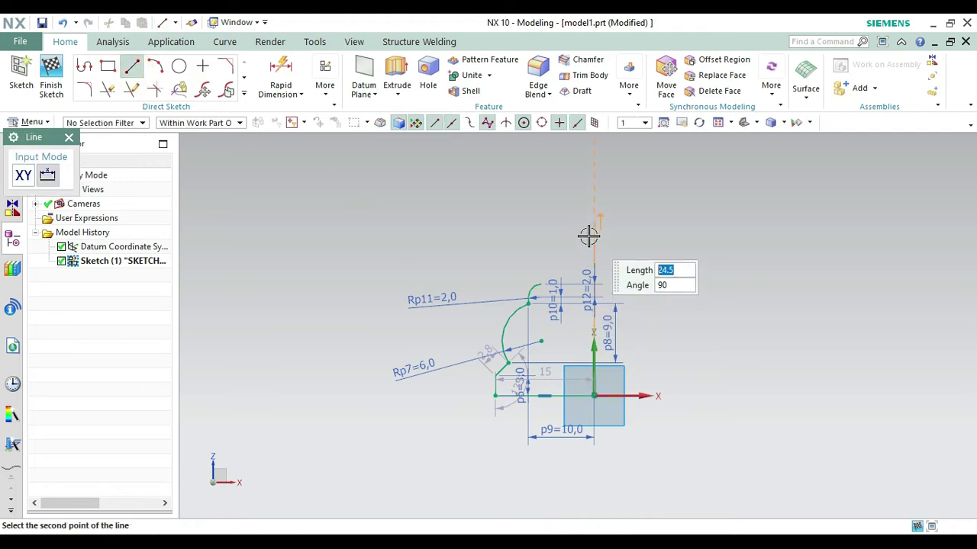
{"action": "left_click", "coordinate": [557, 294]}
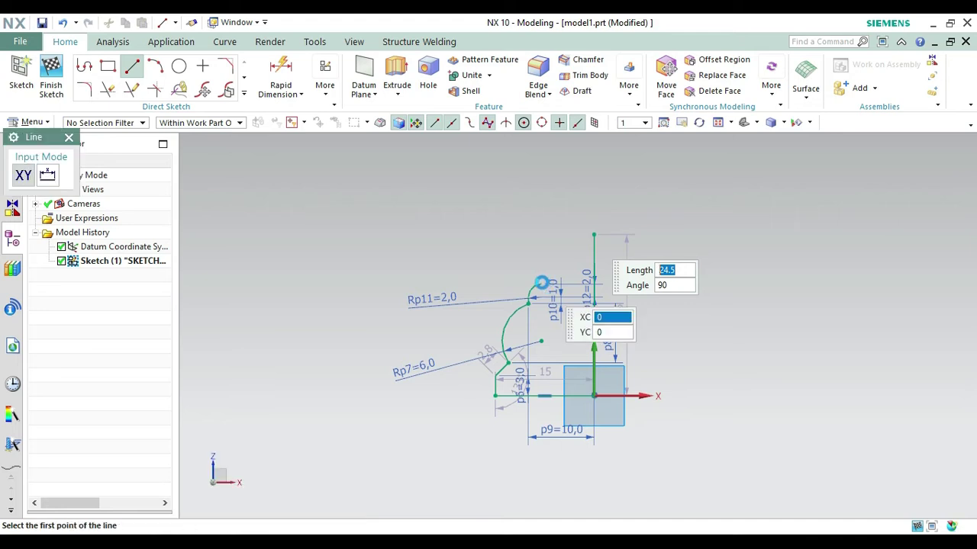
Step: Draw a horizontal line about 16.5 mm long from the small arc's upper endpoint across the Z axis
{"action": "left_click", "coordinate": [554, 286]}
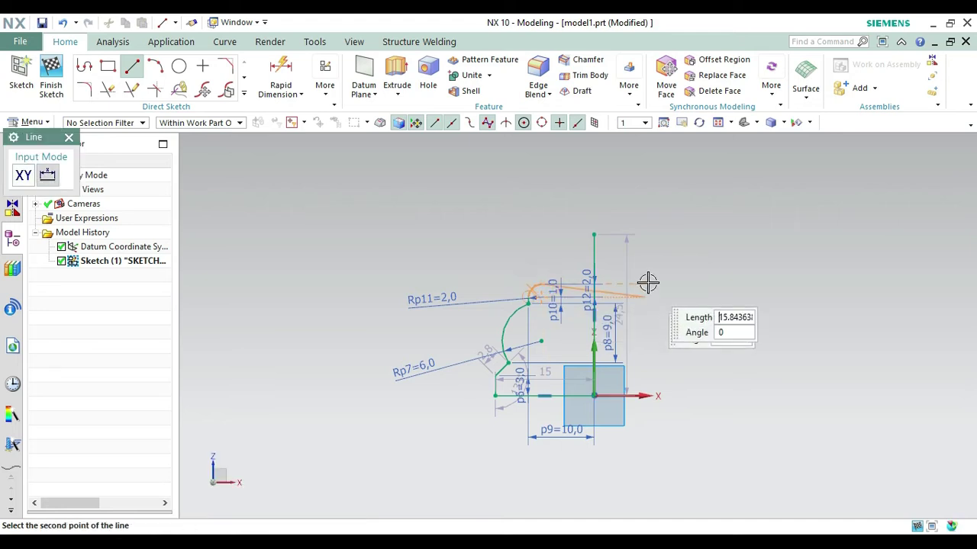
{"action": "type", "text": "16.5"}
{"action": "key", "text": "Return"}
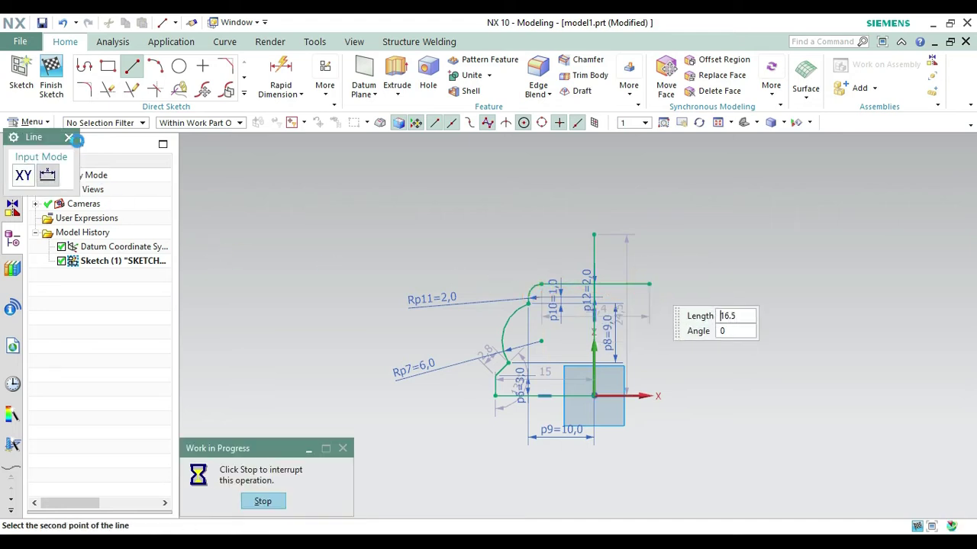
{"action": "left_click", "coordinate": [69, 138]}
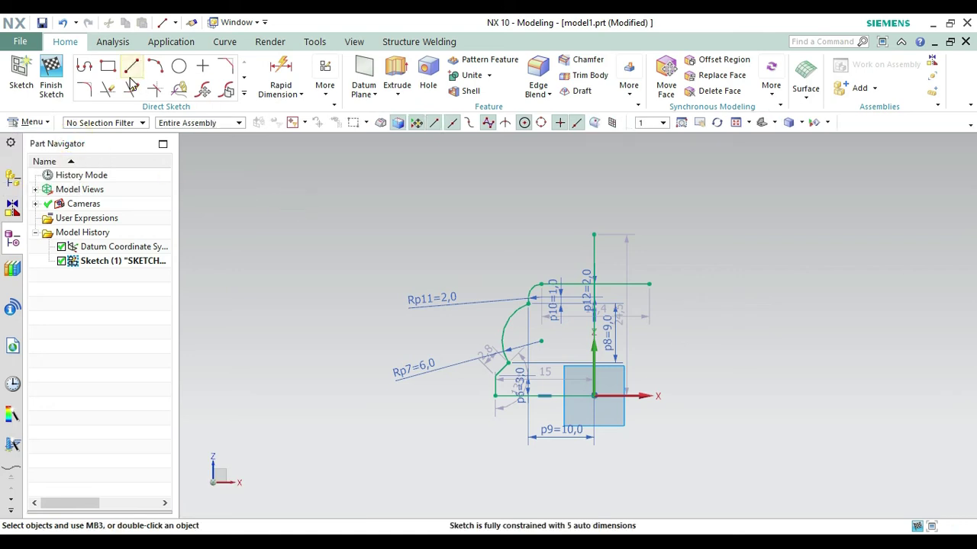
Step: Trim the vertical line above the top horizontal line and the horizontal line's part beyond the Z axis
{"action": "left_click", "coordinate": [108, 89]}
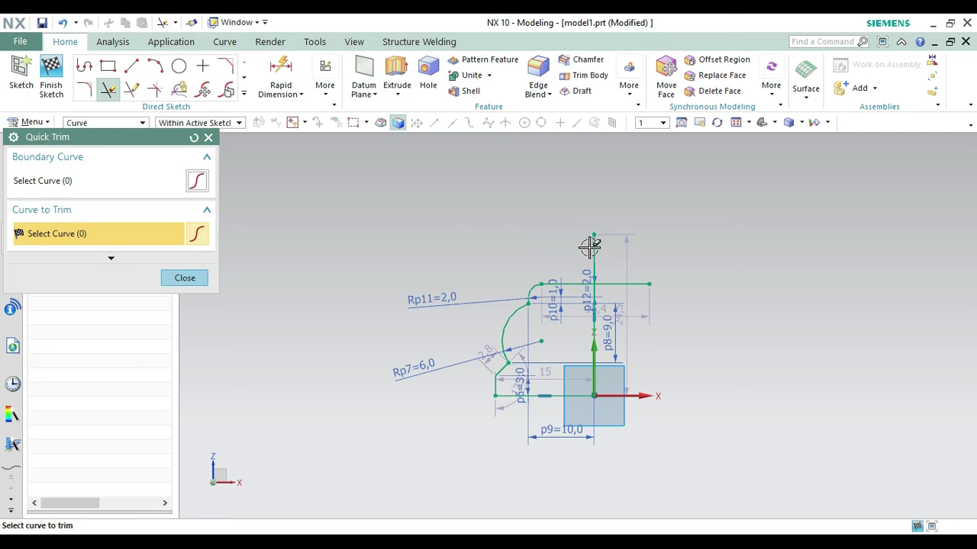
{"action": "left_click", "coordinate": [628, 284]}
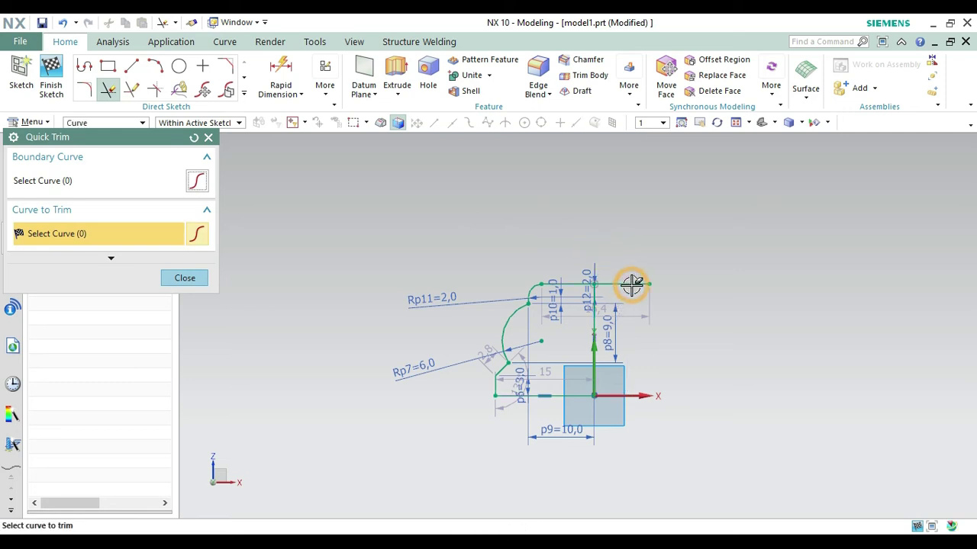
{"action": "left_click", "coordinate": [209, 138]}
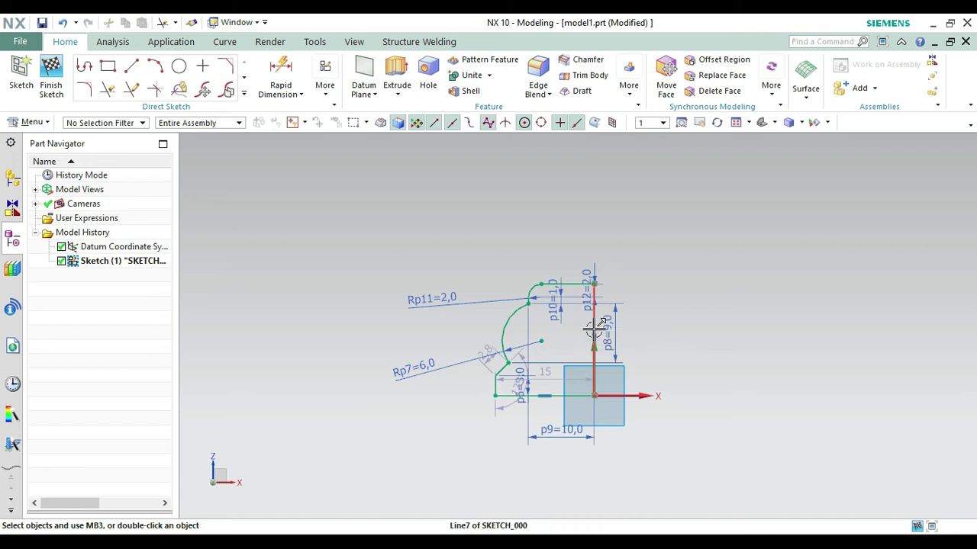
Step: Convert the vertical line along the Z axis to a reference line and finish the sketch
{"action": "right_click", "coordinate": [594, 302]}
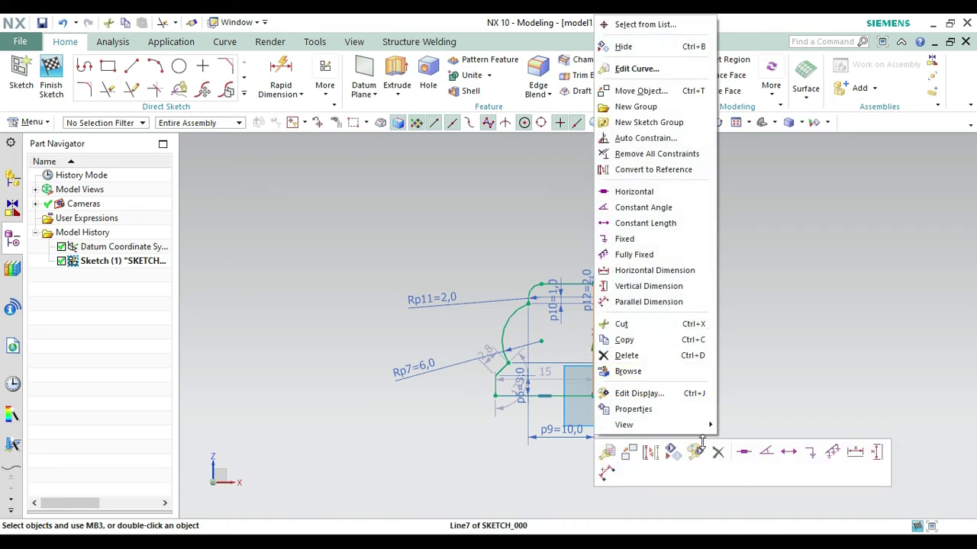
{"action": "left_click", "coordinate": [654, 455]}
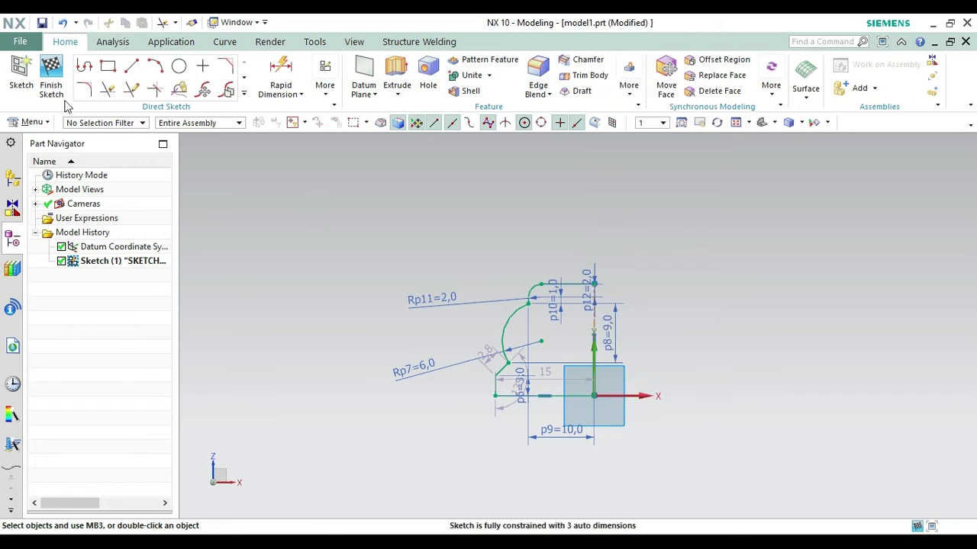
{"action": "left_click", "coordinate": [51, 77]}
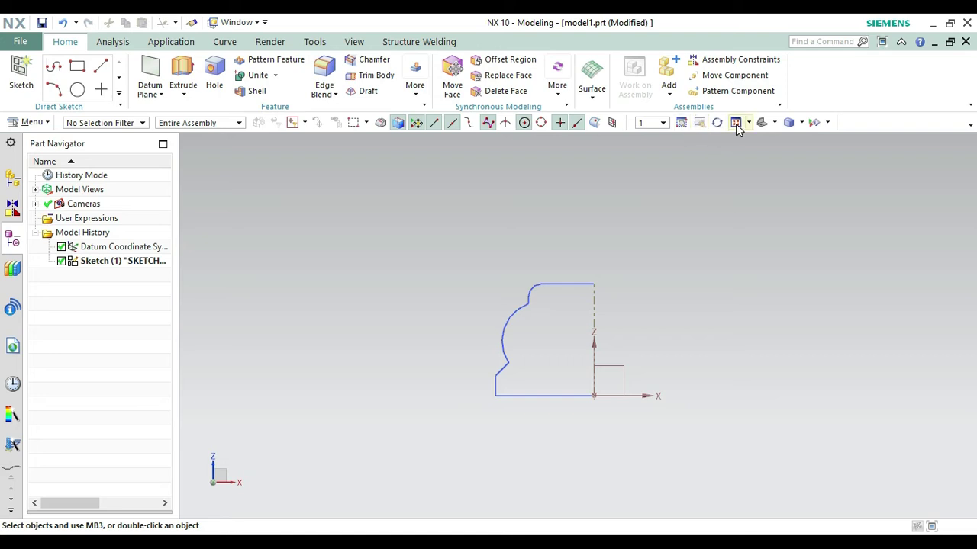
{"action": "middle_click_drag", "start_coordinate": [427, 252], "coordinate": [572, 377]}
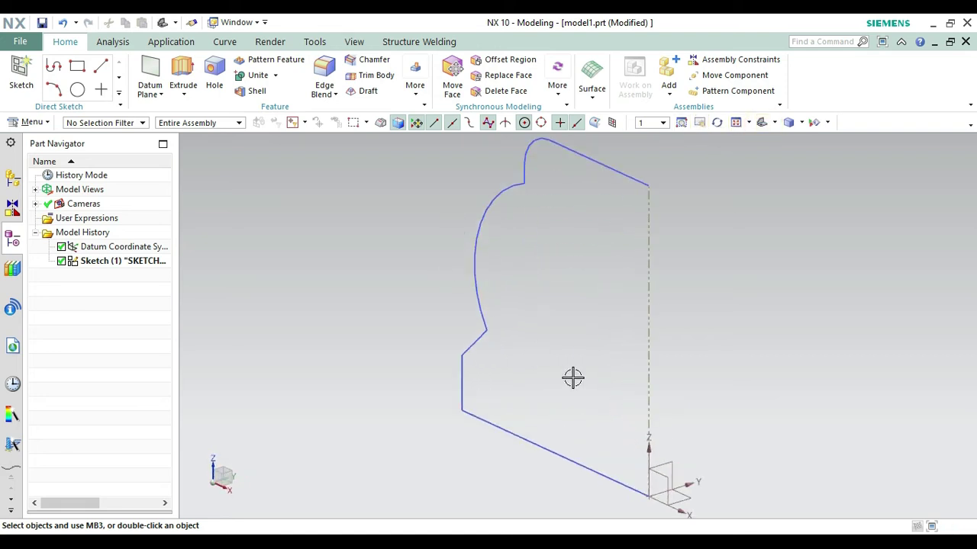
Step: Revolve the seven connected profile curves 360° about the Z-axis reference line into a solid body
{"action": "left_click", "coordinate": [183, 94]}
{"action": "left_click", "coordinate": [184, 126]}
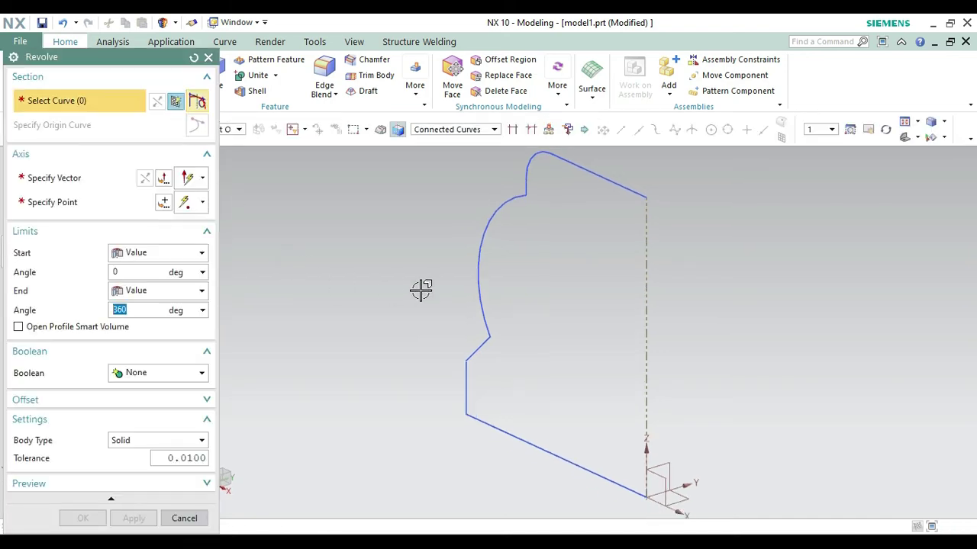
{"action": "left_click", "coordinate": [476, 280]}
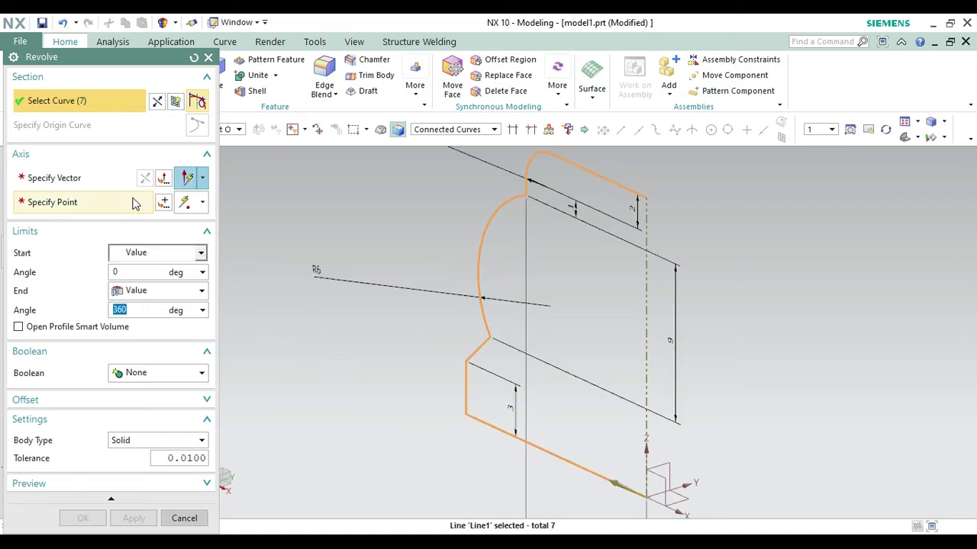
{"action": "left_click", "coordinate": [98, 174]}
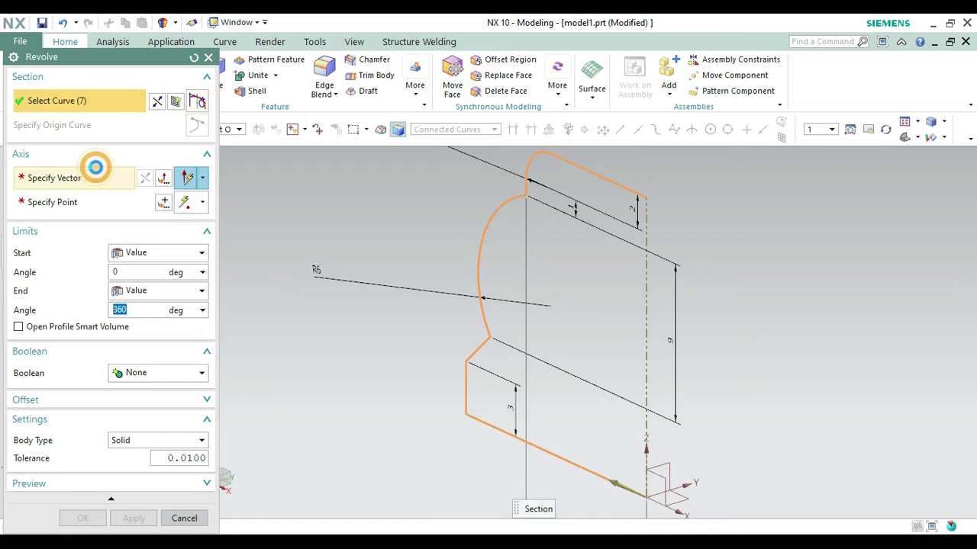
{"action": "left_click", "coordinate": [575, 290]}
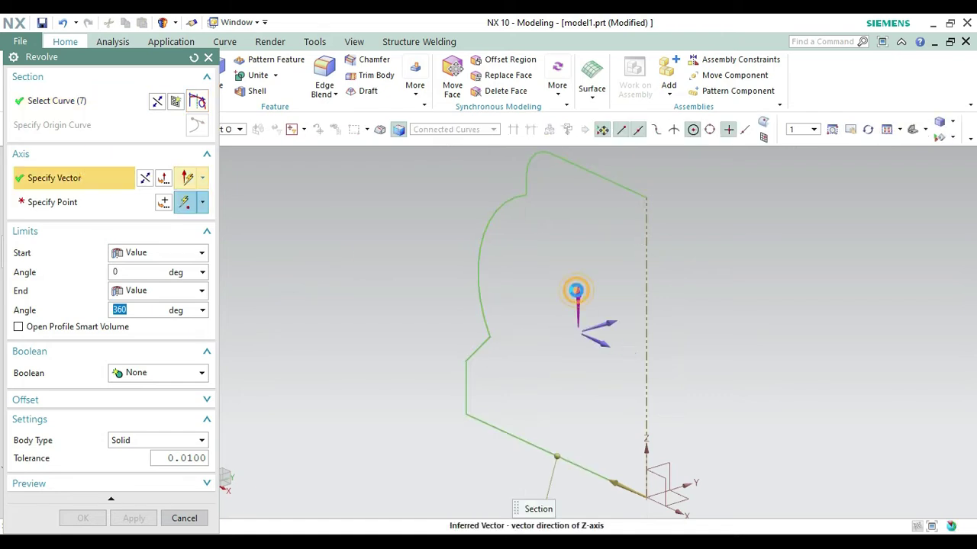
{"action": "left_click", "coordinate": [647, 348]}
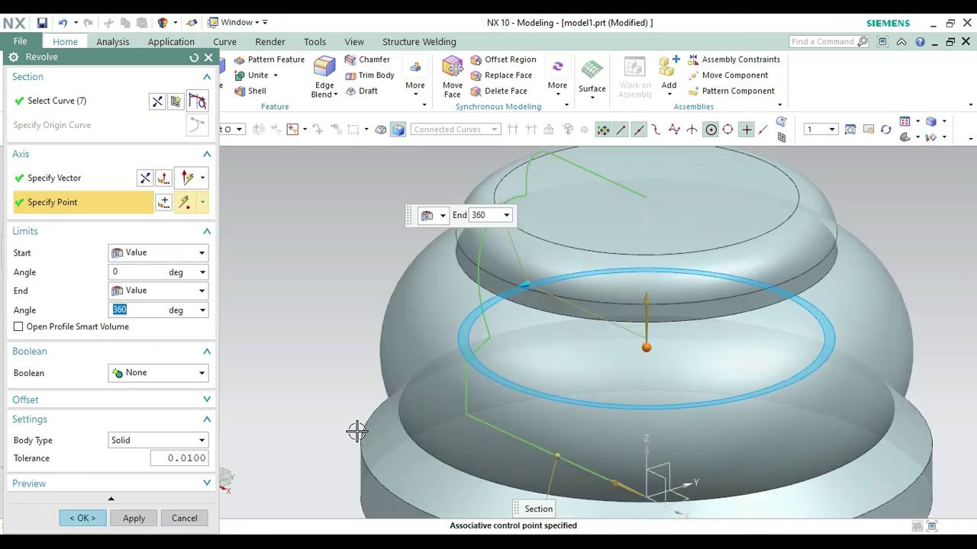
{"action": "left_click", "coordinate": [84, 518]}
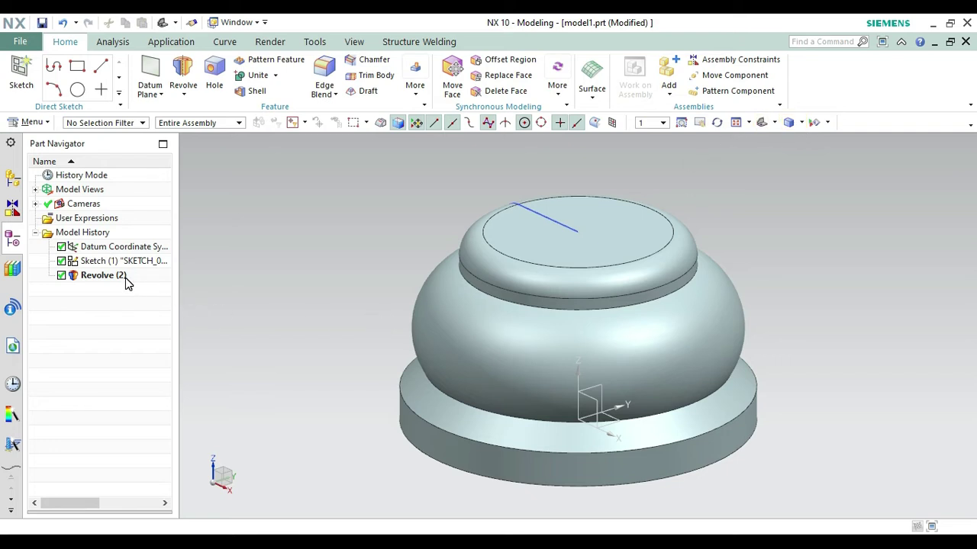
Step: Create a new sketch on the XZ plane and hide the revolved body
{"action": "left_click", "coordinate": [22, 76]}
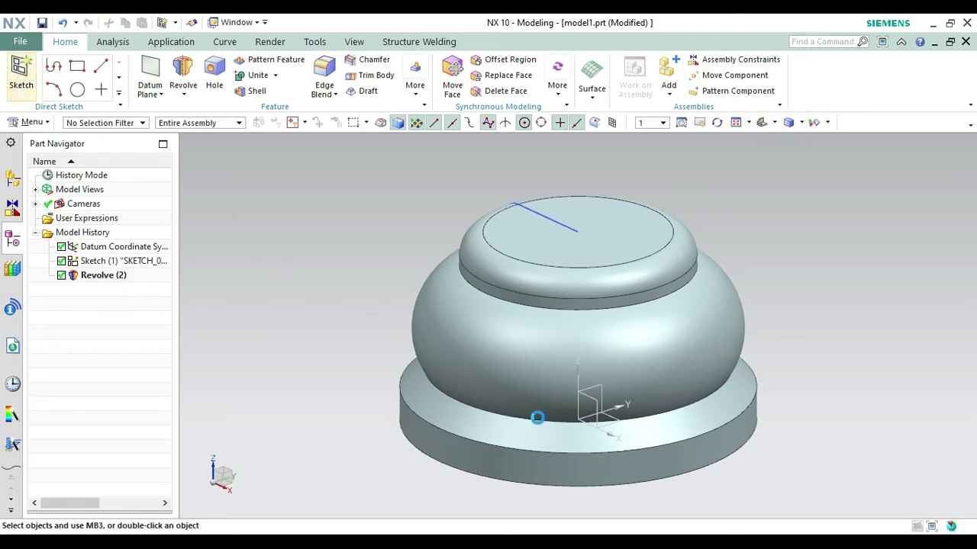
{"action": "left_click", "coordinate": [597, 403]}
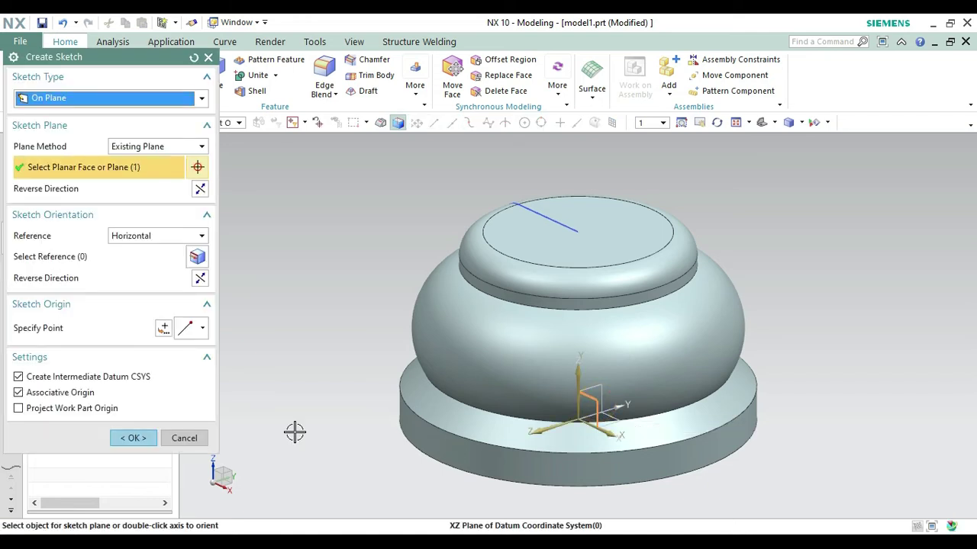
{"action": "left_click", "coordinate": [132, 438]}
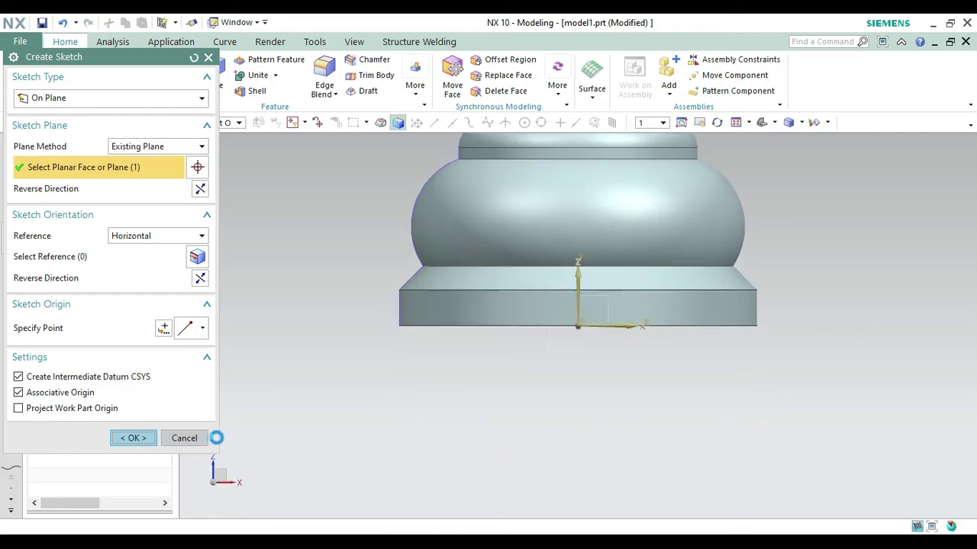
{"action": "left_click", "coordinate": [700, 122]}
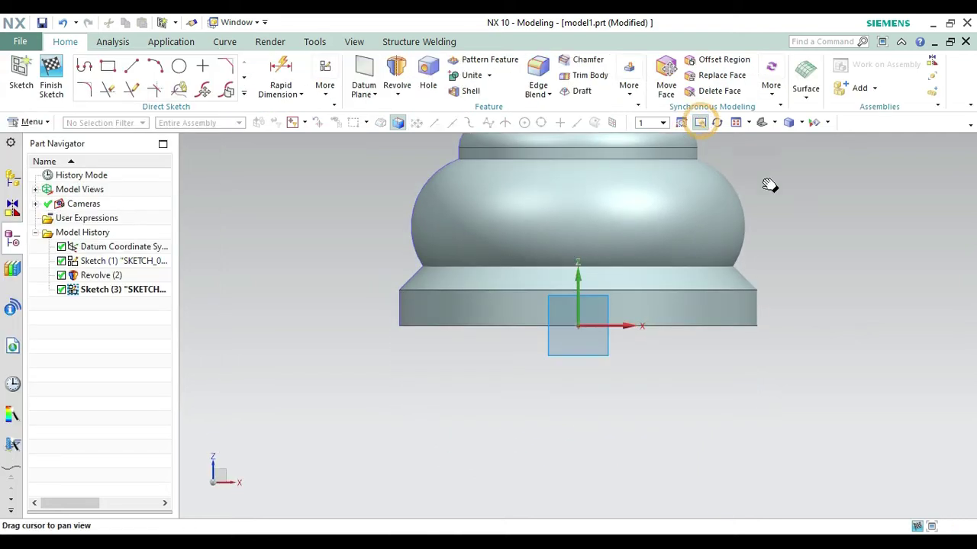
{"action": "left_click_drag", "start_coordinate": [769, 186], "coordinate": [781, 340]}
{"action": "key", "text": "Escape"}
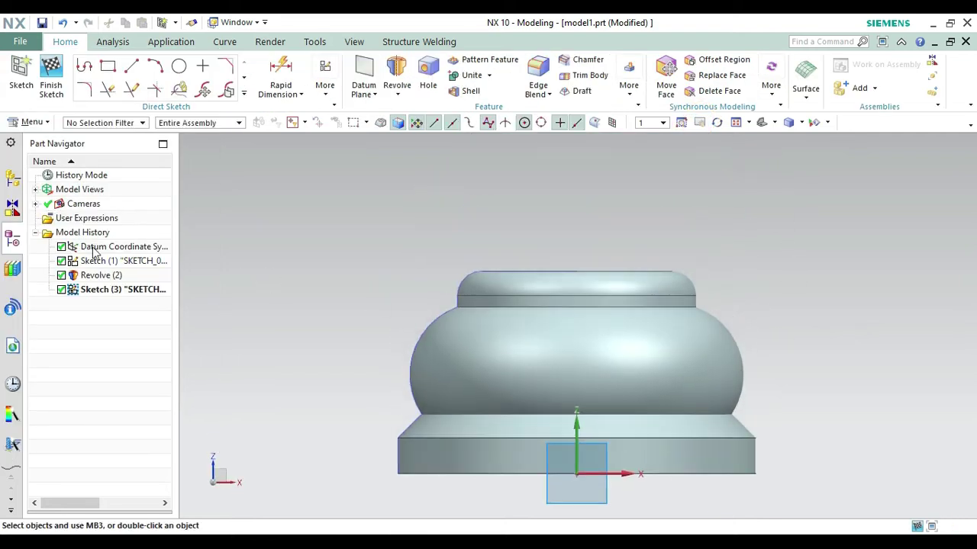
{"action": "left_click", "coordinate": [592, 391]}
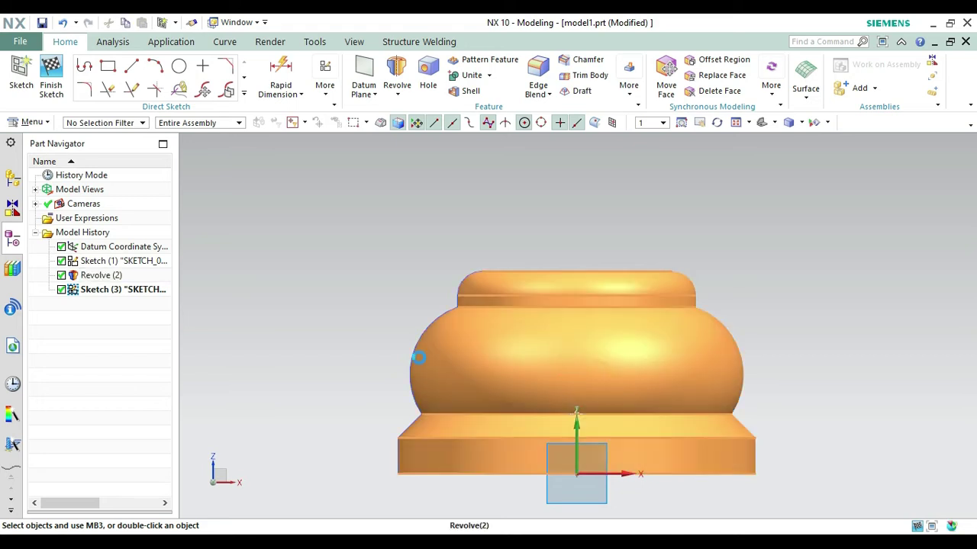
{"action": "key", "text": "ctrl+b"}
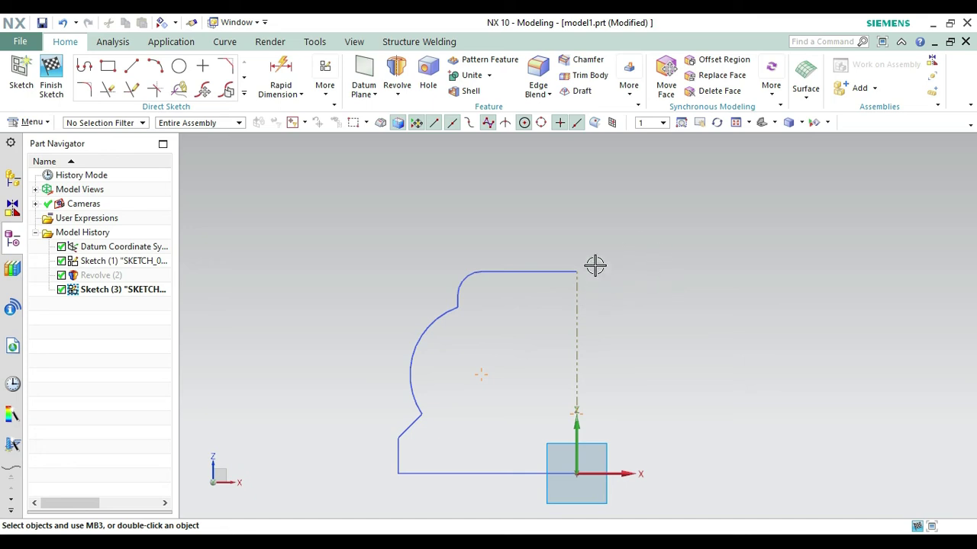
Step: Draw a 16.1 mm radius arc upward from the small arc's upper endpoint, ending about 13.6 mm higher and about 11.4 mm from the Z axis
{"action": "scroll", "coordinate": [684, 223], "scroll_direction": "up", "scroll_amount": 2}
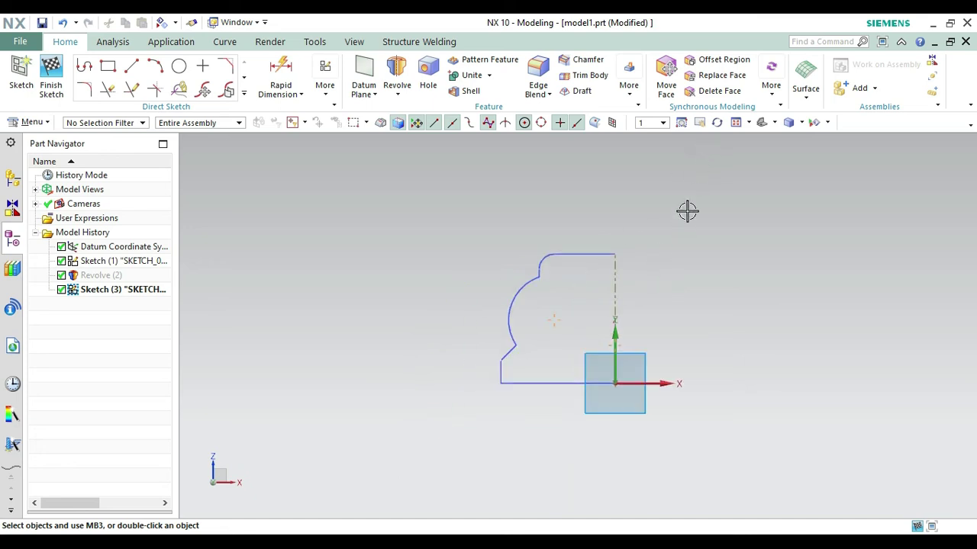
{"action": "left_click", "coordinate": [699, 122]}
{"action": "mouse_move", "coordinate": [666, 268]}
{"action": "left_mouse_down"}
{"action": "mouse_move", "coordinate": [661, 343]}
{"action": "mouse_move", "coordinate": [650, 343]}
{"action": "left_mouse_up"}
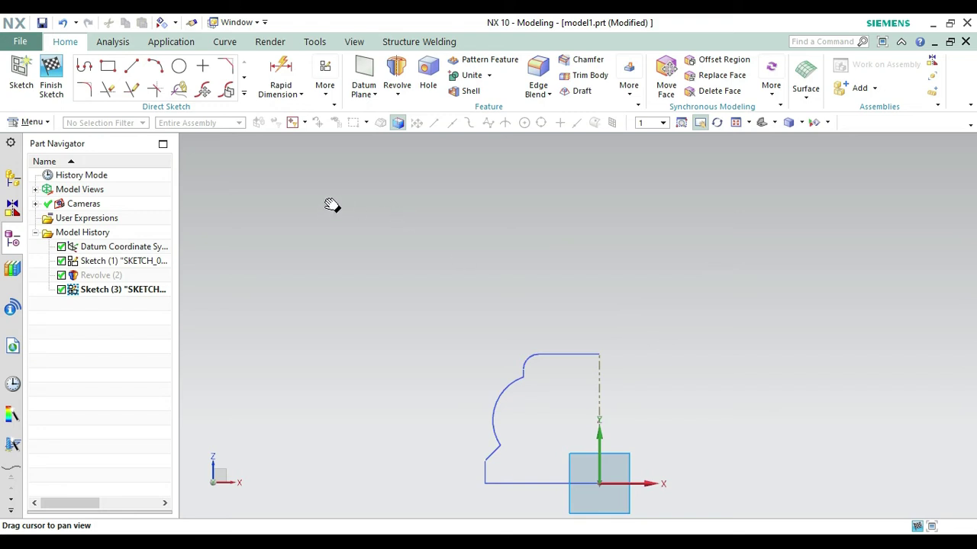
{"action": "key", "text": "Escape"}
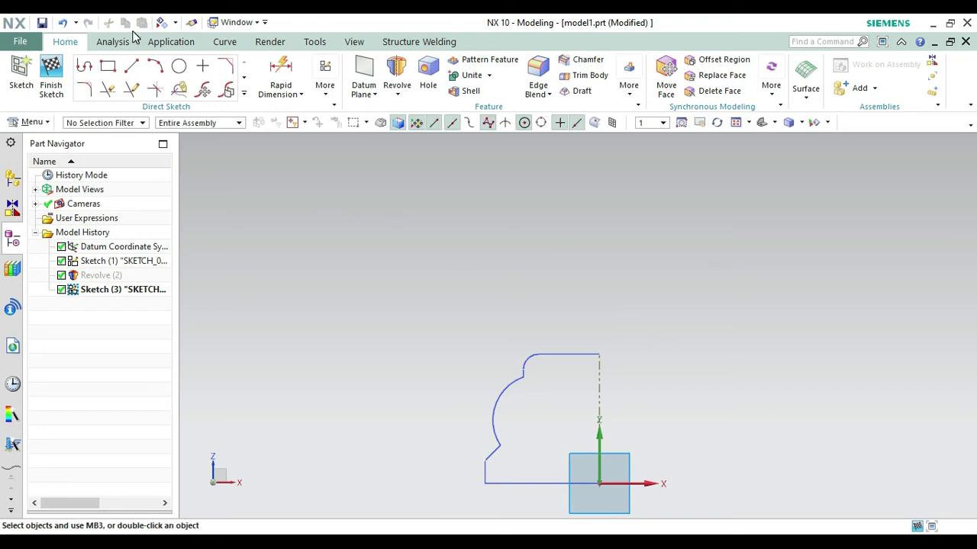
{"action": "left_click", "coordinate": [153, 74]}
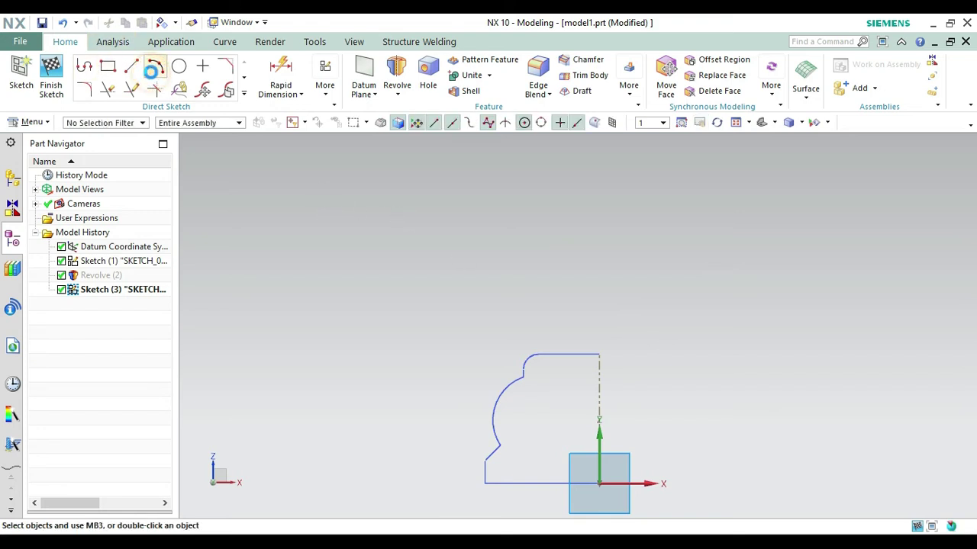
{"action": "left_click", "coordinate": [539, 350]}
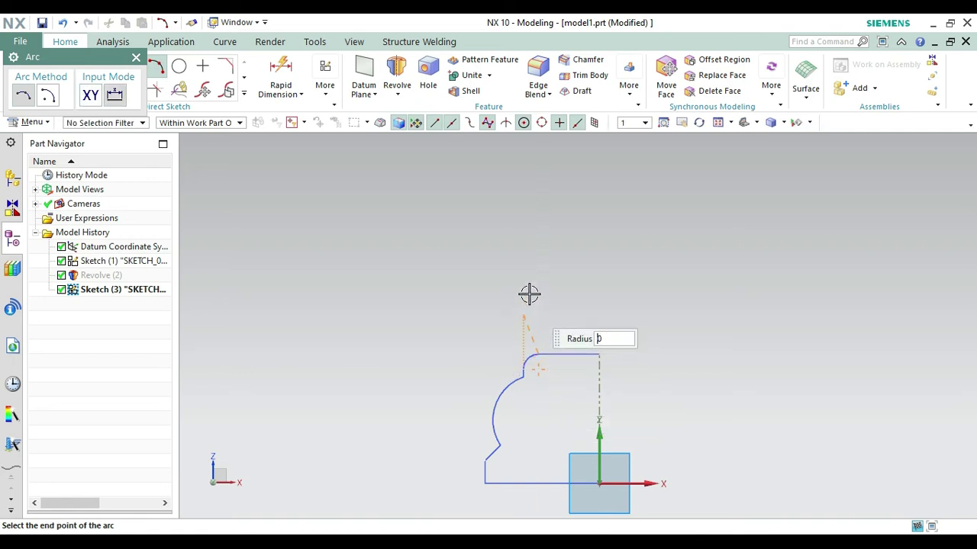
{"action": "left_click", "coordinate": [513, 250]}
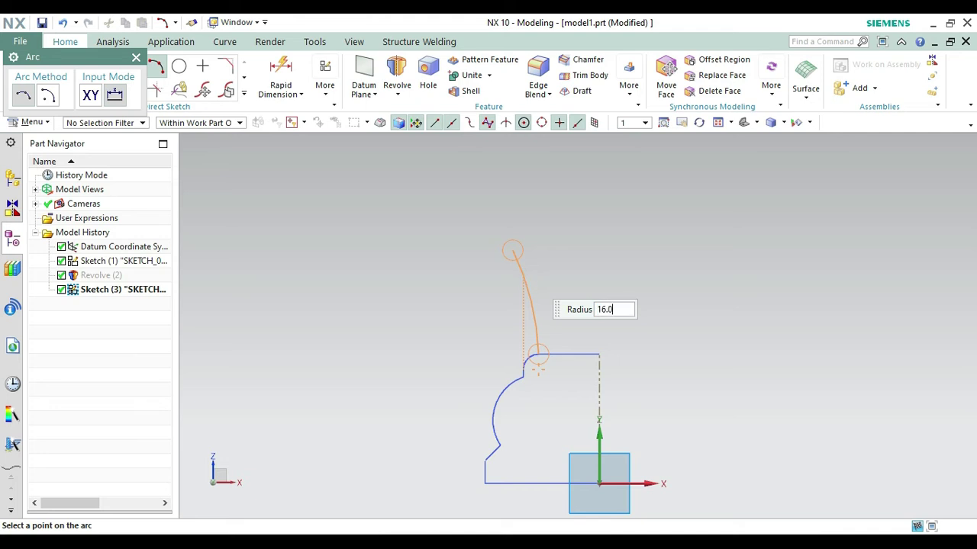
{"action": "left_click", "coordinate": [530, 275]}
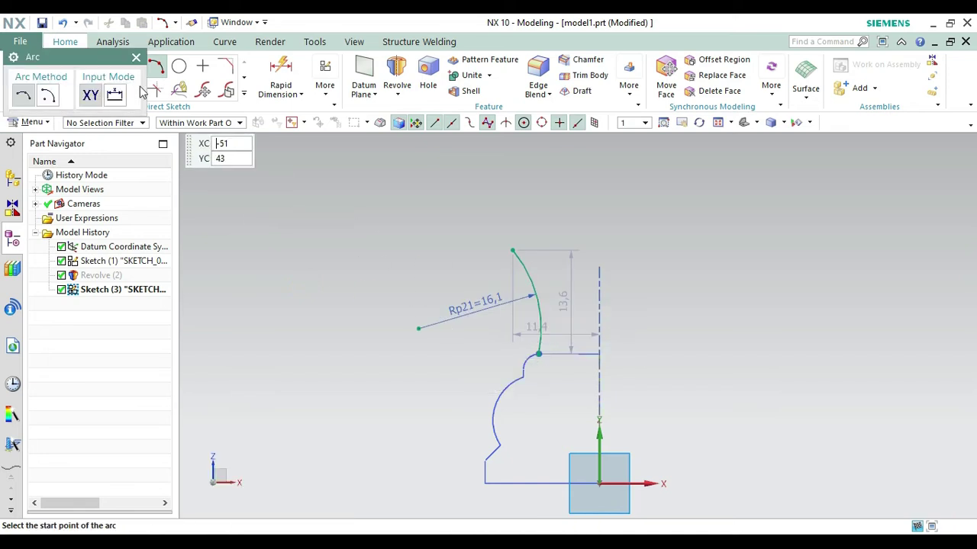
{"action": "left_click", "coordinate": [137, 59]}
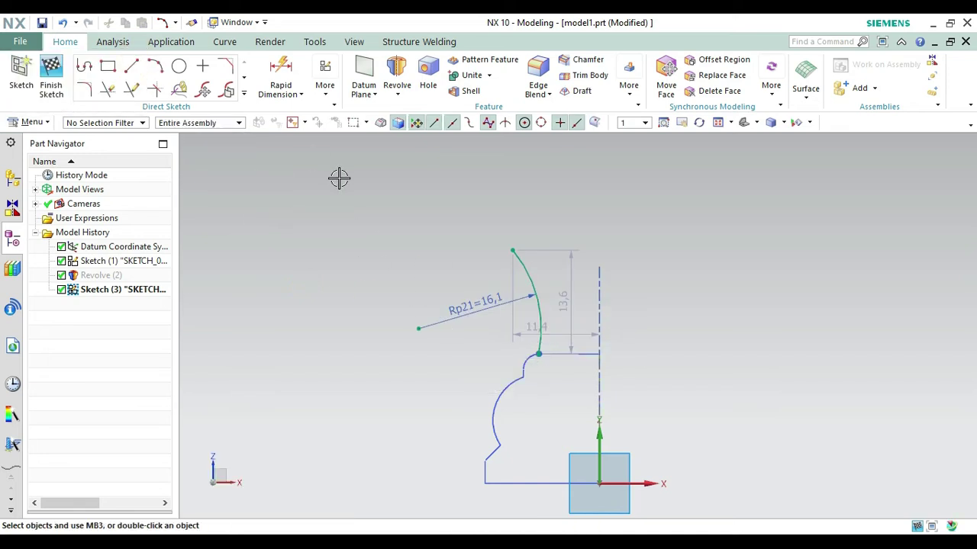
Step: Set the vertical dimension between the new arc's endpoints to 7.04 mm
{"action": "left_click", "coordinate": [570, 304]}
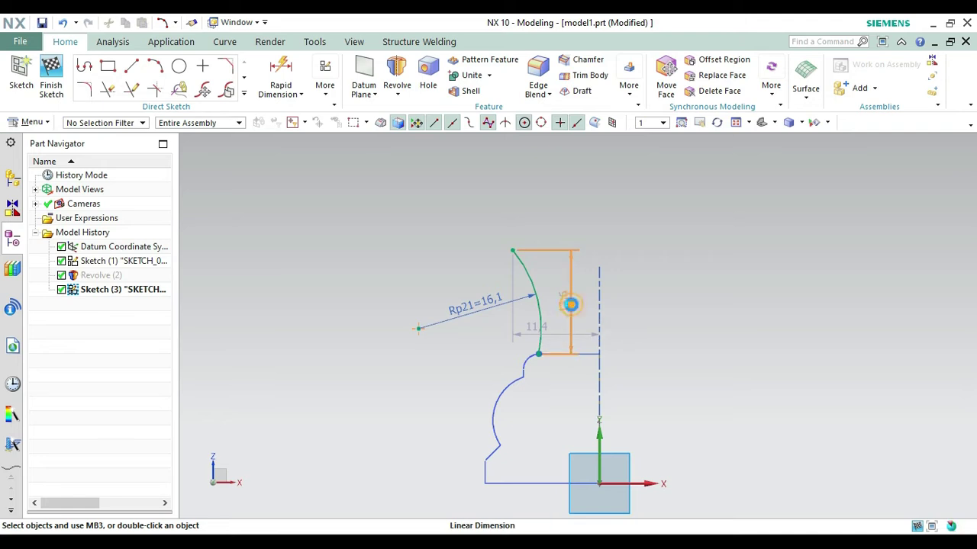
{"action": "double_click", "coordinate": [571, 304]}
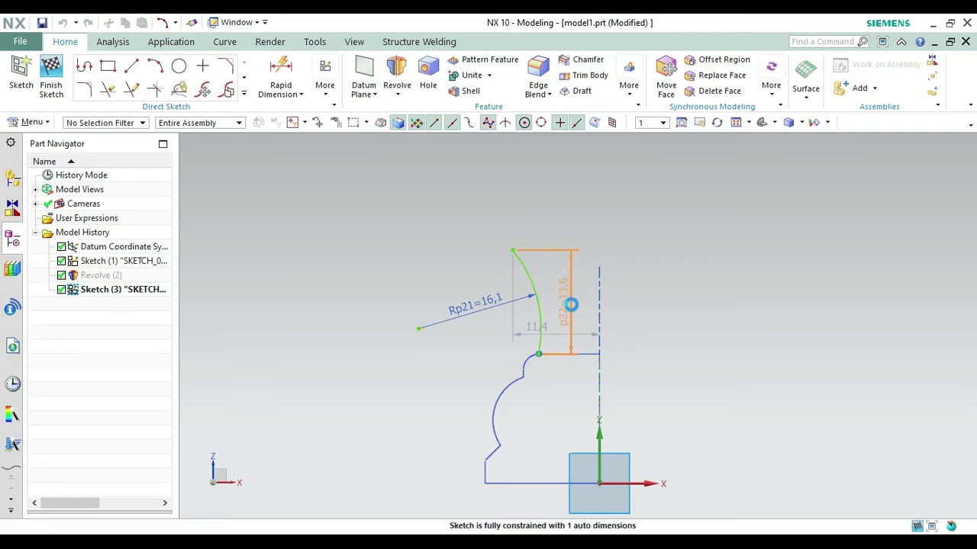
{"action": "type", "text": "7.04"}
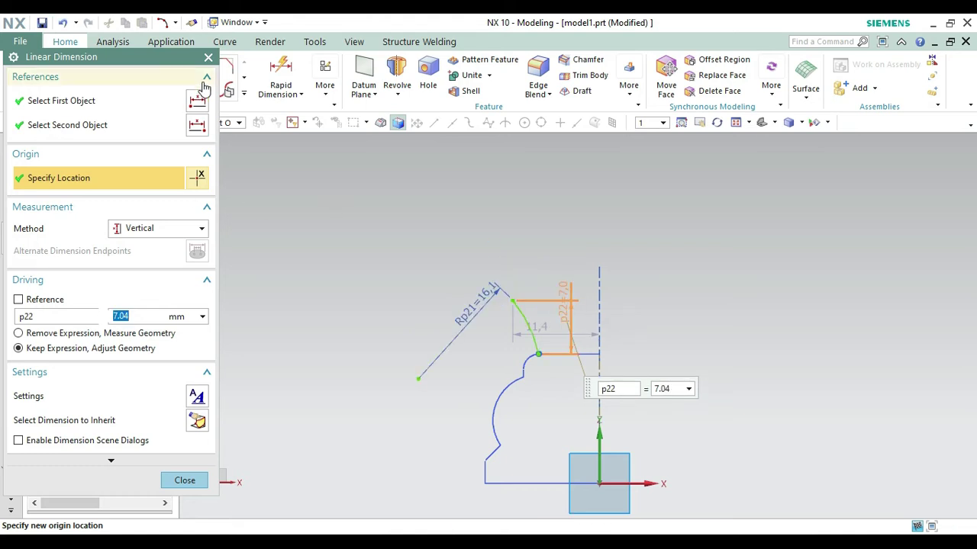
{"action": "left_click", "coordinate": [207, 57]}
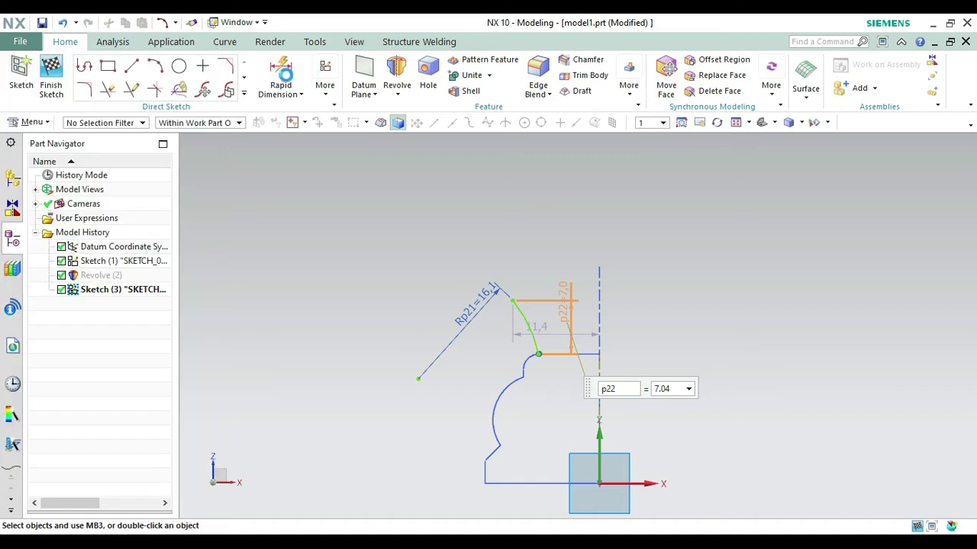
Step: Dimension the horizontal distance from the arc's upper endpoint to the origin and set it to 8.67 mm
{"action": "left_click", "coordinate": [281, 73]}
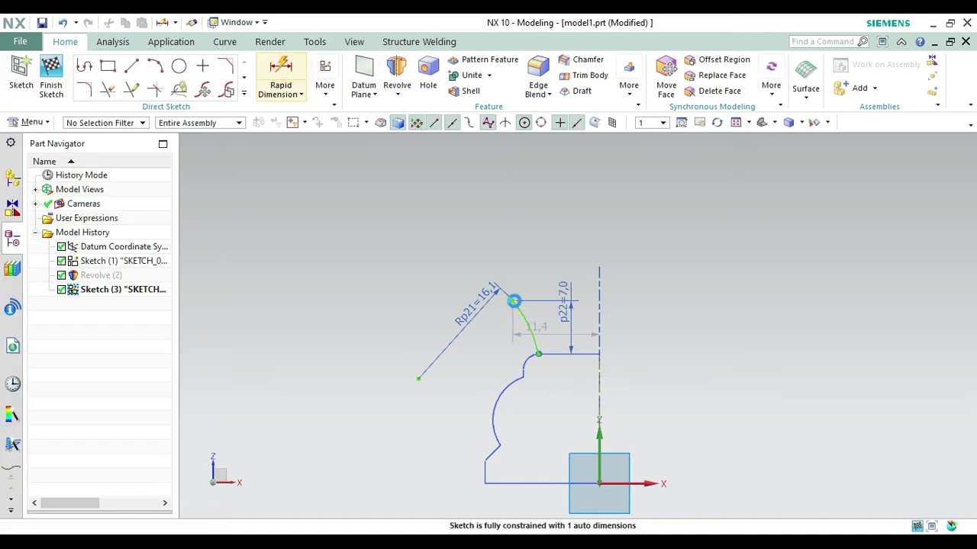
{"action": "left_click", "coordinate": [508, 297]}
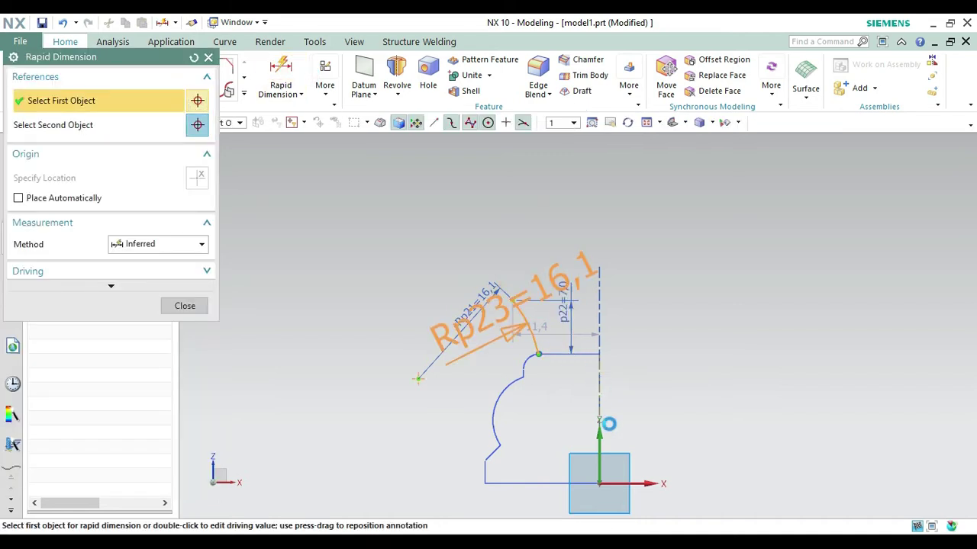
{"action": "left_click", "coordinate": [599, 483]}
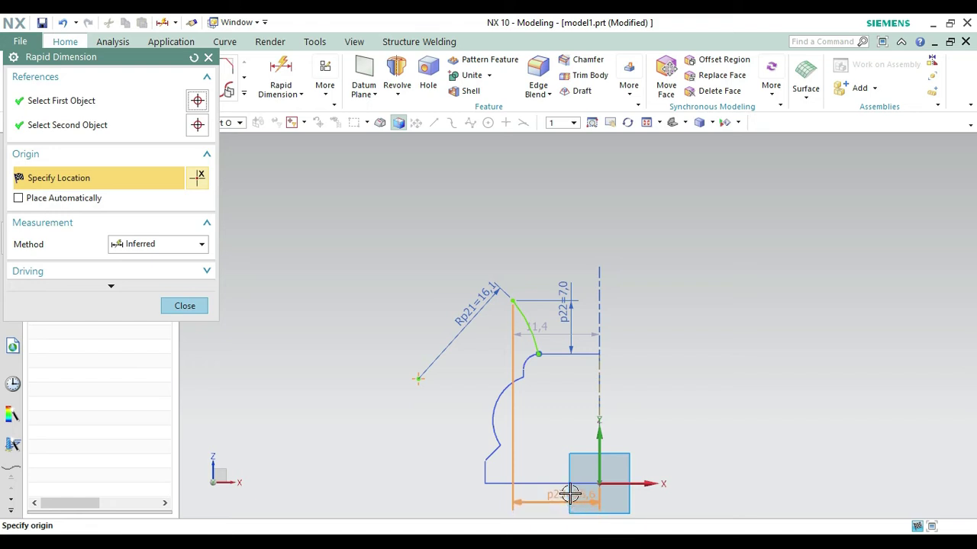
{"action": "left_click", "coordinate": [582, 495]}
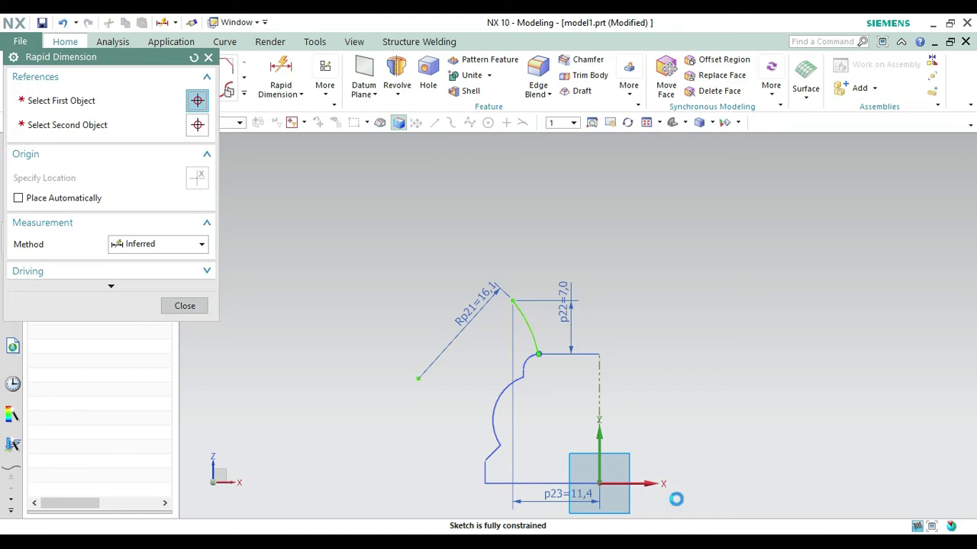
{"action": "type", "text": "8,"}
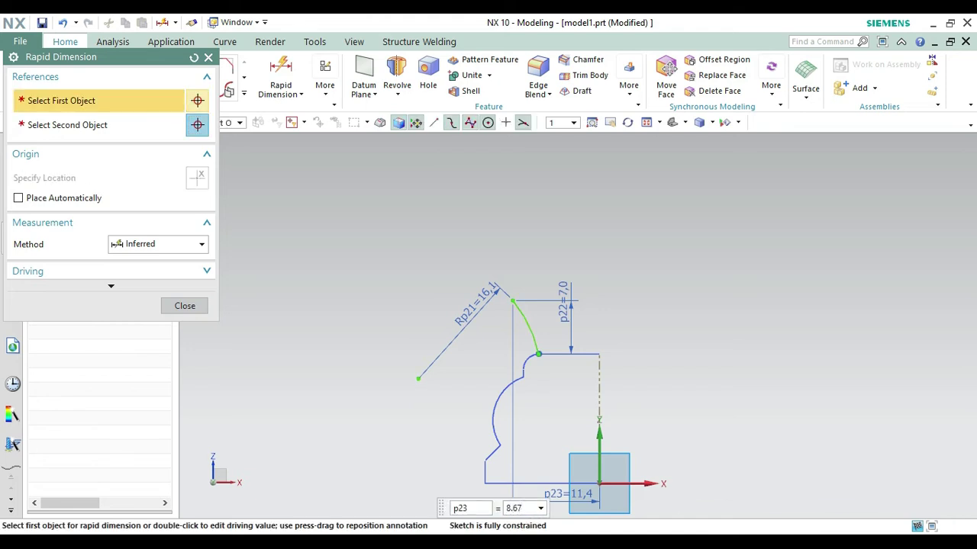
{"action": "key", "text": "Return"}
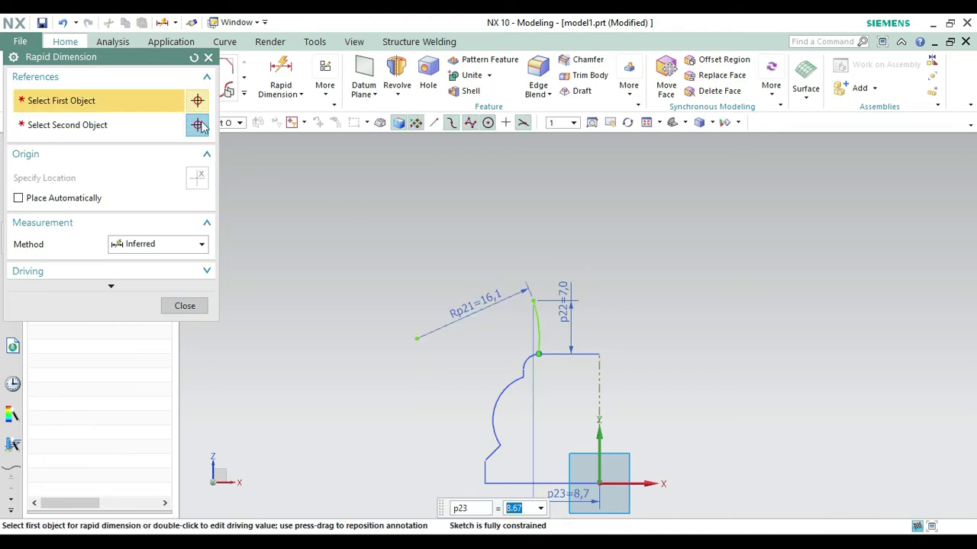
{"action": "left_click", "coordinate": [208, 58]}
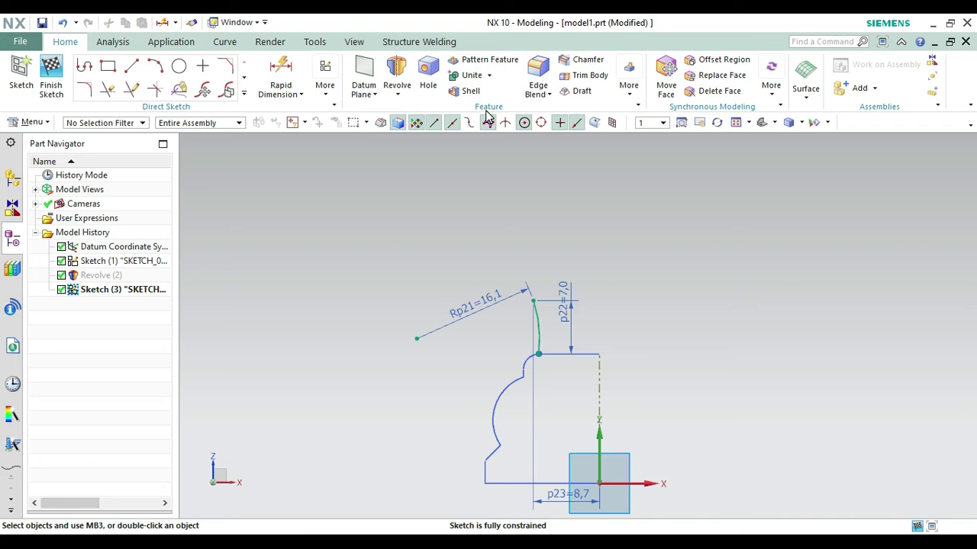
Step: Draw a 42.1 mm radius arc upward from the 16.1 mm arc's upper endpoint, ending about 43.4 mm higher and about 2.1 mm past the Z axis
{"action": "left_click", "coordinate": [155, 65]}
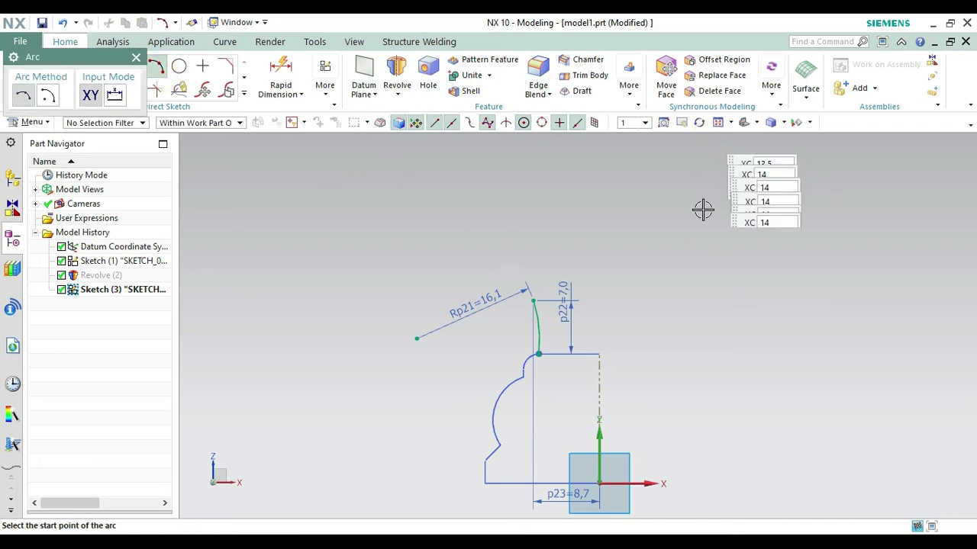
{"action": "scroll", "coordinate": [696, 234], "scroll_direction": "down", "scroll_amount": 1}
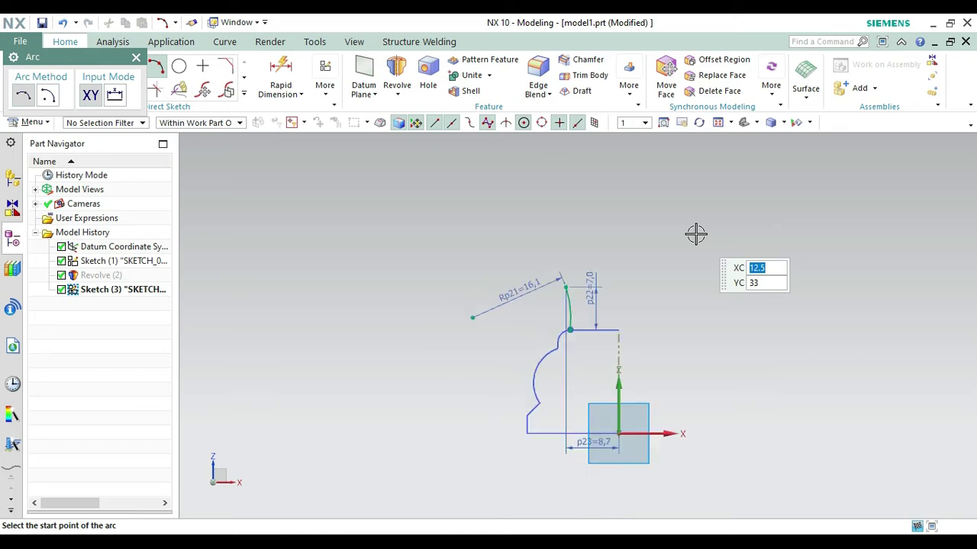
{"action": "left_click", "coordinate": [681, 123]}
{"action": "left_click_drag", "start_coordinate": [665, 219], "coordinate": [571, 390]}
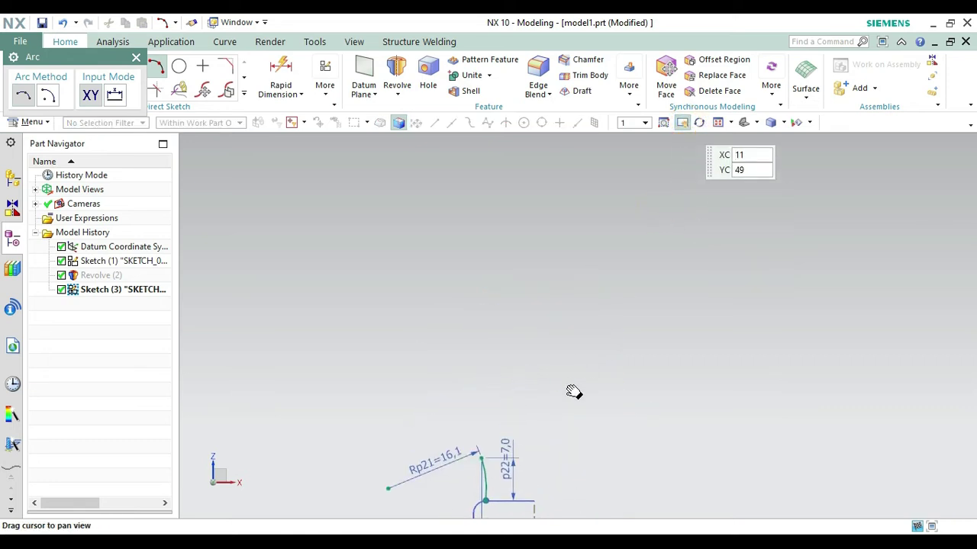
{"action": "key", "text": "Escape"}
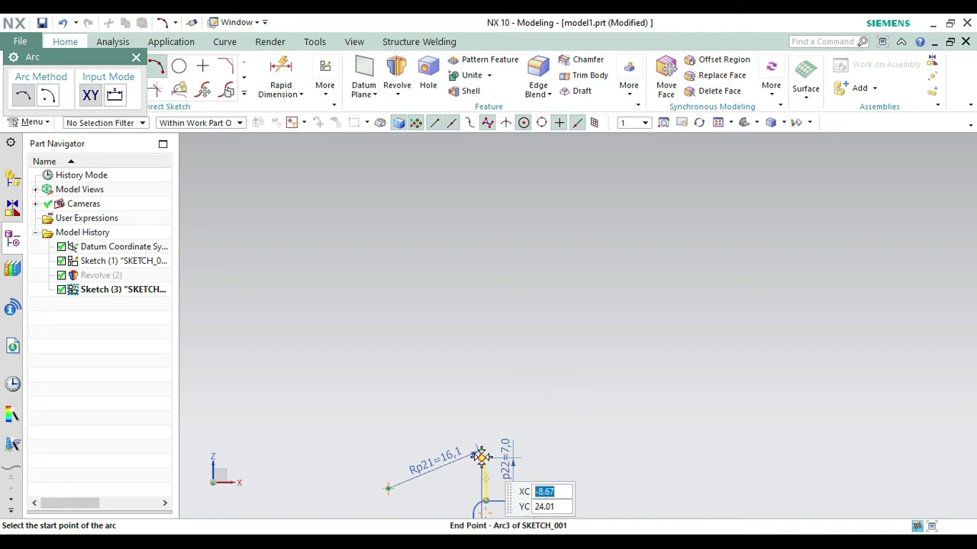
{"action": "left_click", "coordinate": [480, 456]}
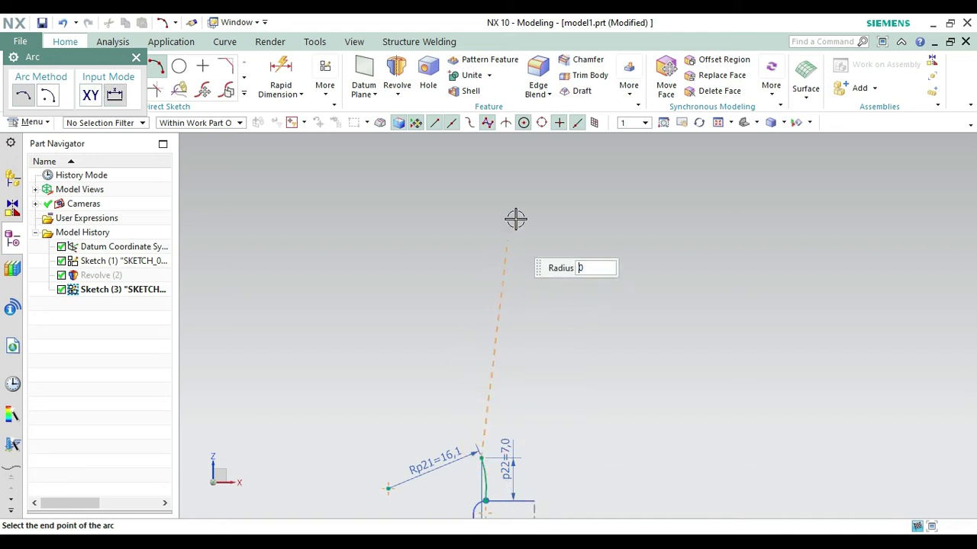
{"action": "left_click", "coordinate": [536, 166]}
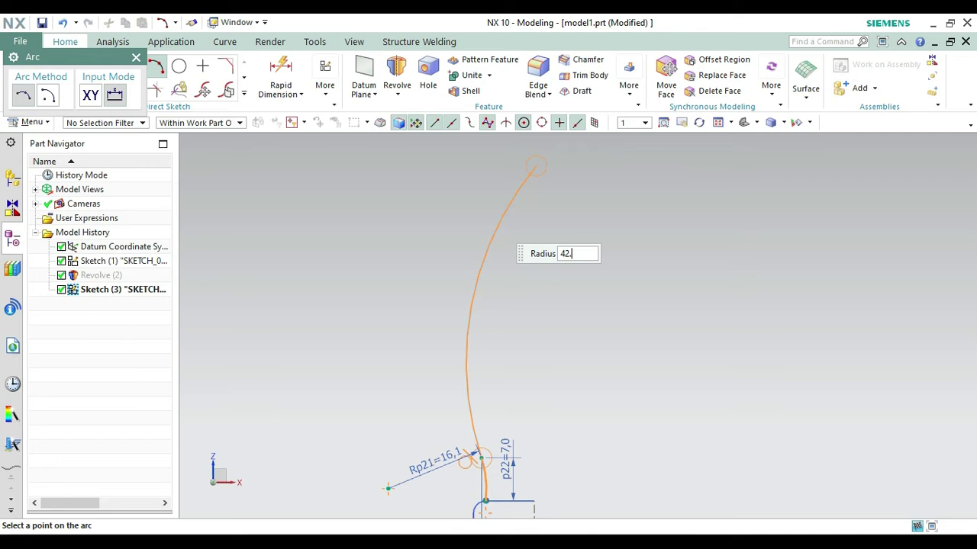
{"action": "left_click", "coordinate": [492, 219]}
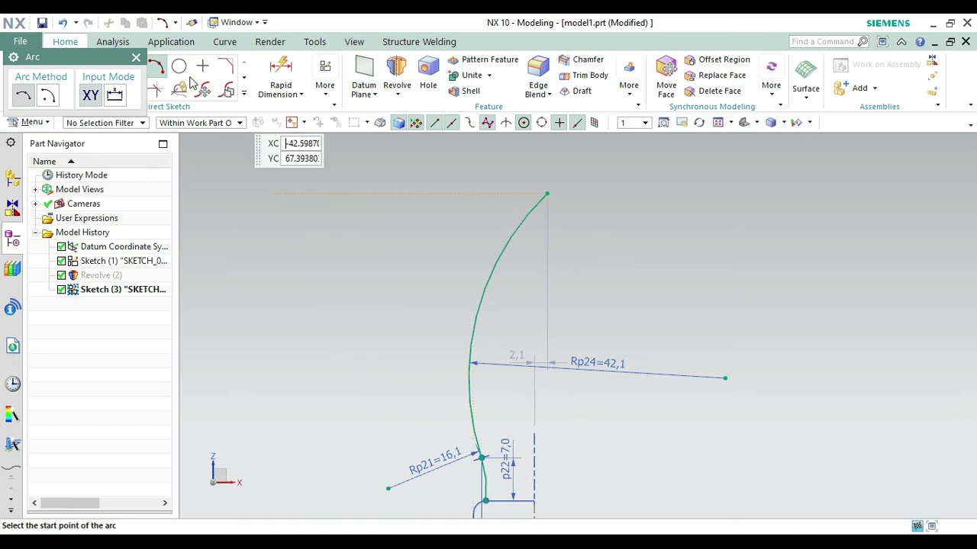
{"action": "left_click", "coordinate": [137, 59]}
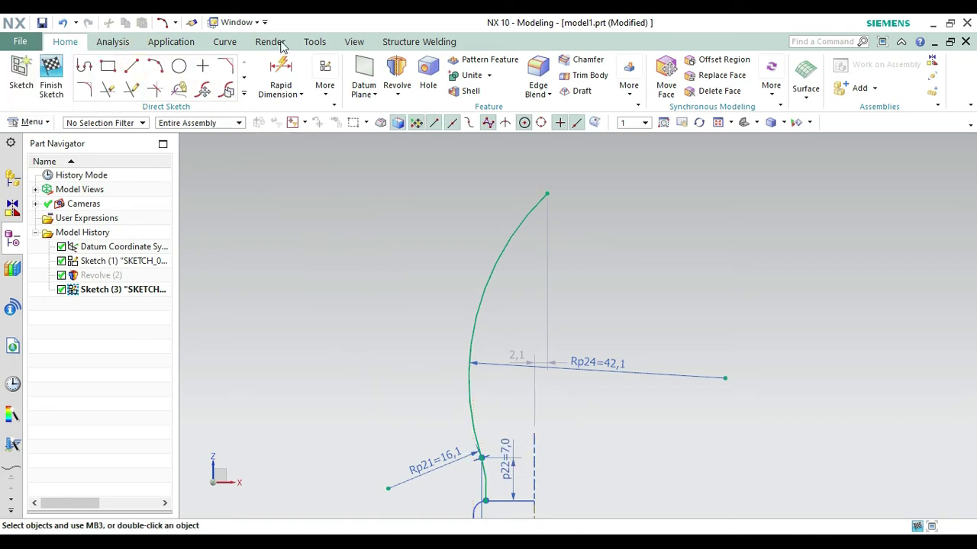
Step: Dimension the vertical distance between the large arc's endpoints and set it to 50.99 mm
{"action": "left_click", "coordinate": [279, 66]}
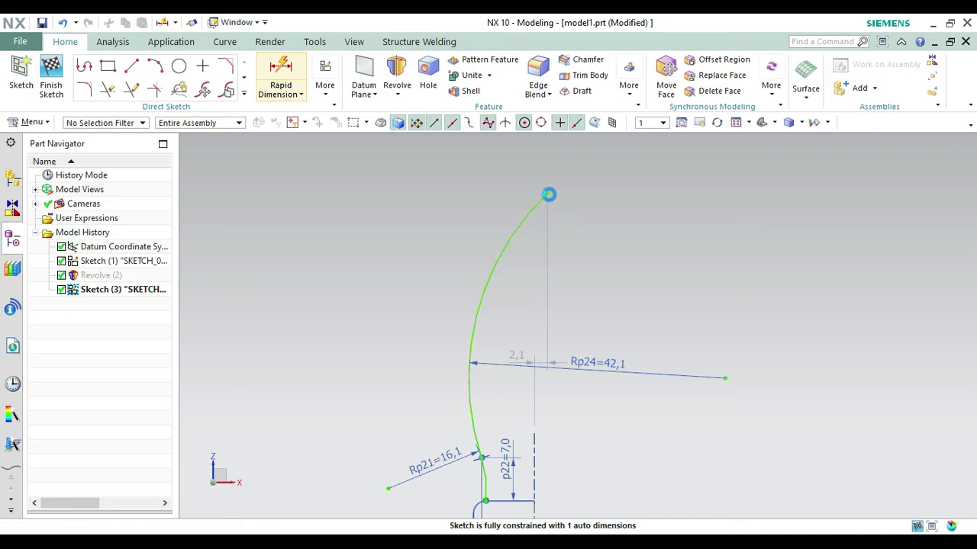
{"action": "left_click", "coordinate": [489, 281]}
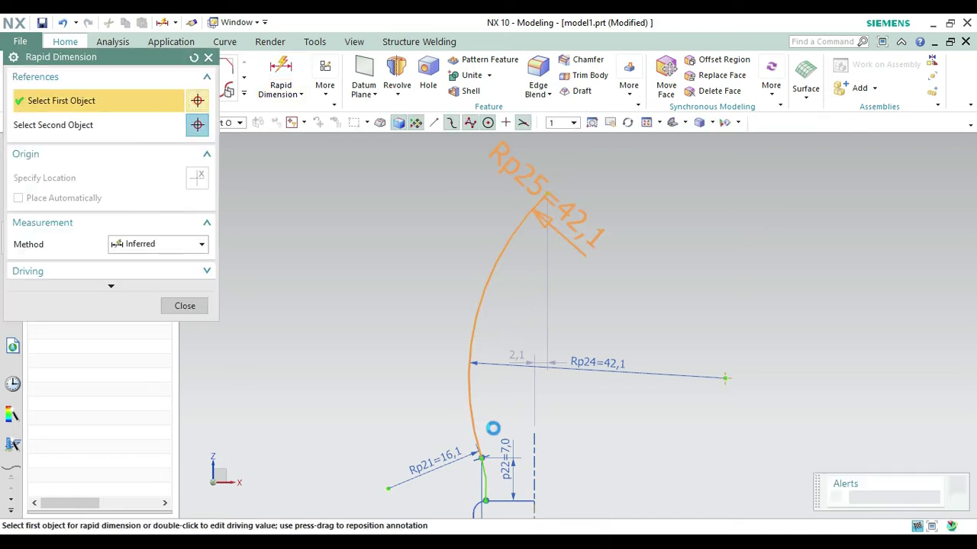
{"action": "left_click", "coordinate": [481, 457]}
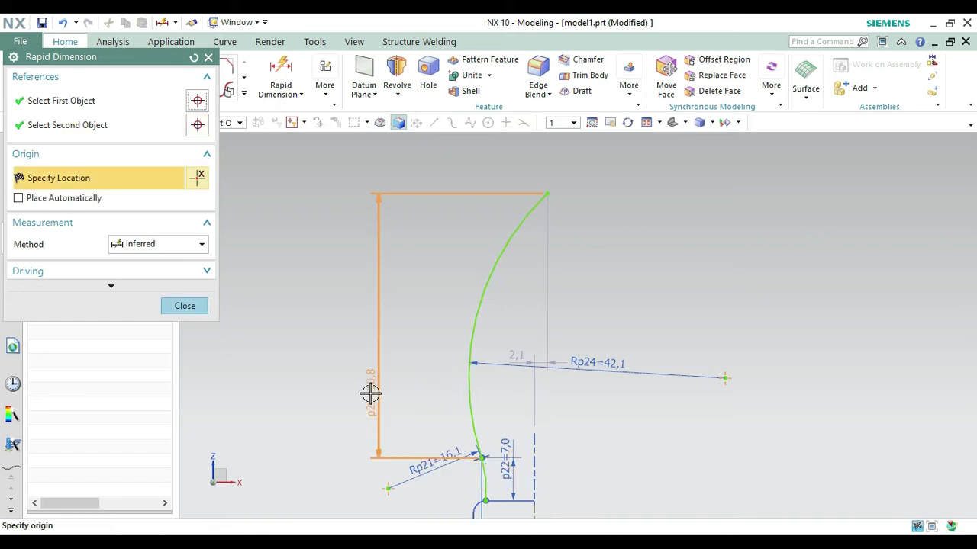
{"action": "left_click", "coordinate": [362, 361]}
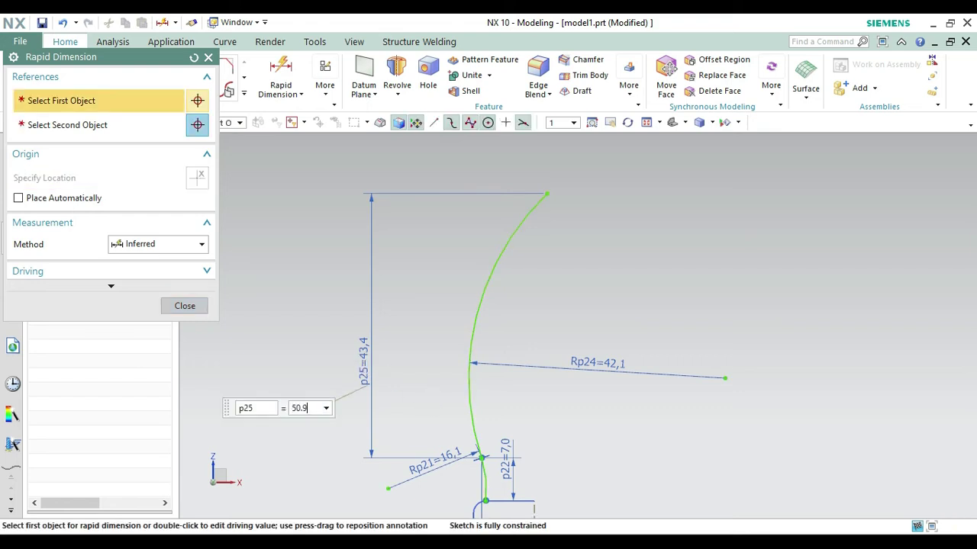
{"action": "key", "text": "Return"}
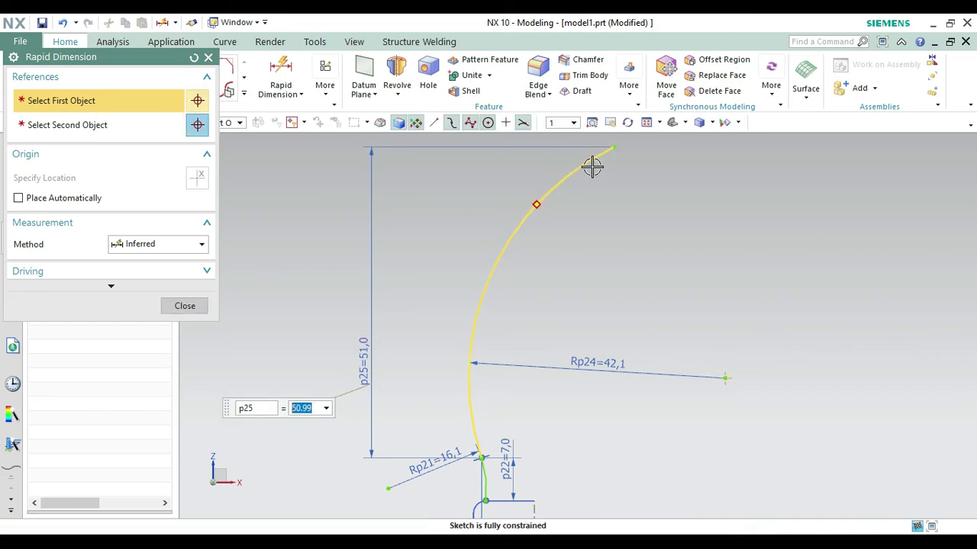
Step: Dimension the horizontal distance from the large arc's upper endpoint to the origin
{"action": "left_click", "coordinate": [646, 123]}
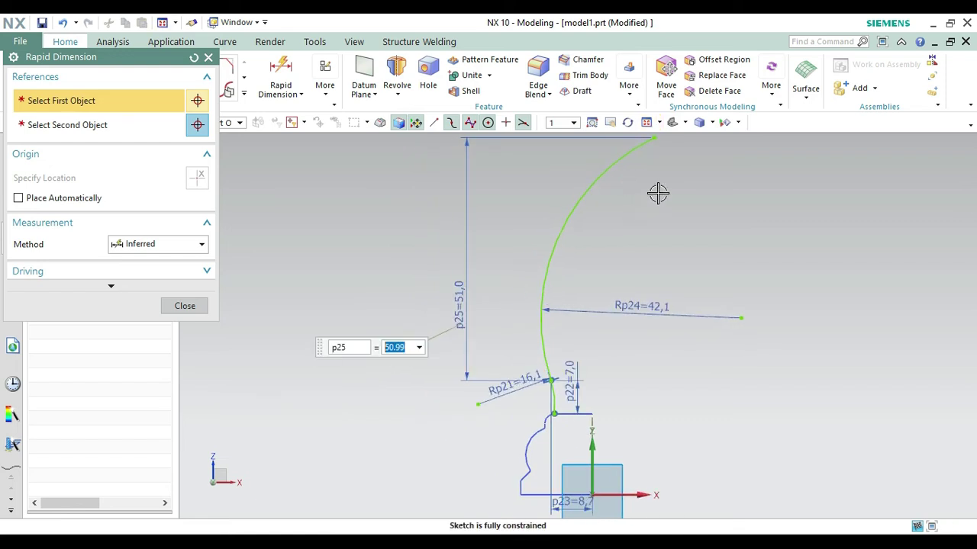
{"action": "left_click", "coordinate": [654, 138]}
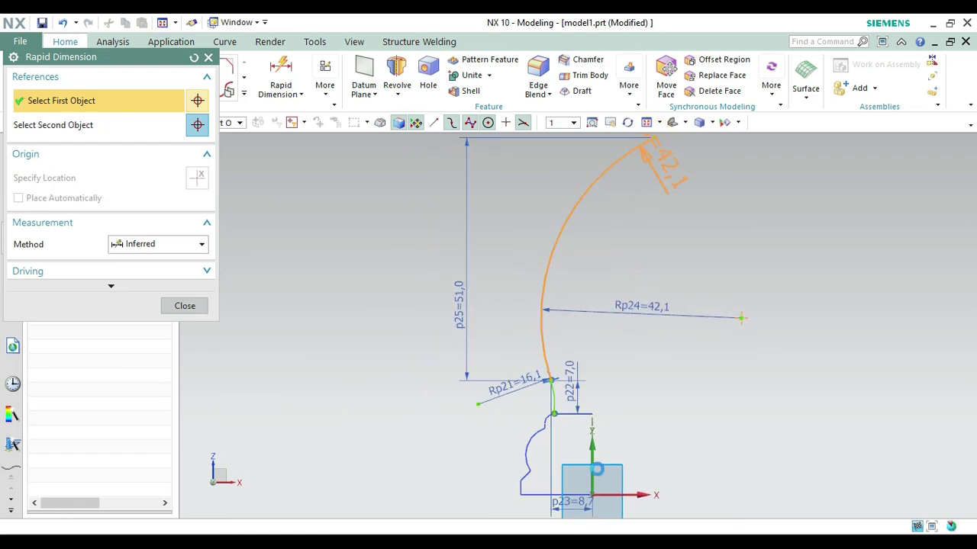
{"action": "left_click", "coordinate": [593, 495]}
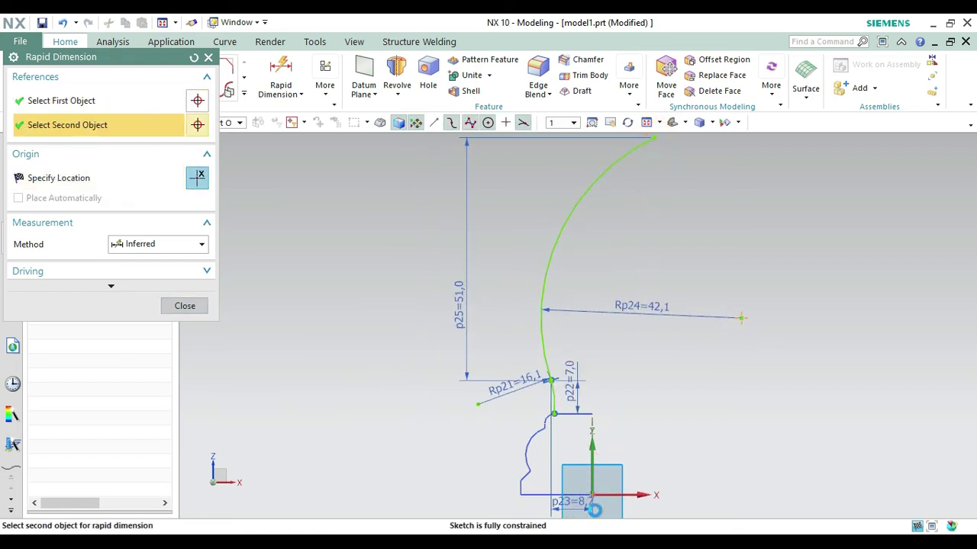
{"action": "left_click", "coordinate": [640, 502]}
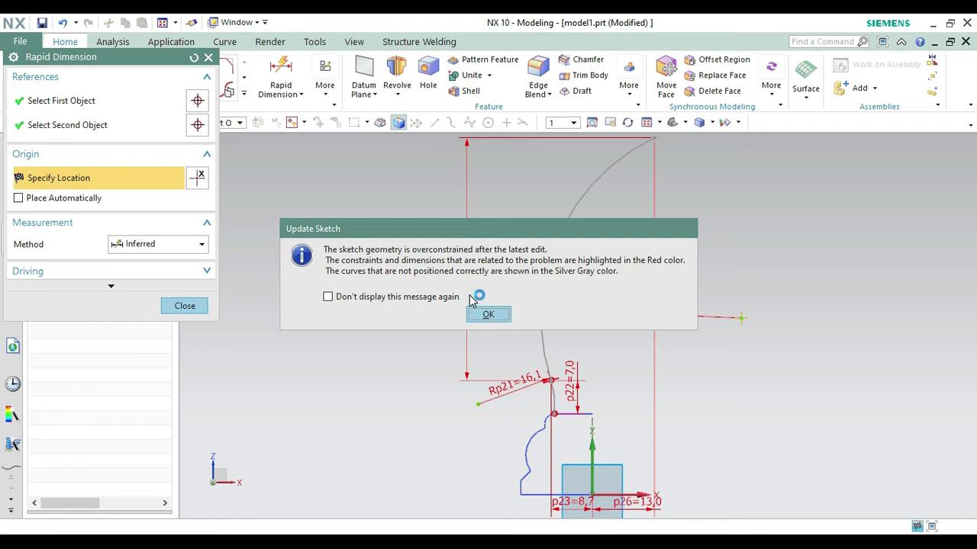
{"action": "left_click", "coordinate": [485, 313]}
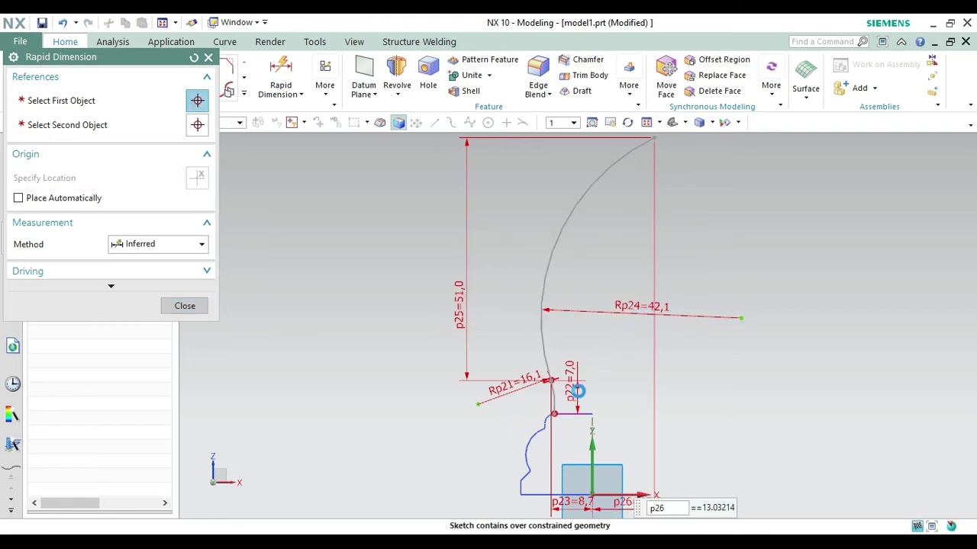
{"action": "key", "text": "Escape"}
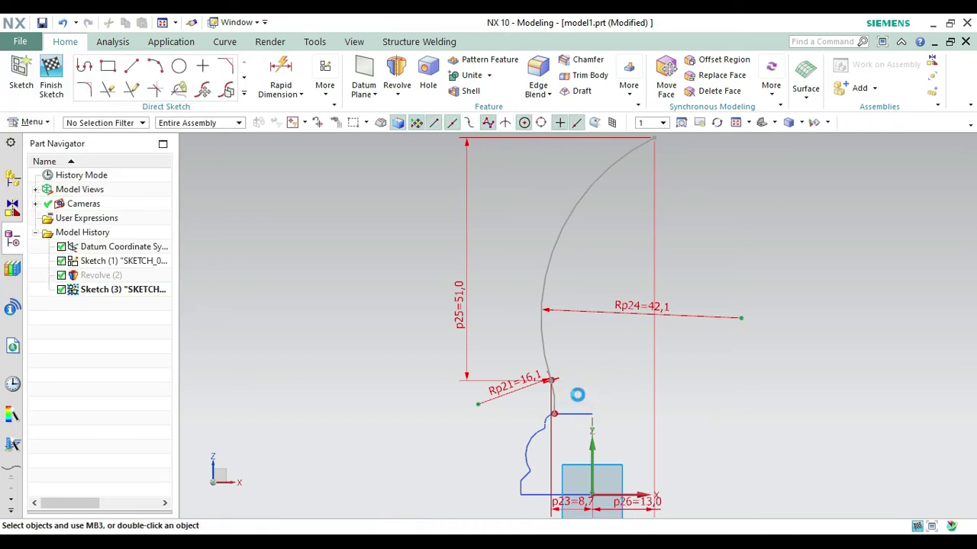
Step: Set the horizontal dimension from the large arc's upper endpoint to the origin to -1.33 mm and move it up beside the arc
{"action": "double_click", "coordinate": [638, 504]}
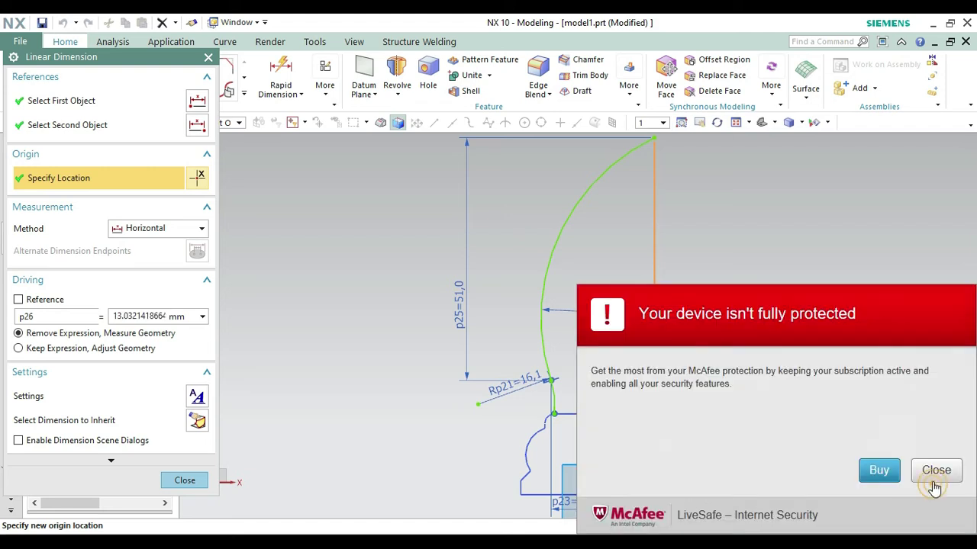
{"action": "left_click", "coordinate": [936, 474]}
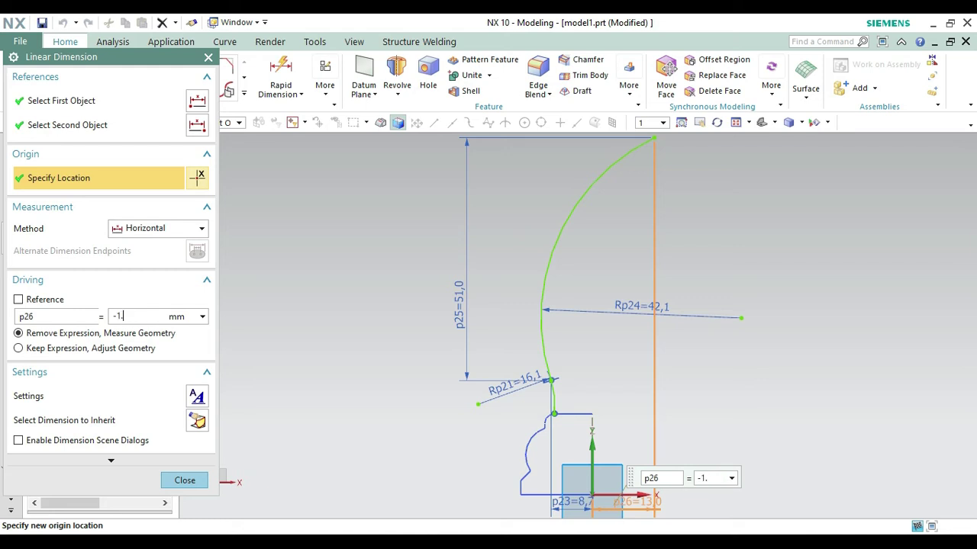
{"action": "key", "text": "Return"}
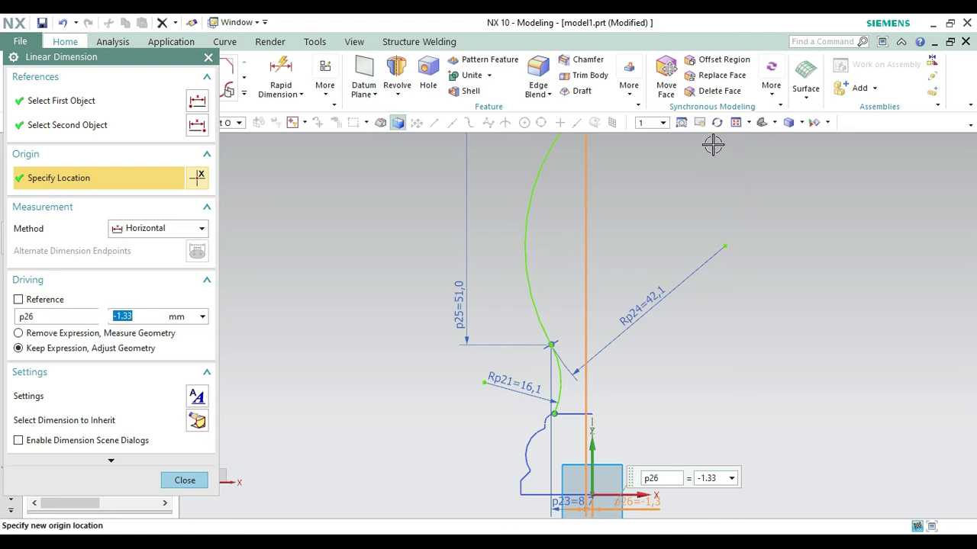
{"action": "left_click", "coordinate": [736, 127]}
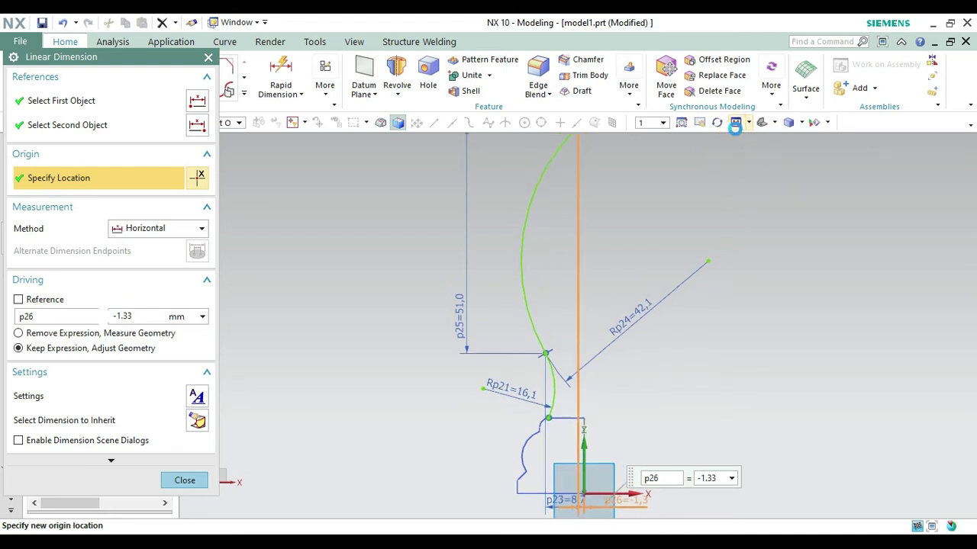
{"action": "left_click", "coordinate": [217, 63]}
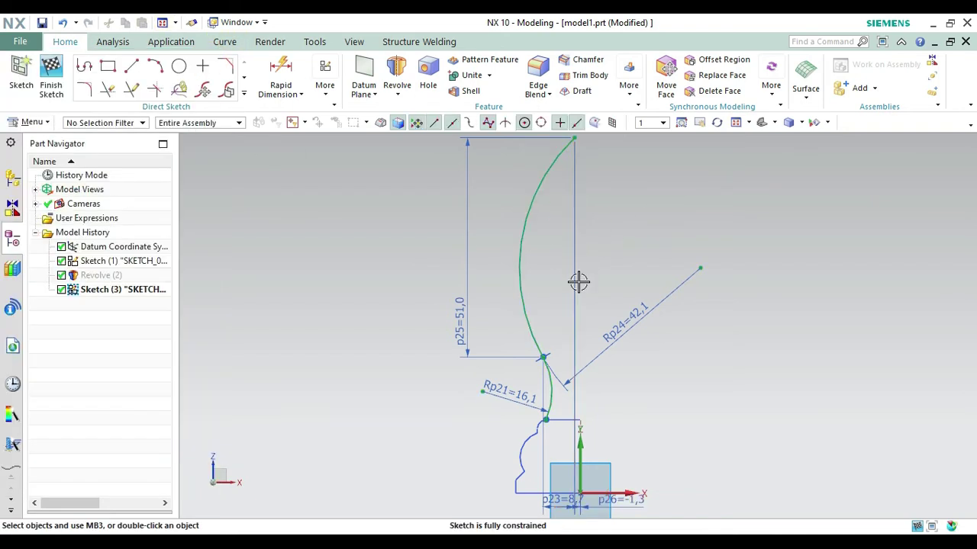
{"action": "left_click_drag", "start_coordinate": [578, 277], "coordinate": [451, 291]}
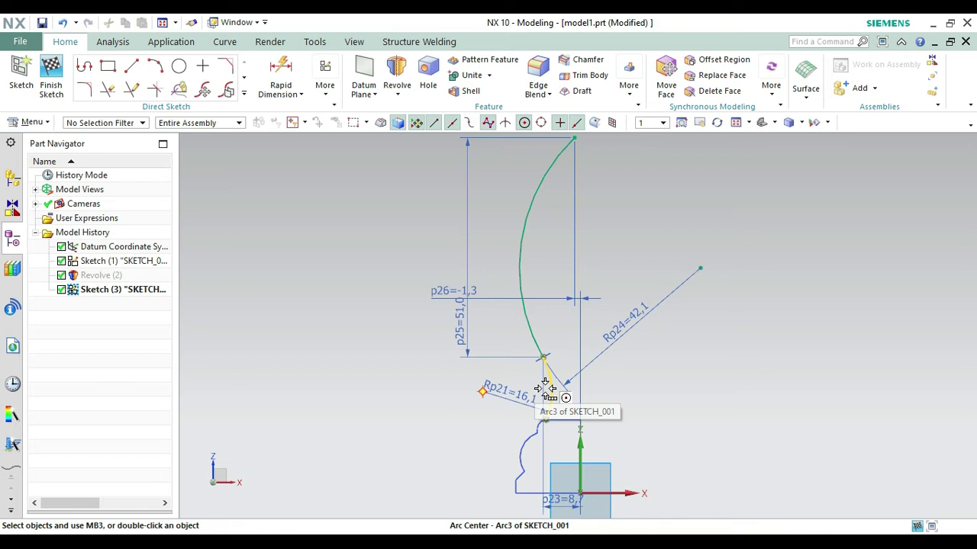
{"action": "left_click", "coordinate": [519, 263]}
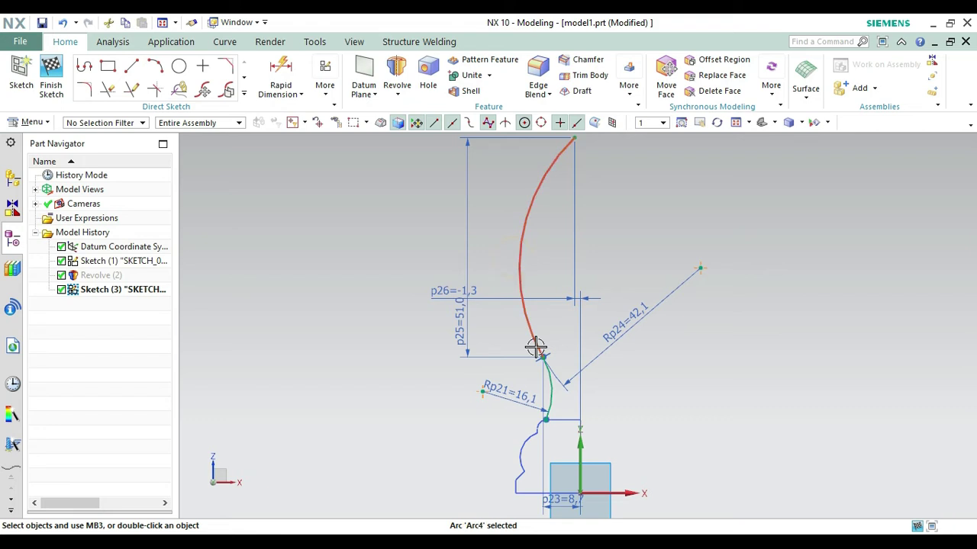
{"action": "left_click", "coordinate": [550, 387]}
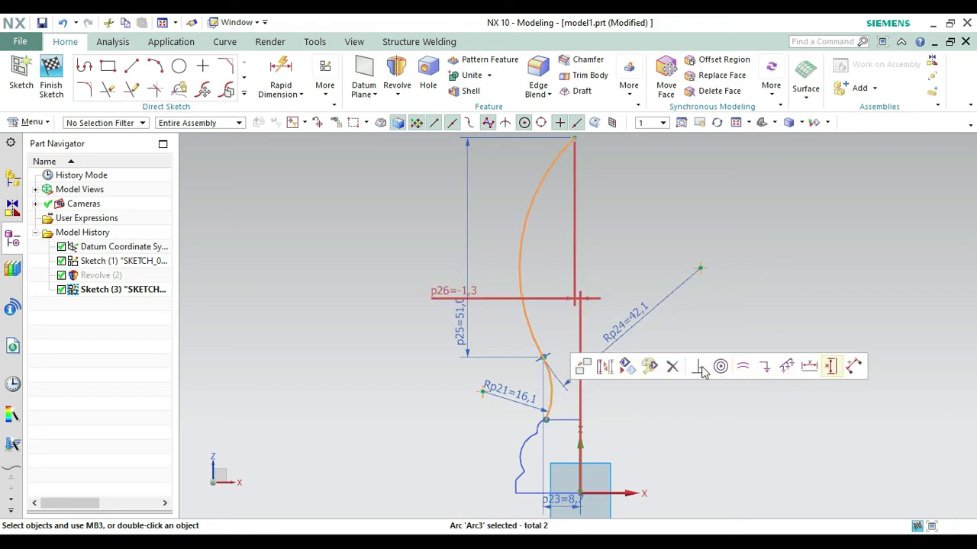
{"action": "left_click", "coordinate": [667, 421]}
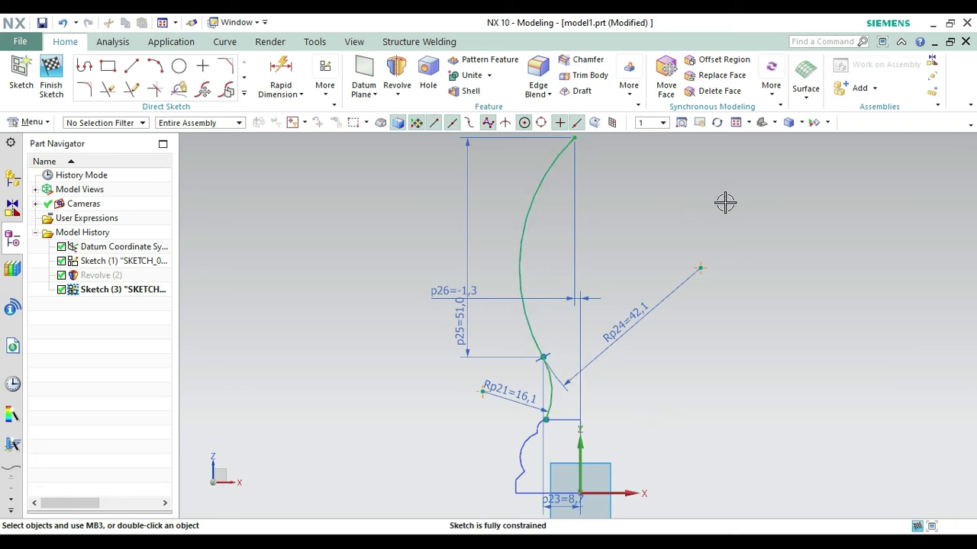
{"action": "left_click", "coordinate": [686, 128]}
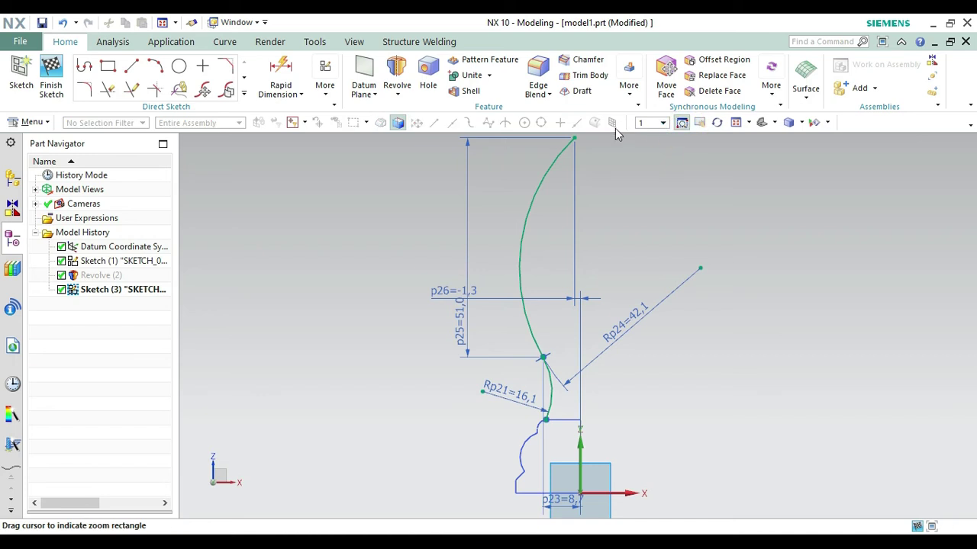
{"action": "key", "text": "Escape"}
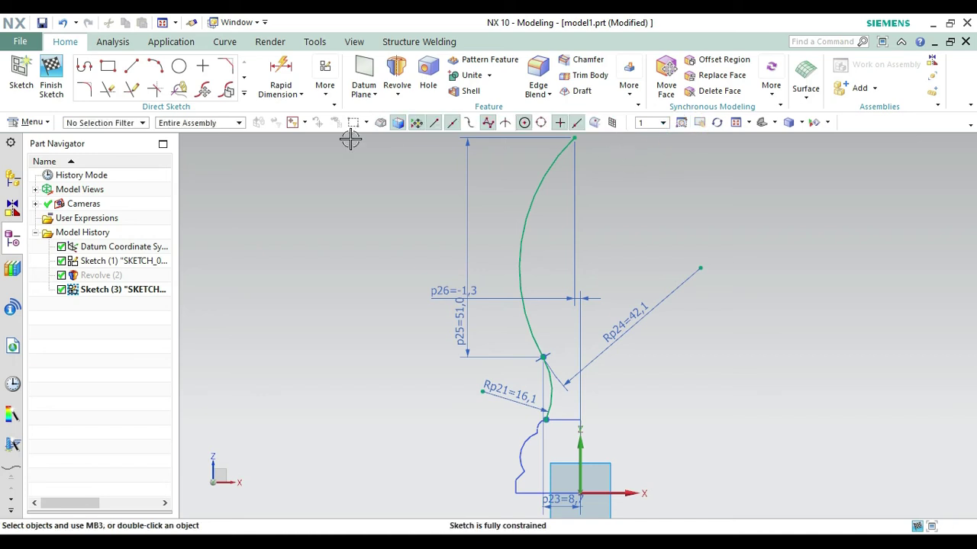
Step: Draw a 50.32 mm vertical line up the Z axis from the lower profile's top edge and connect its end to the large arc's upper endpoint
{"action": "left_click", "coordinate": [132, 67]}
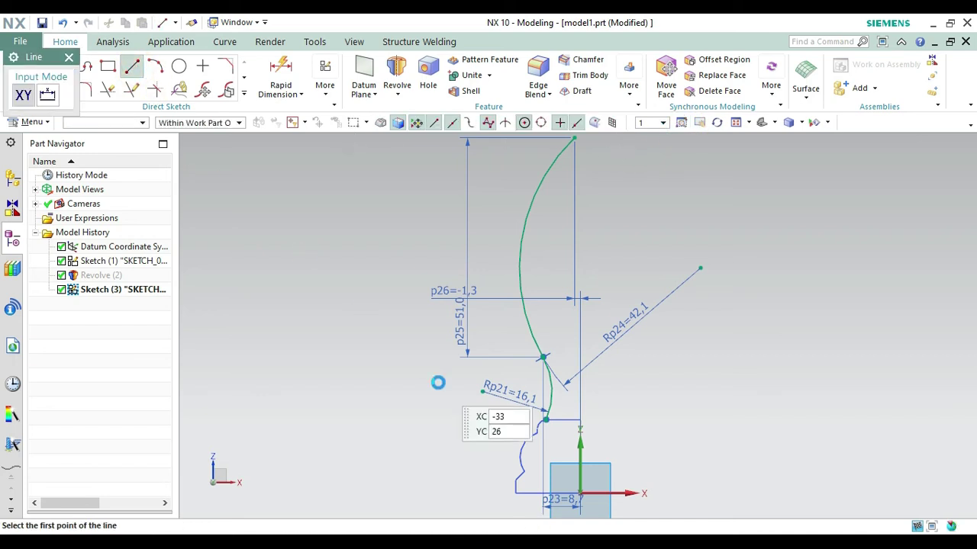
{"action": "left_click", "coordinate": [579, 419]}
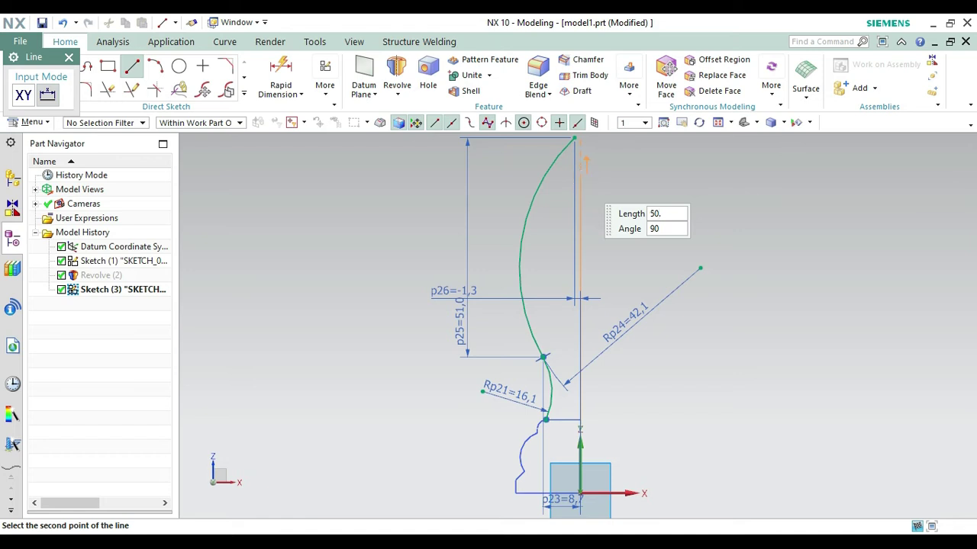
{"action": "key", "text": "Tab"}
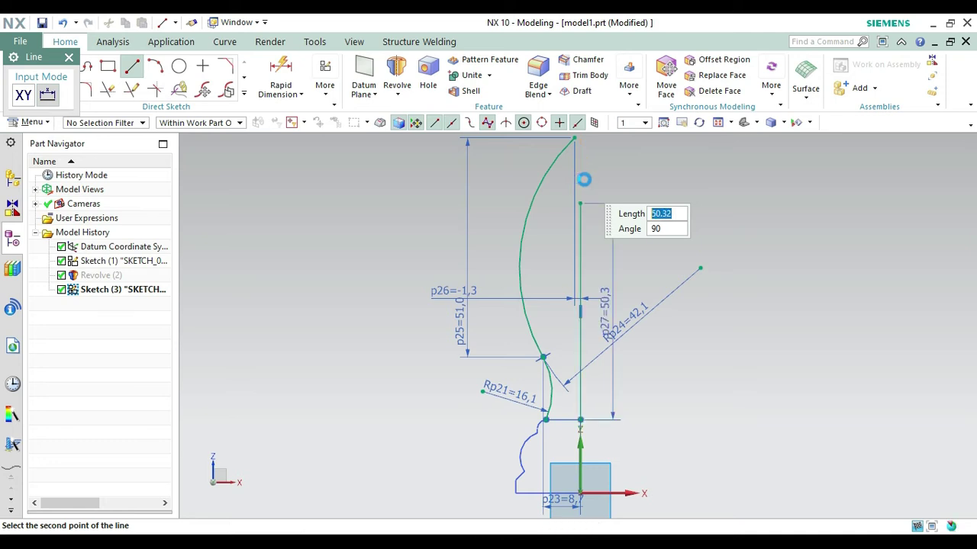
{"action": "key", "text": "Return"}
{"action": "left_click", "coordinate": [580, 202]}
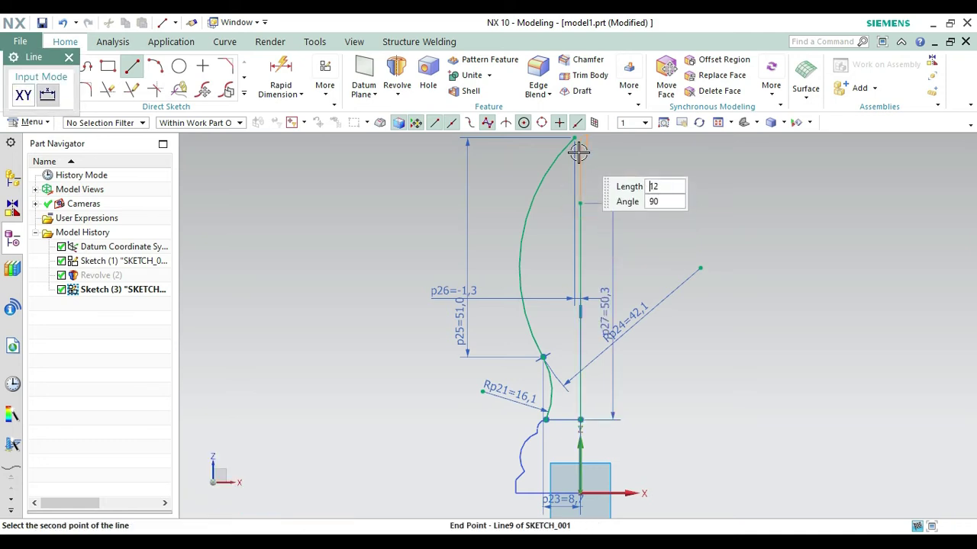
{"action": "left_click", "coordinate": [574, 140]}
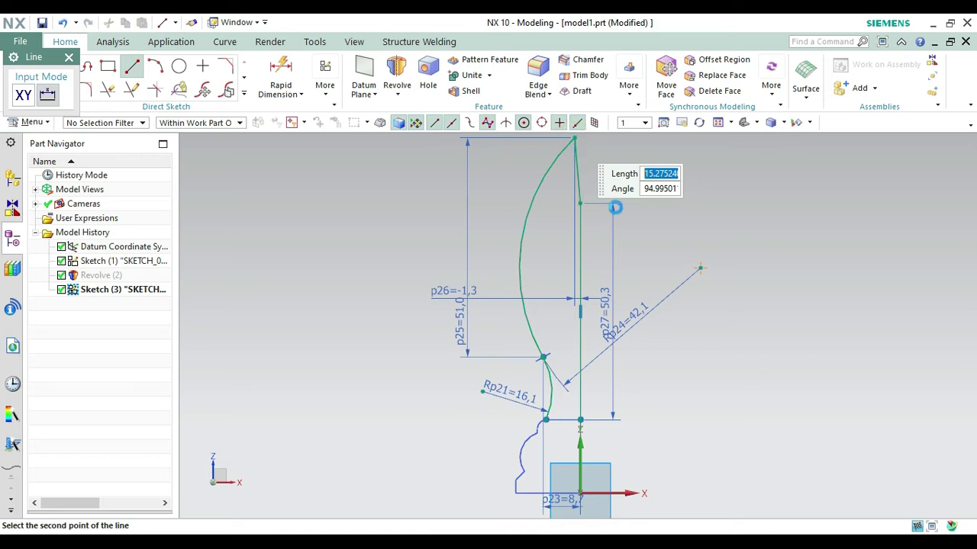
Step: Delete the 50.32 mm vertical line along the Z axis, keeping the short slanted line at the large arc's upper endpoint
{"action": "key", "text": "Escape"}
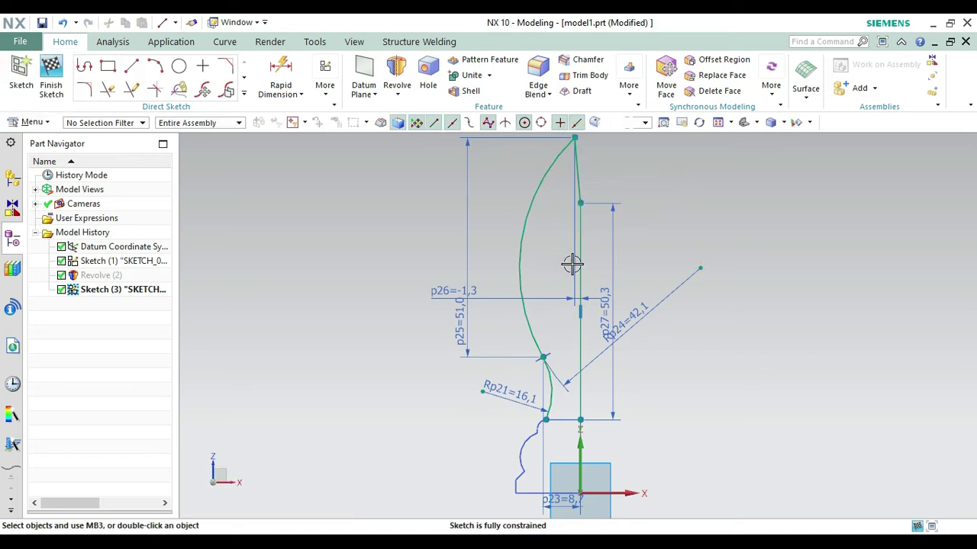
{"action": "left_click", "coordinate": [582, 263]}
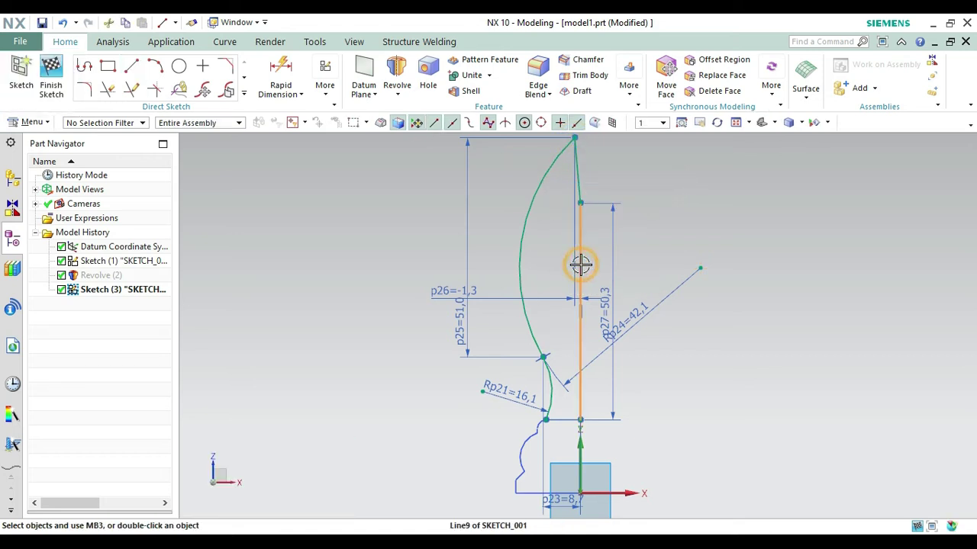
{"action": "key", "text": "Delete"}
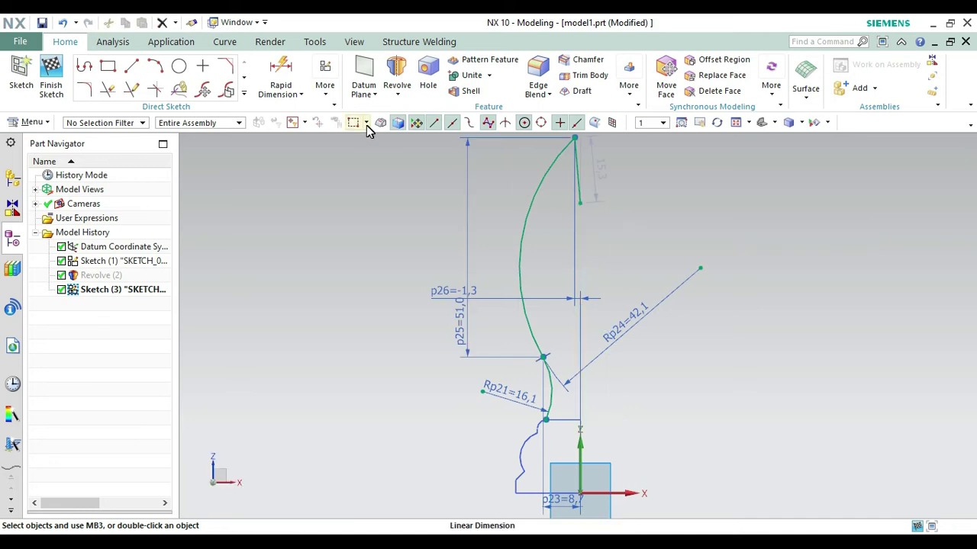
Step: Draw a line sloping down and away from the large arc at the short slanted line's lower end and set its length to 8 mm
{"action": "left_click", "coordinate": [85, 68]}
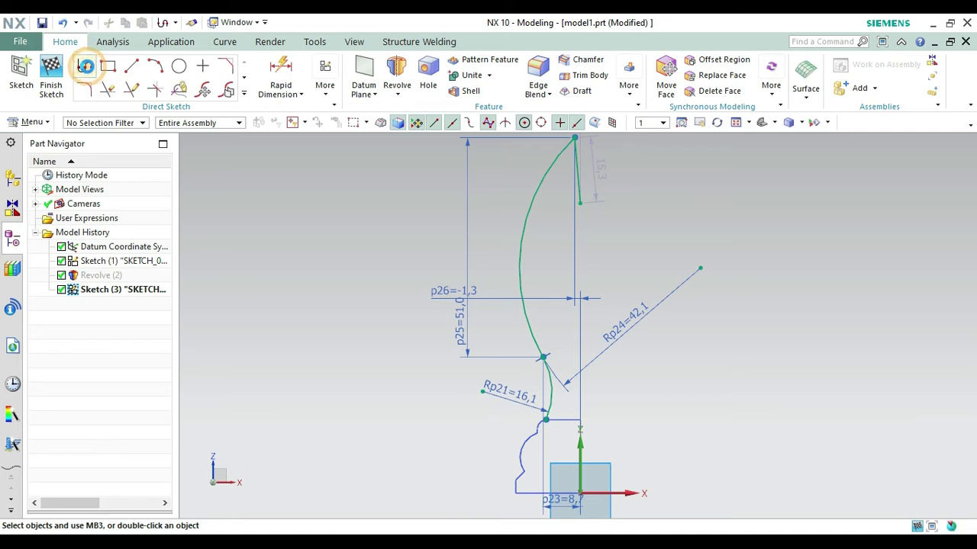
{"action": "left_click", "coordinate": [581, 203]}
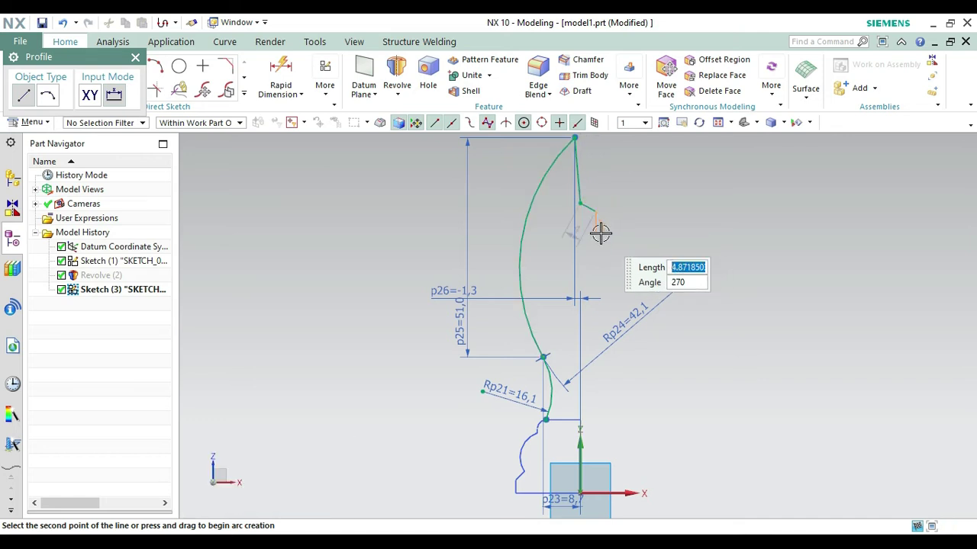
{"action": "left_click", "coordinate": [575, 237]}
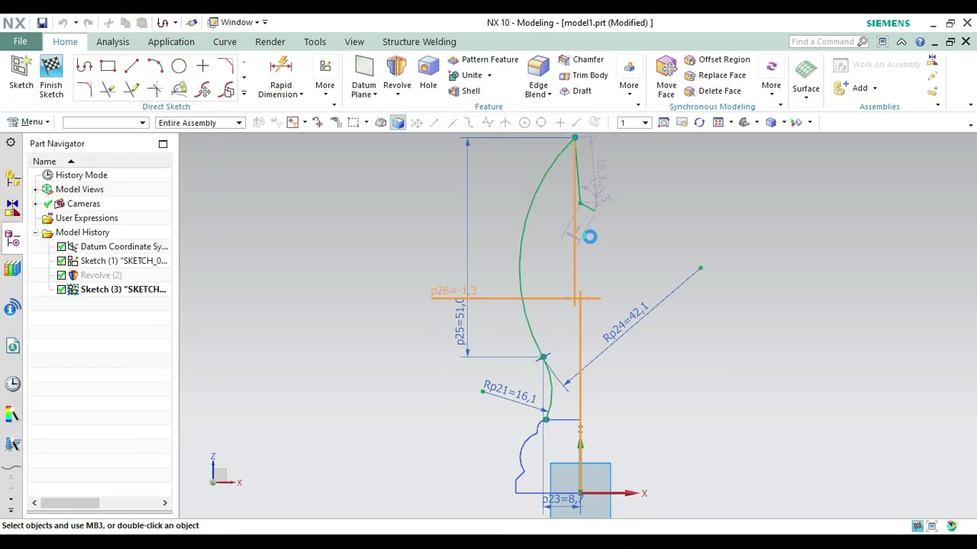
{"action": "double_click", "coordinate": [586, 230]}
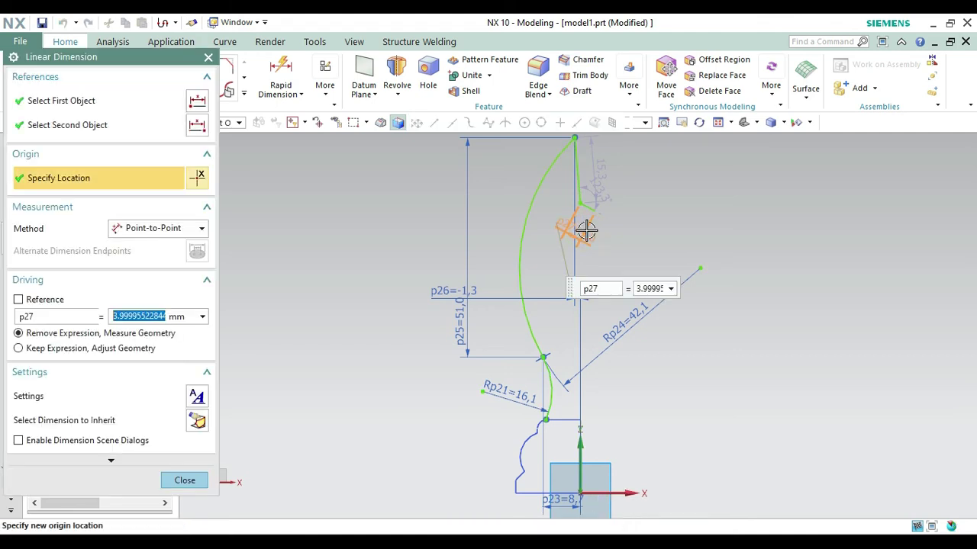
{"action": "type", "text": "8"}
{"action": "key", "text": "Return"}
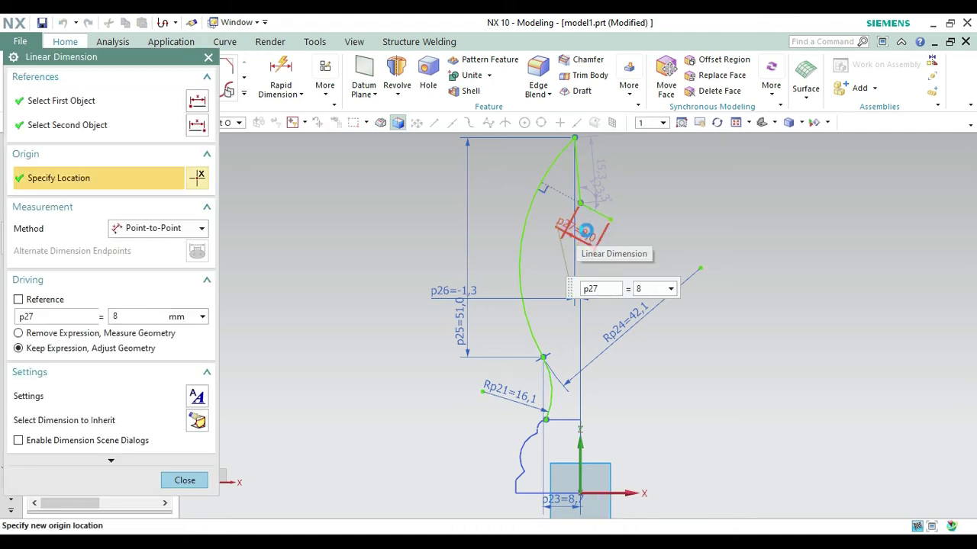
{"action": "left_click", "coordinate": [207, 57]}
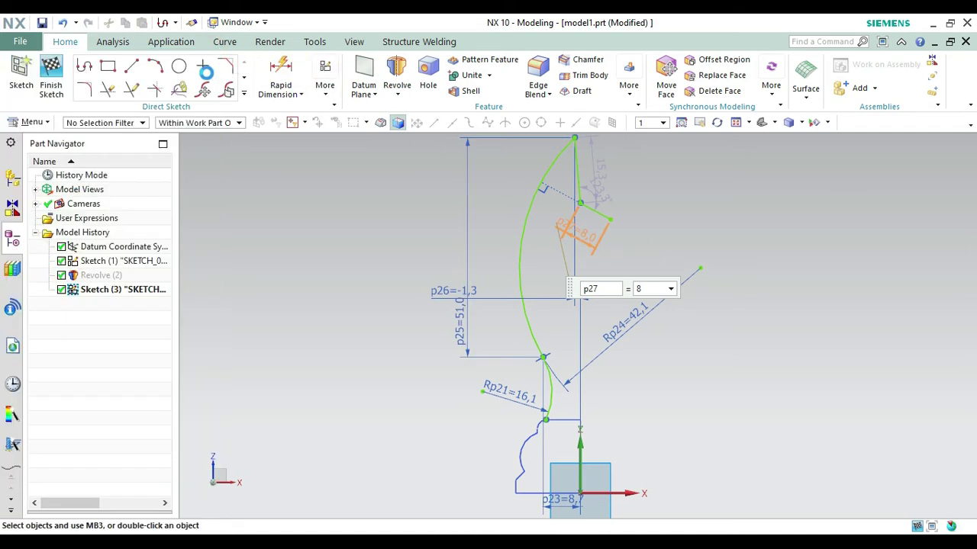
Step: Draw a 2 mm profile line from the 8 mm line's free end, perpendicular to it and heading downward
{"action": "left_click", "coordinate": [84, 67]}
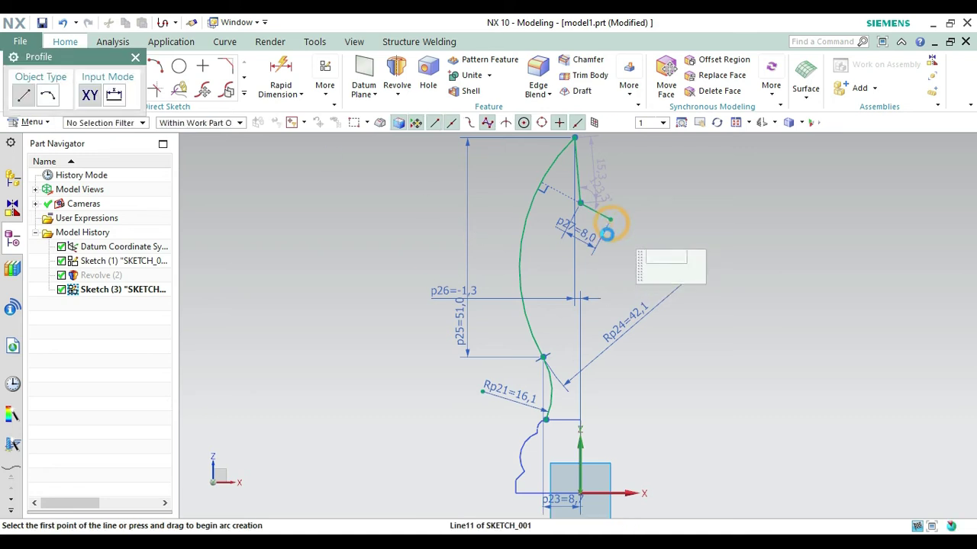
{"action": "left_click", "coordinate": [610, 221]}
{"action": "type", "text": "5"}
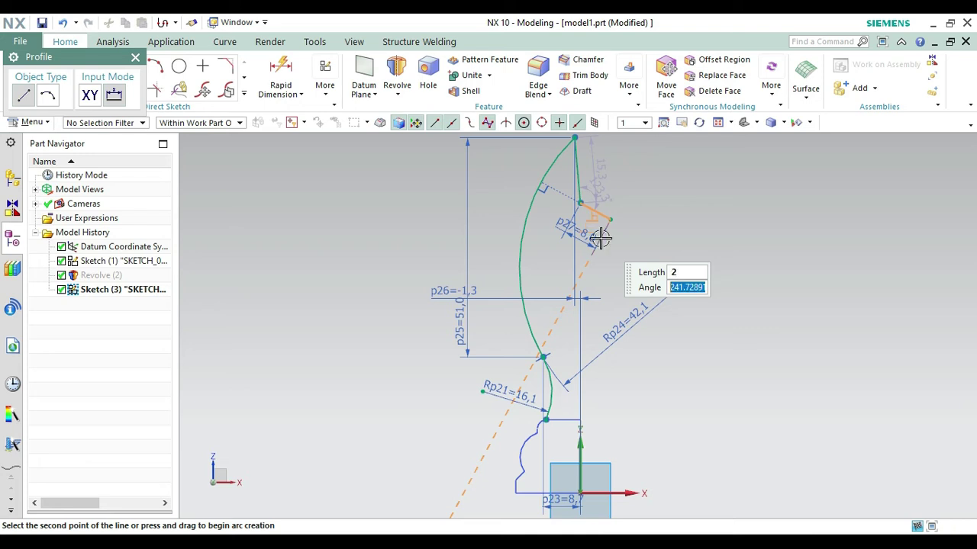
{"action": "key", "text": "Return"}
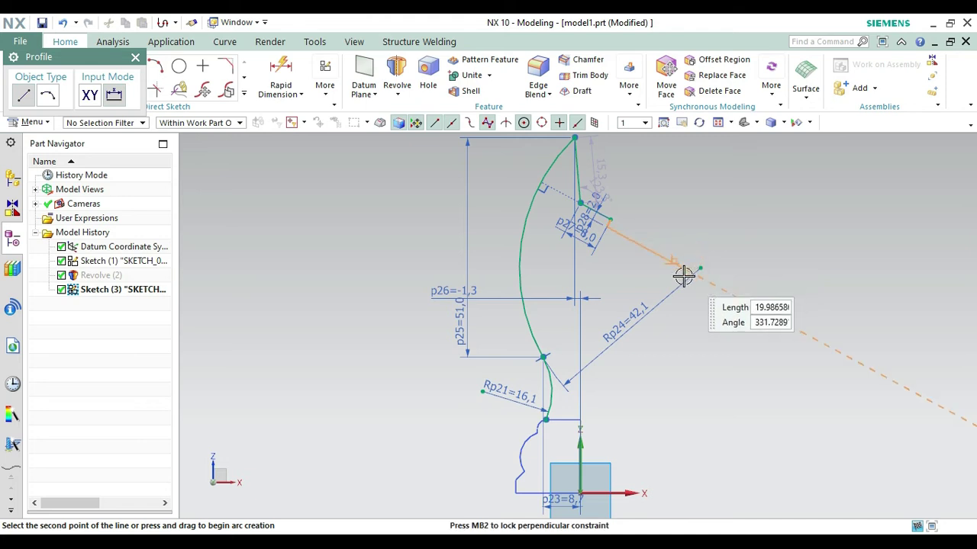
{"action": "type", "text": "21"}
{"action": "key", "text": "BackSpace"}
{"action": "key", "text": "BackSpace"}
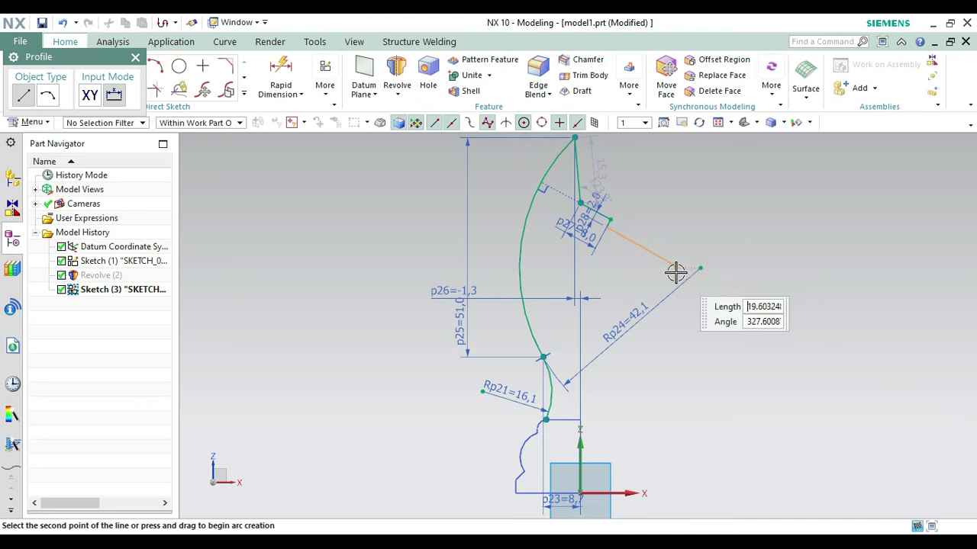
{"action": "key", "text": "Escape"}
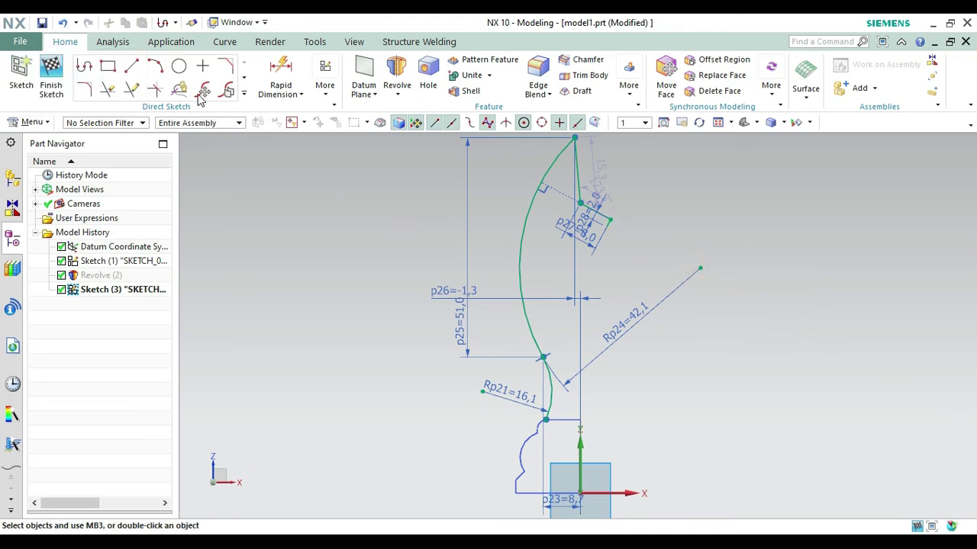
Step: Mirror the small lower arc about the sketch's vertical Z axis
{"action": "left_click", "coordinate": [244, 93]}
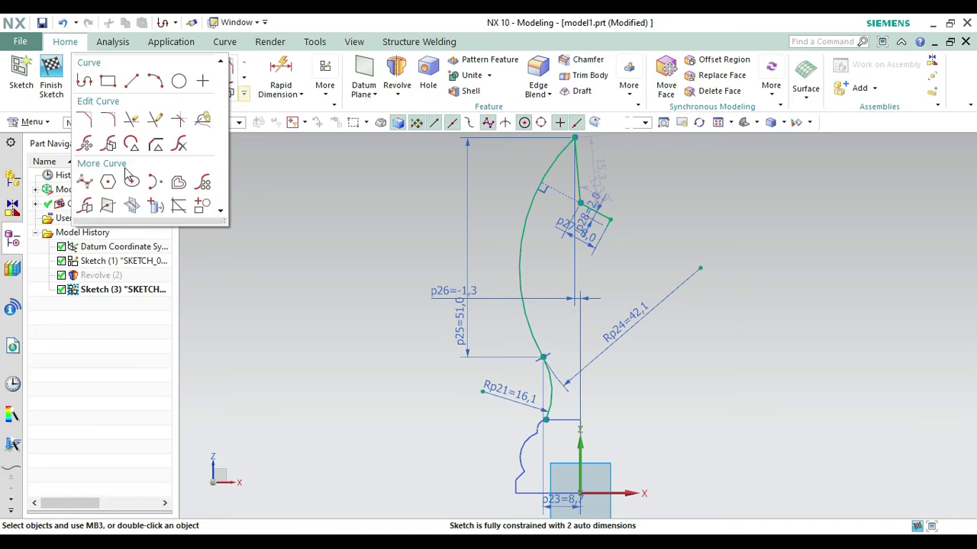
{"action": "left_click", "coordinate": [88, 208]}
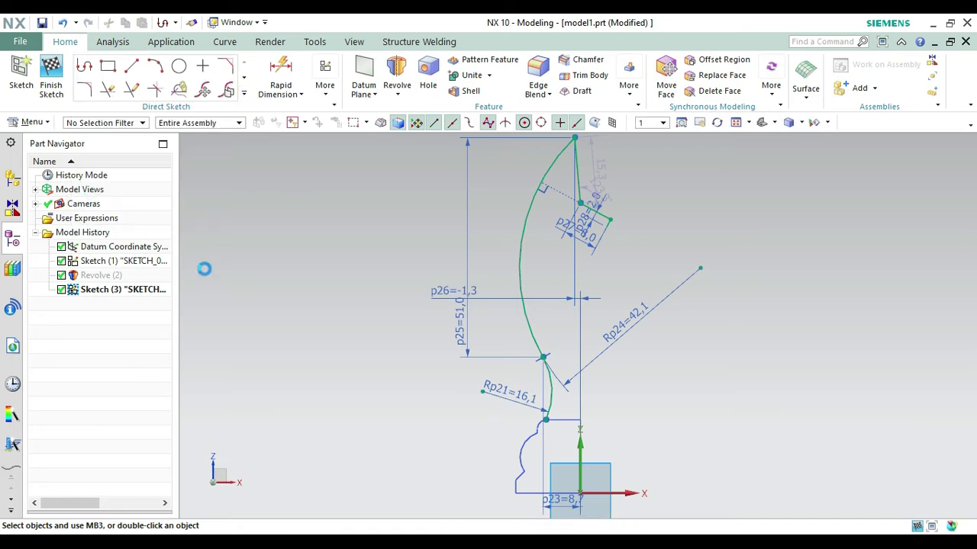
{"action": "left_click", "coordinate": [550, 389]}
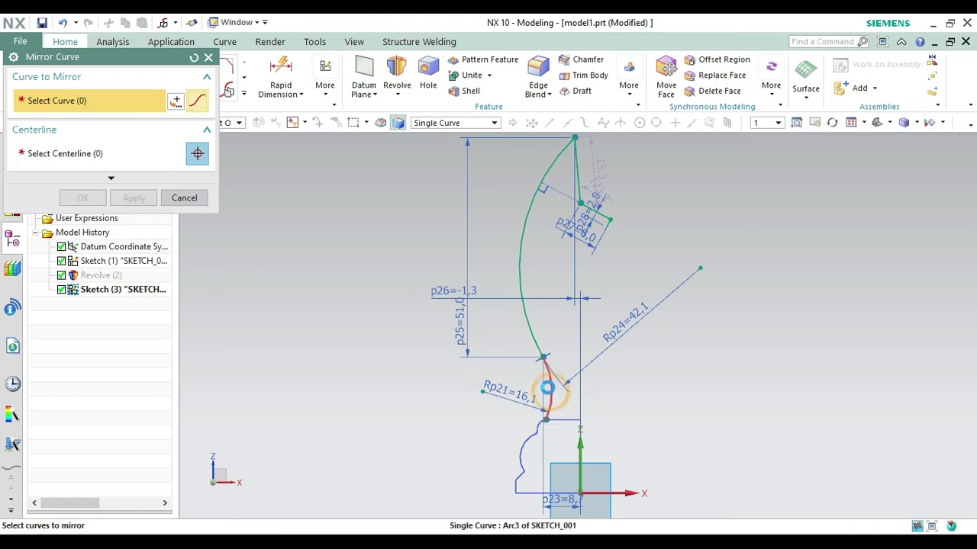
{"action": "left_click", "coordinate": [99, 156]}
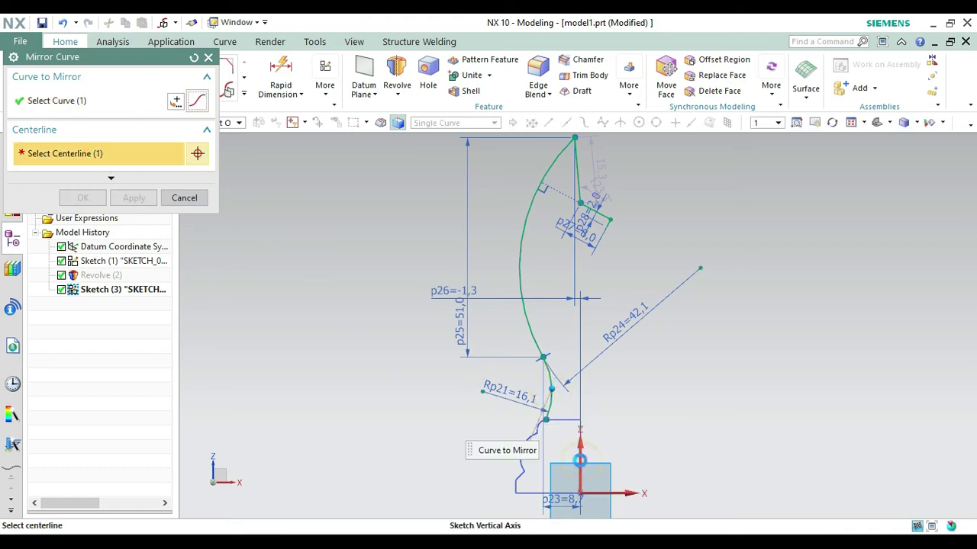
{"action": "left_click", "coordinate": [579, 460]}
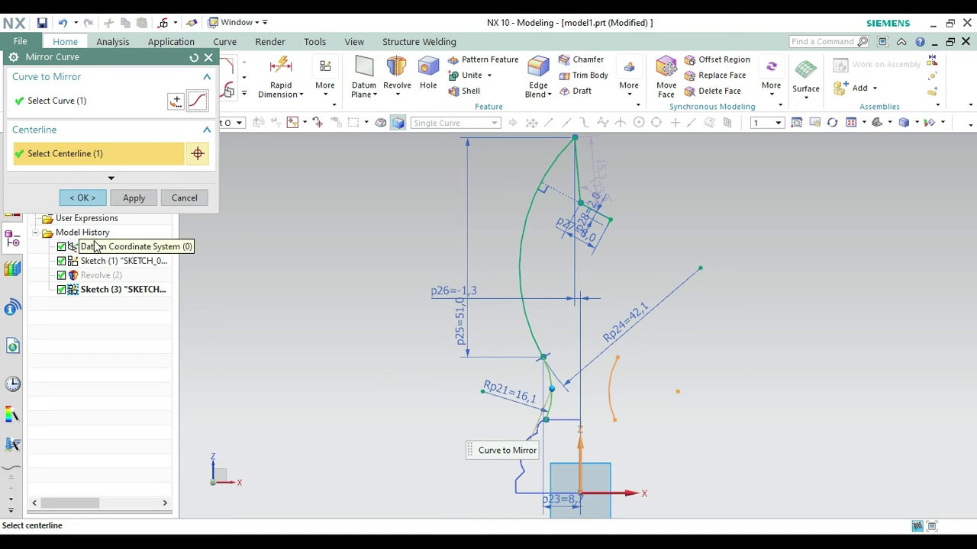
{"action": "left_click", "coordinate": [85, 200]}
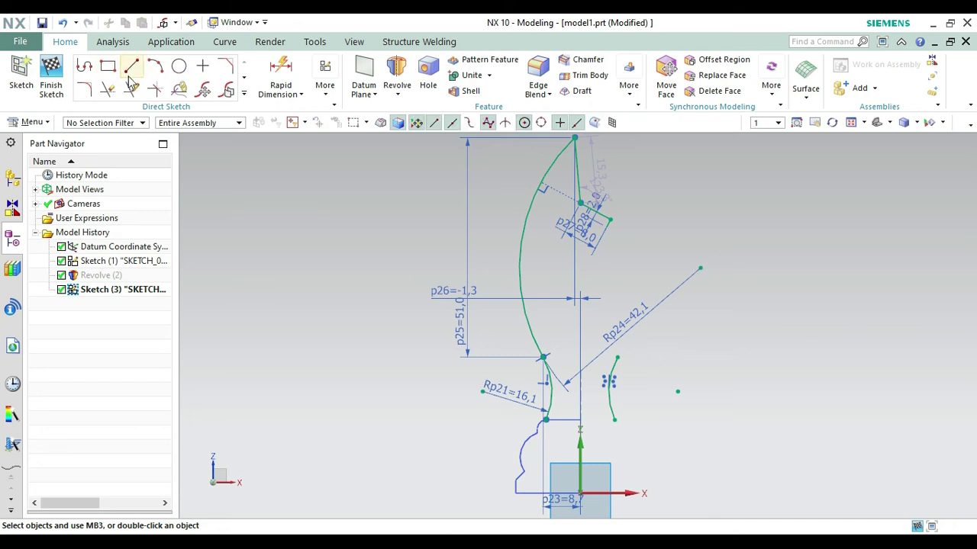
Step: Draw a horizontal line joining the lower endpoints of the small arc and its mirrored copy
{"action": "left_click", "coordinate": [134, 69]}
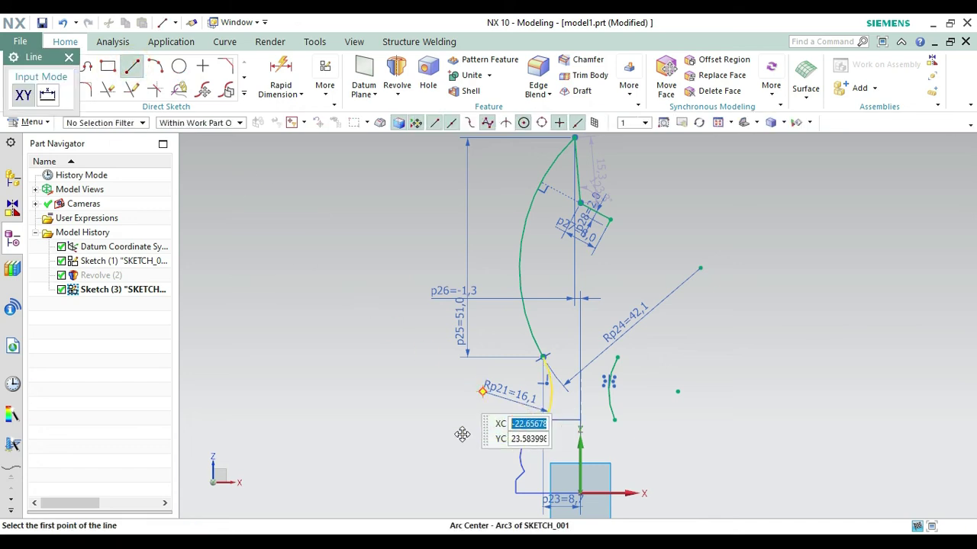
{"action": "left_click", "coordinate": [544, 418]}
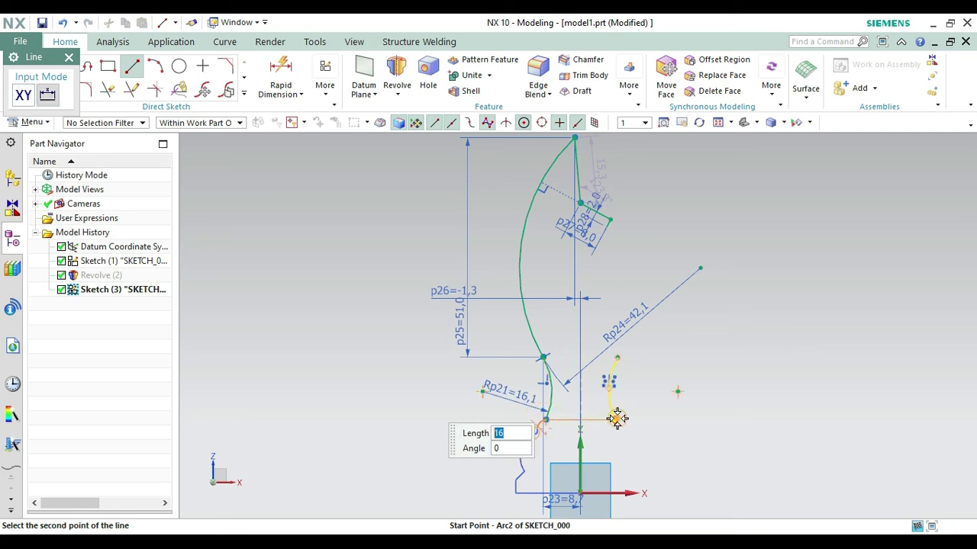
{"action": "left_click", "coordinate": [616, 419]}
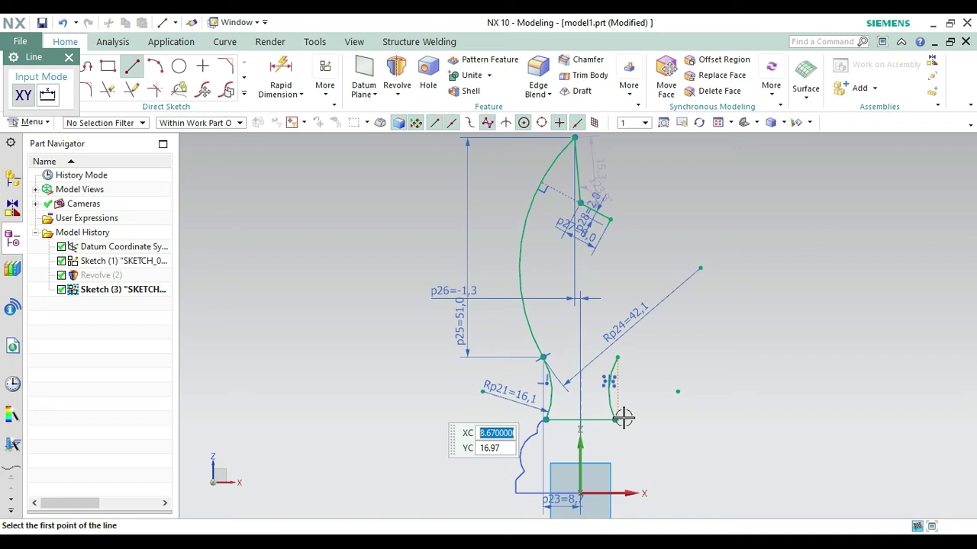
{"action": "key", "text": "Escape"}
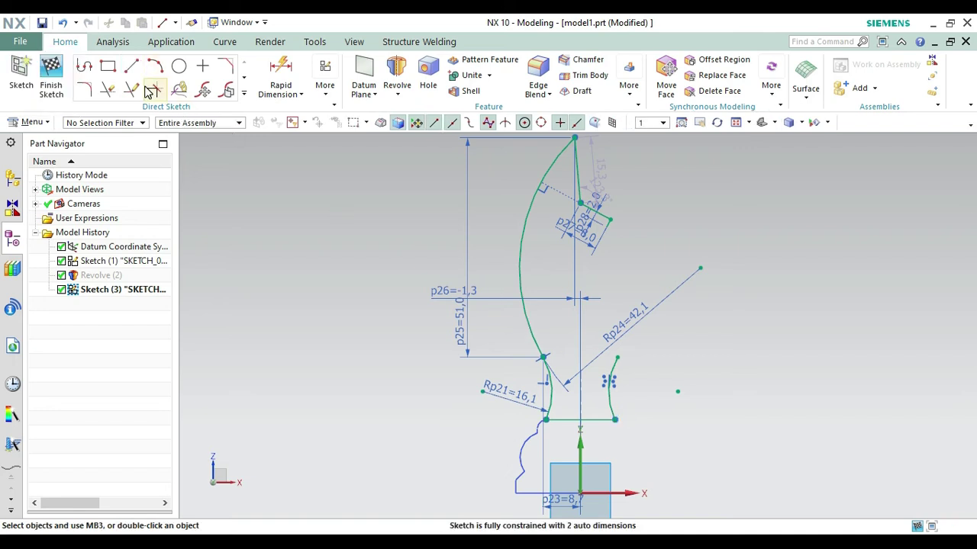
Step: Draw a vertical line about 29.3 mm long up the Z axis from the midpoint of the horizontal base line
{"action": "left_click", "coordinate": [130, 70]}
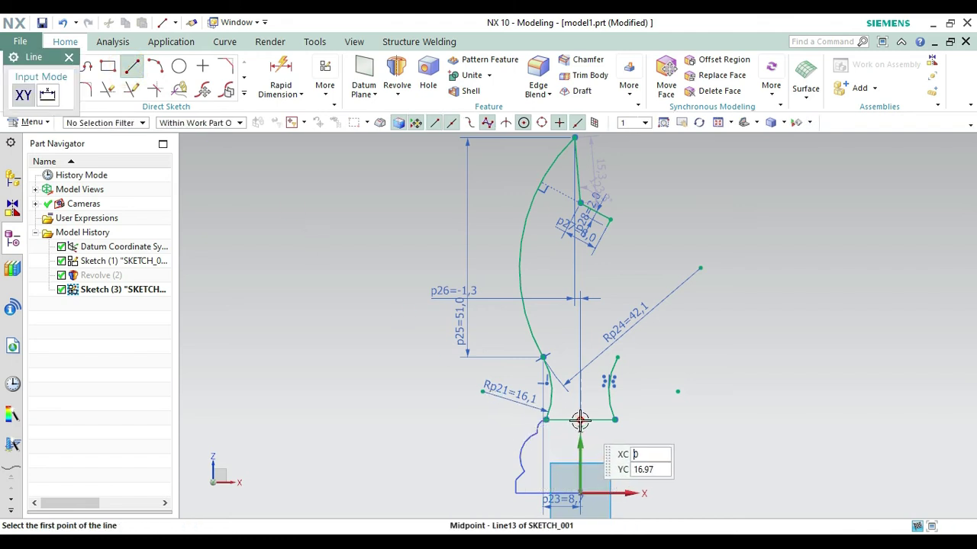
{"action": "left_click", "coordinate": [580, 420]}
{"action": "type", "text": "24"}
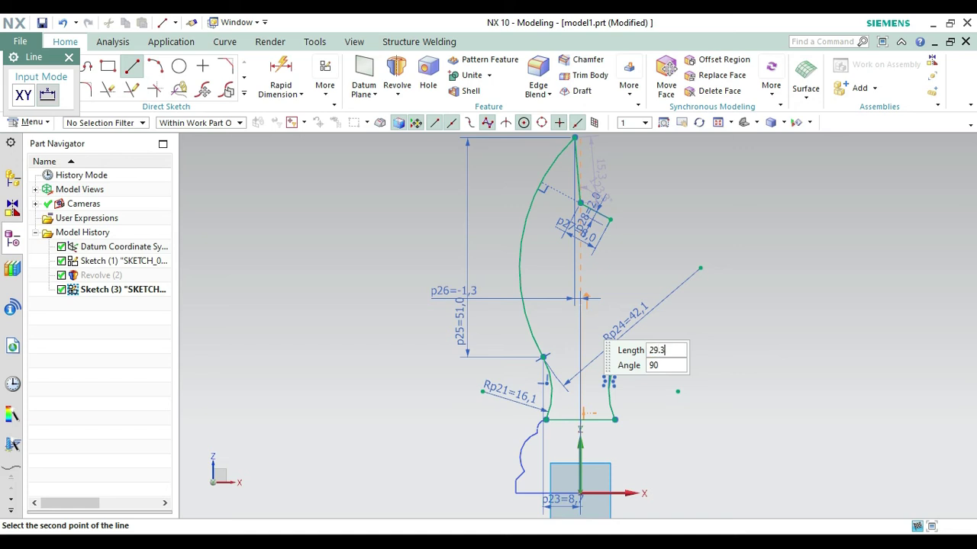
{"action": "left_click", "coordinate": [580, 315]}
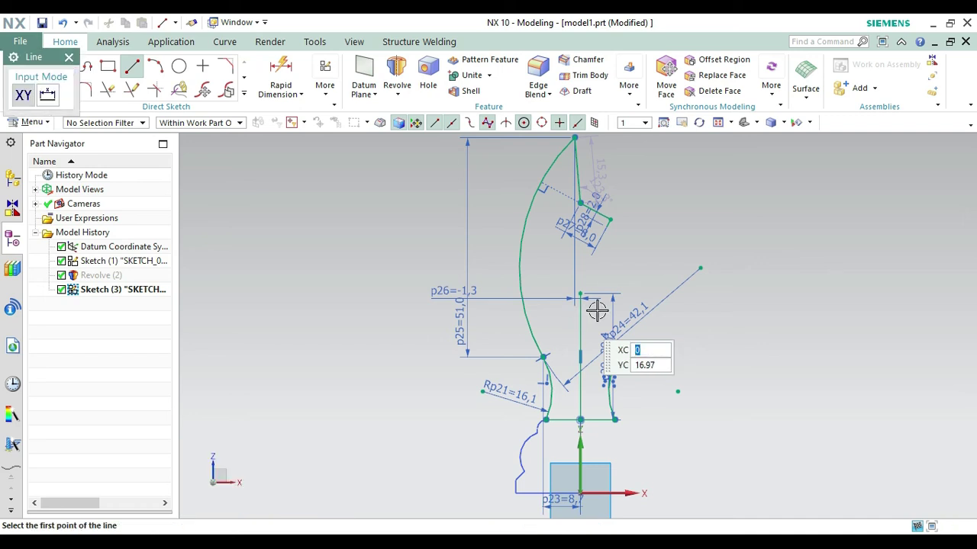
{"action": "key", "text": "Escape"}
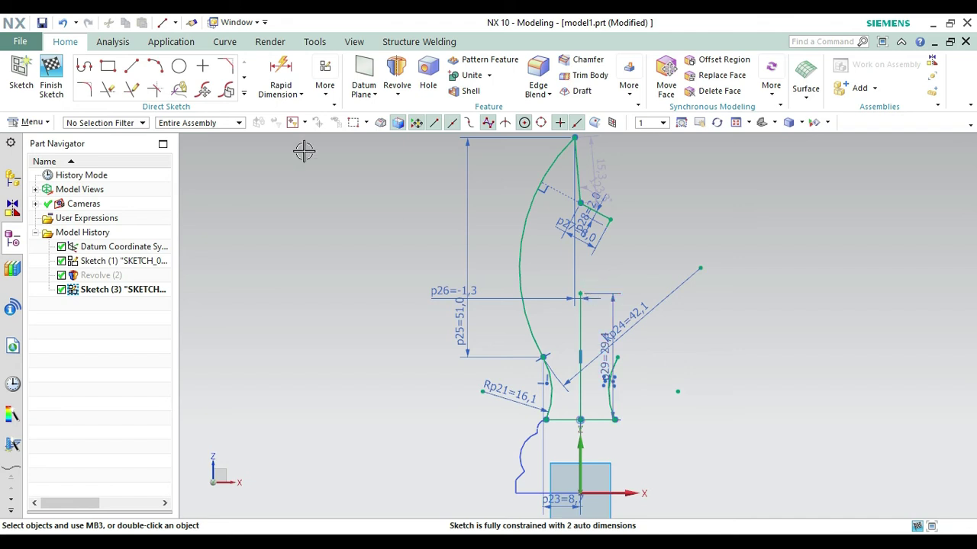
Step: Draw a three-point arc bulging outward from the vertical line's upper end to the mirrored arc's upper endpoint
{"action": "left_click", "coordinate": [155, 67]}
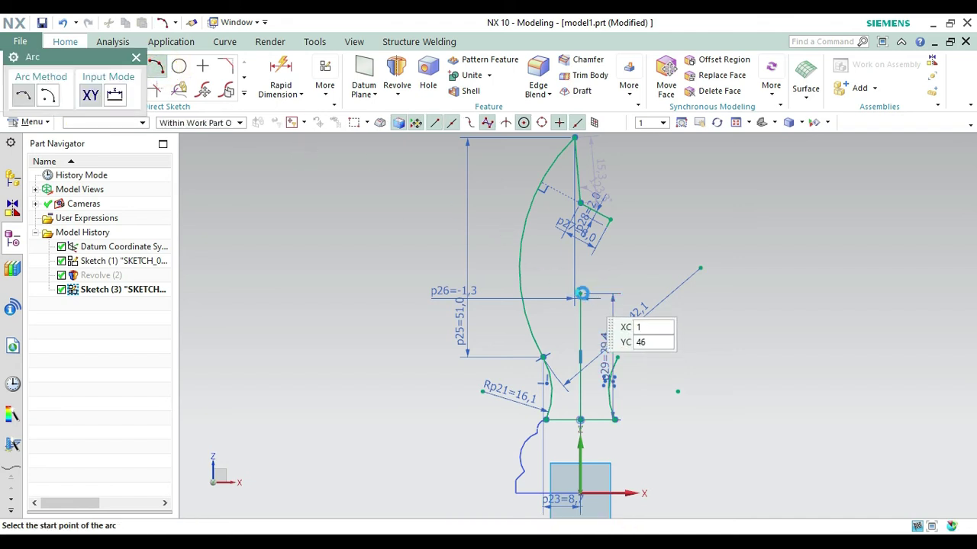
{"action": "left_click", "coordinate": [579, 295]}
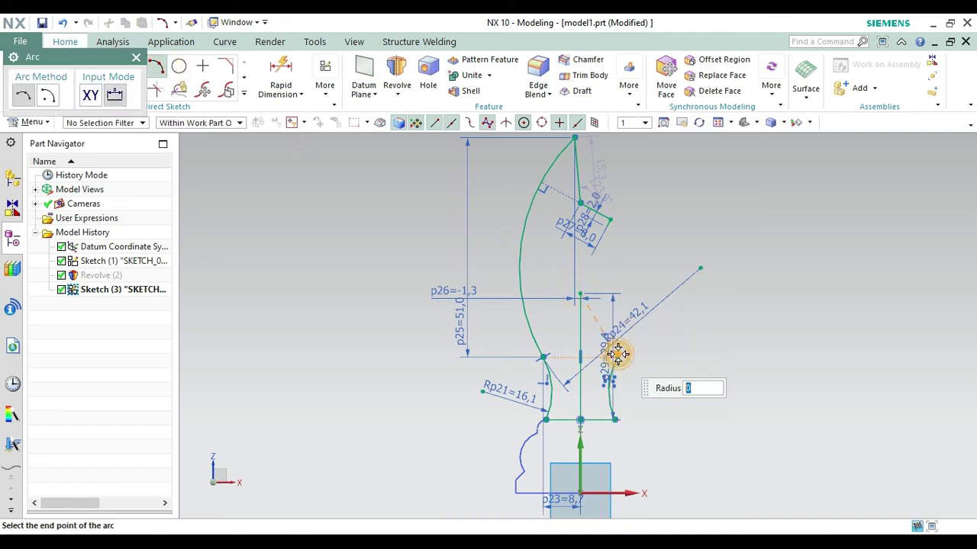
{"action": "left_click", "coordinate": [618, 354]}
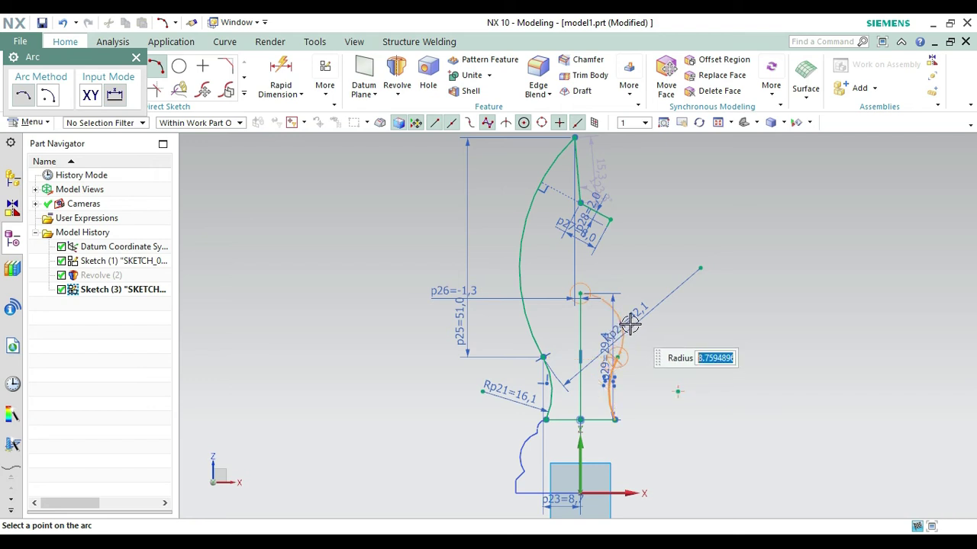
{"action": "left_click", "coordinate": [630, 324]}
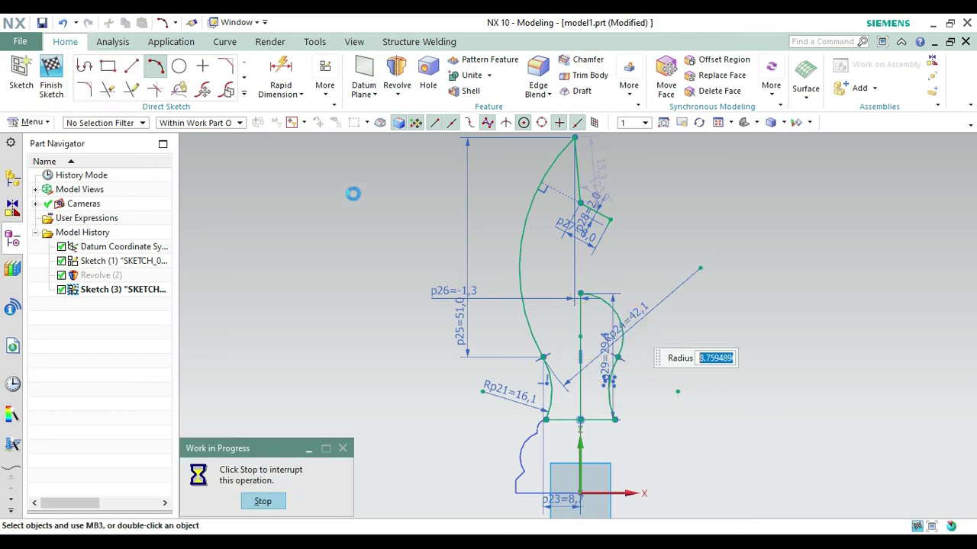
{"action": "left_click", "coordinate": [137, 57]}
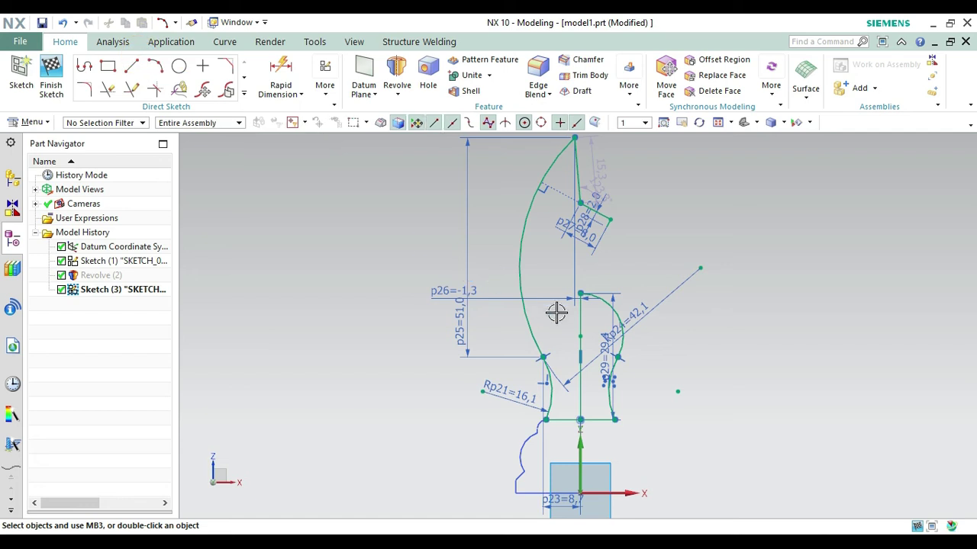
Step: Convert the vertical line on the Z axis to a reference line
{"action": "left_click", "coordinate": [579, 313]}
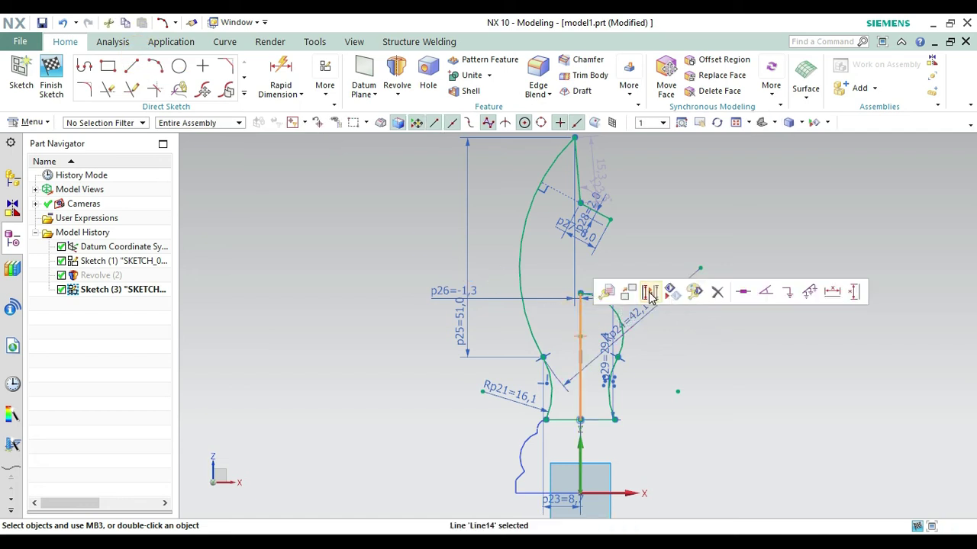
{"action": "left_click", "coordinate": [649, 294]}
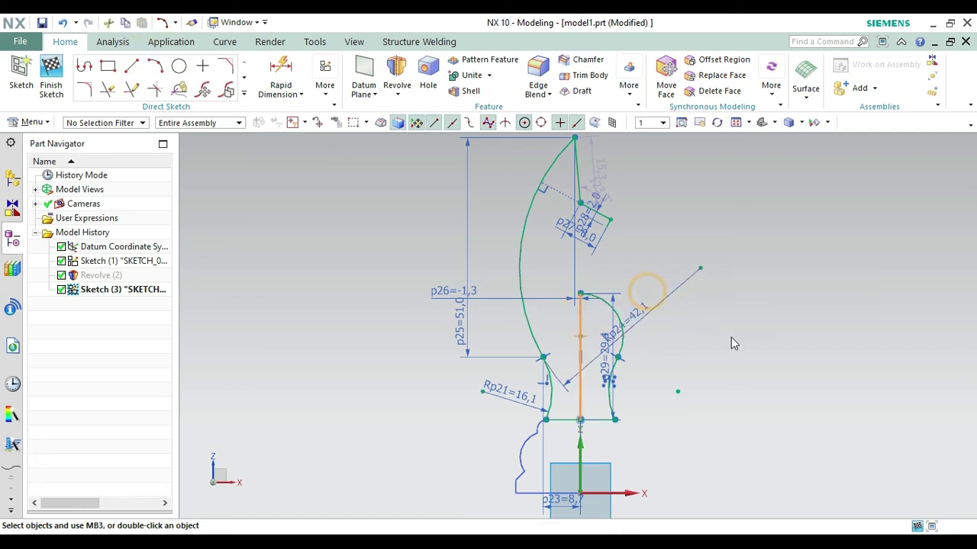
Step: Draw an 18 mm line at 331.7° from the free end of the 2 mm step line, parallel to the 8 mm line
{"action": "left_click", "coordinate": [90, 67]}
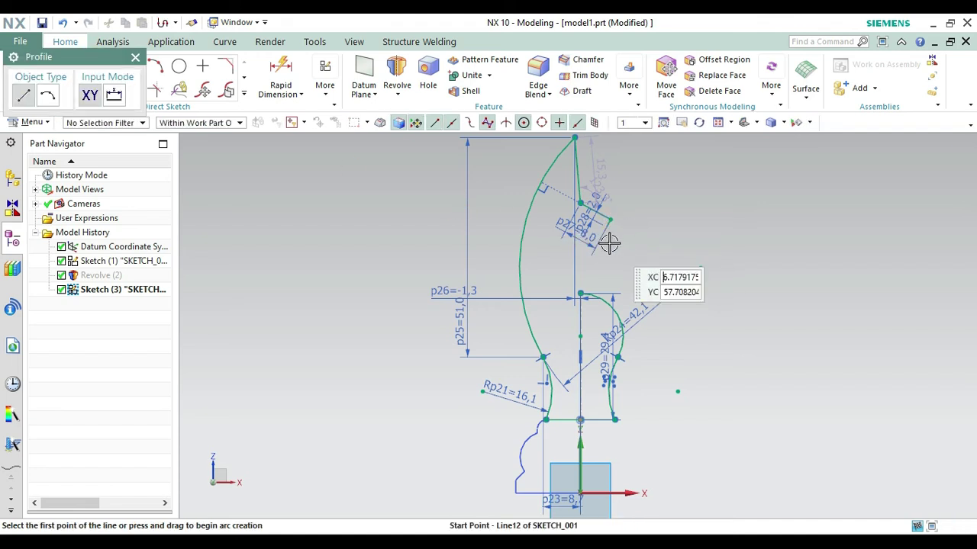
{"action": "left_click", "coordinate": [610, 221]}
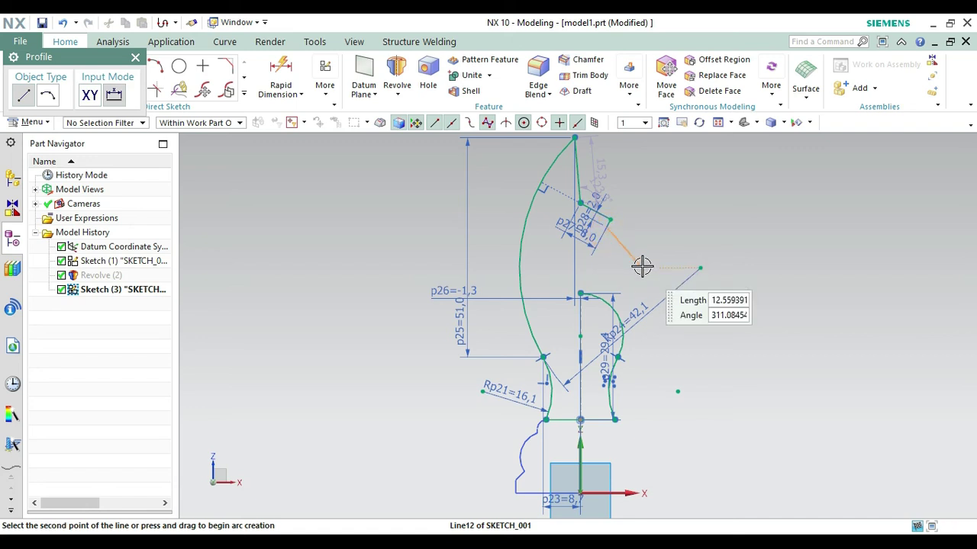
{"action": "type", "text": "18"}
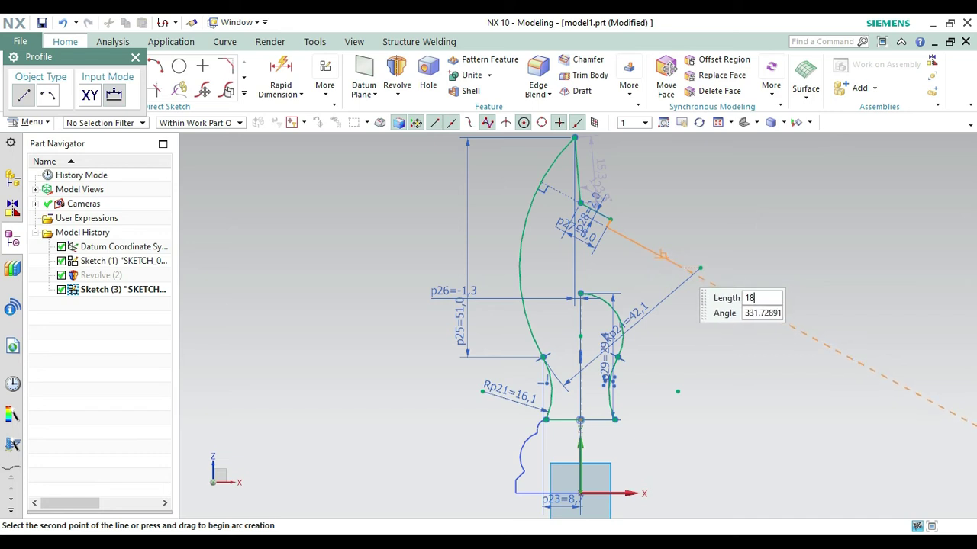
{"action": "key", "text": "Return"}
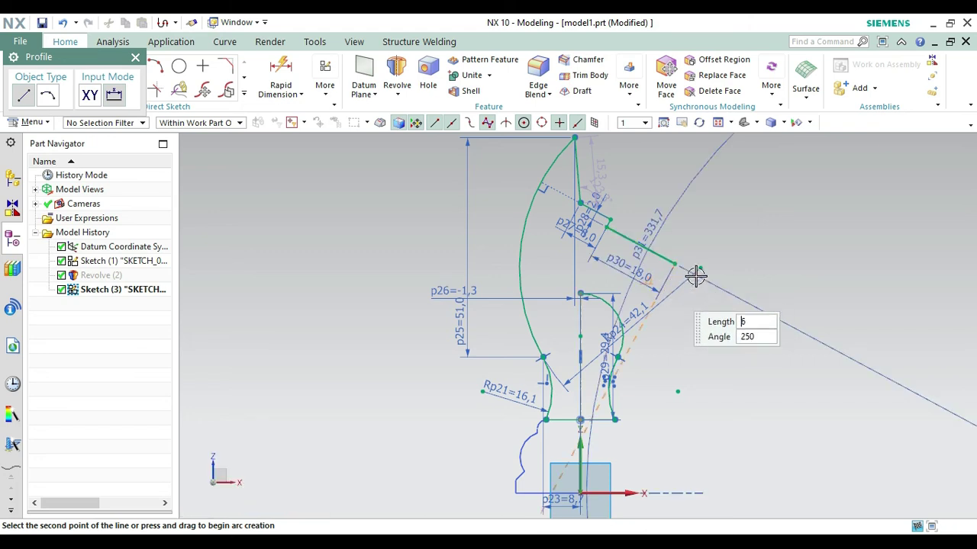
Step: Draw a perpendicular line about 5.2 mm long downward from the 18 mm line's end, and a line about 20 mm long back toward the Z axis
{"action": "left_click", "coordinate": [663, 122]}
{"action": "mouse_move", "coordinate": [495, 167]}
{"action": "left_mouse_down"}
{"action": "mouse_move", "coordinate": [547, 236]}
{"action": "mouse_move", "coordinate": [725, 344]}
{"action": "left_mouse_up"}
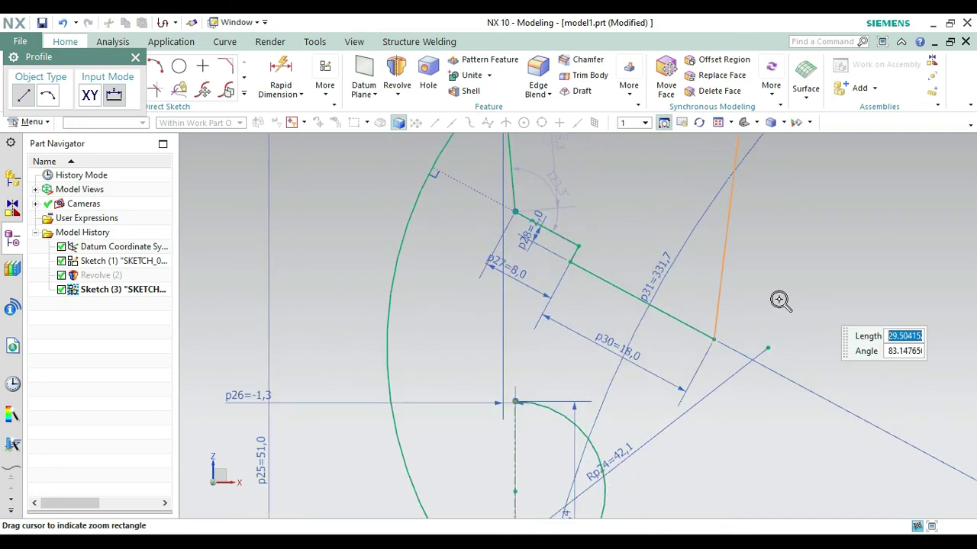
{"action": "key", "text": "Escape"}
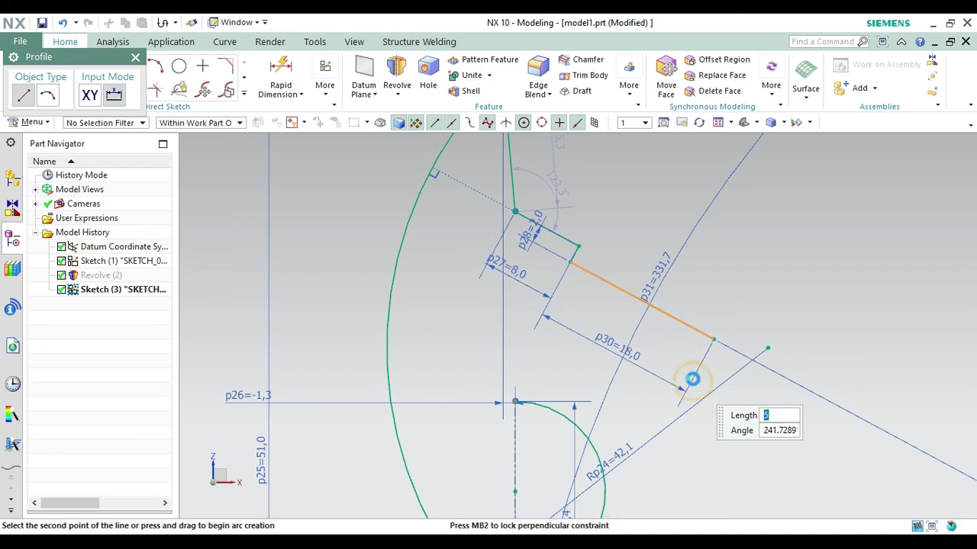
{"action": "left_click", "coordinate": [691, 381]}
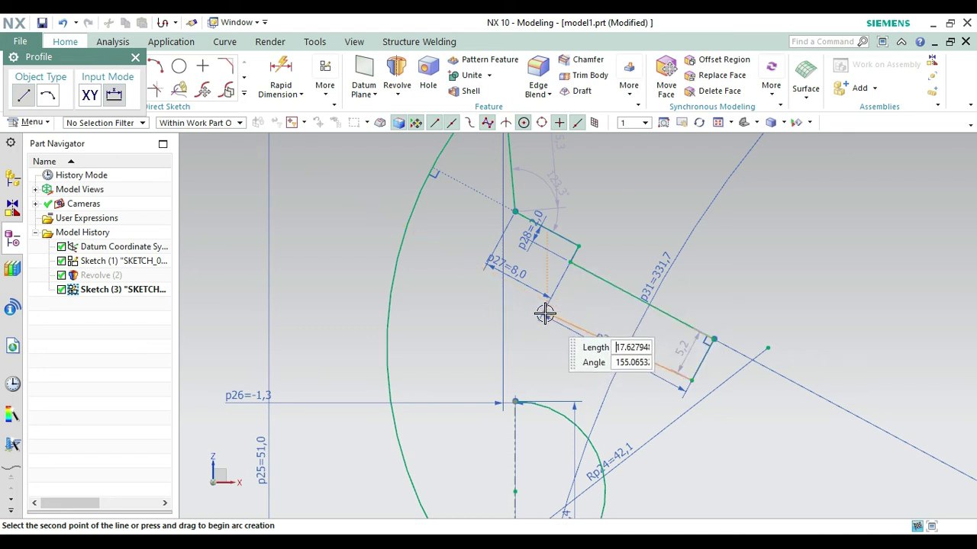
{"action": "left_click", "coordinate": [510, 338]}
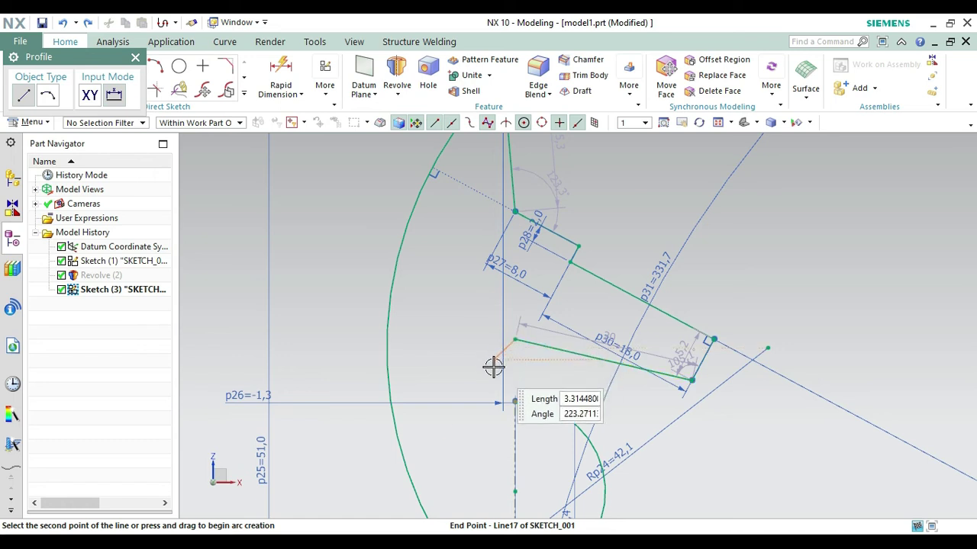
Step: Close the profile with a slanted line about 2.3 mm long and a line to the reference line's upper end, and finish the sketch
{"action": "type", "text": "4"}
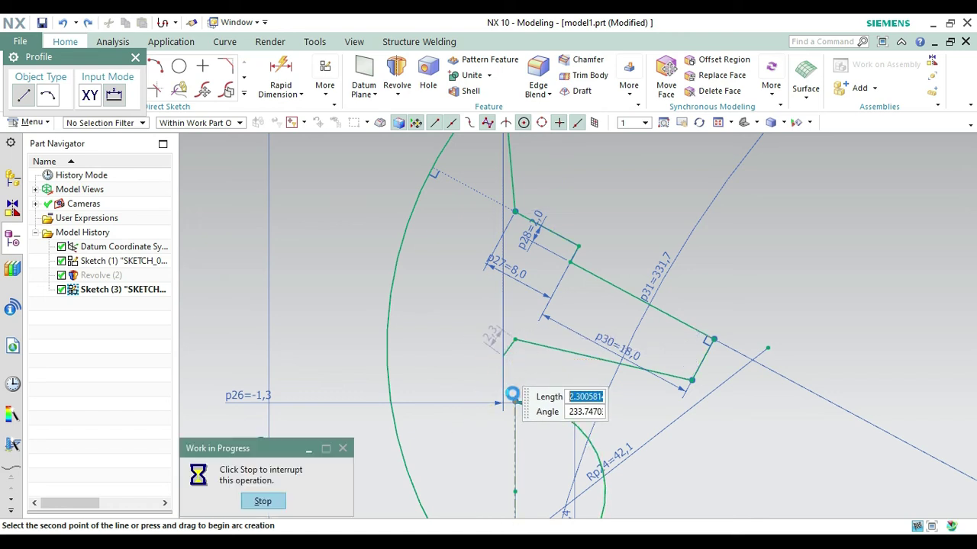
{"action": "left_click", "coordinate": [518, 403]}
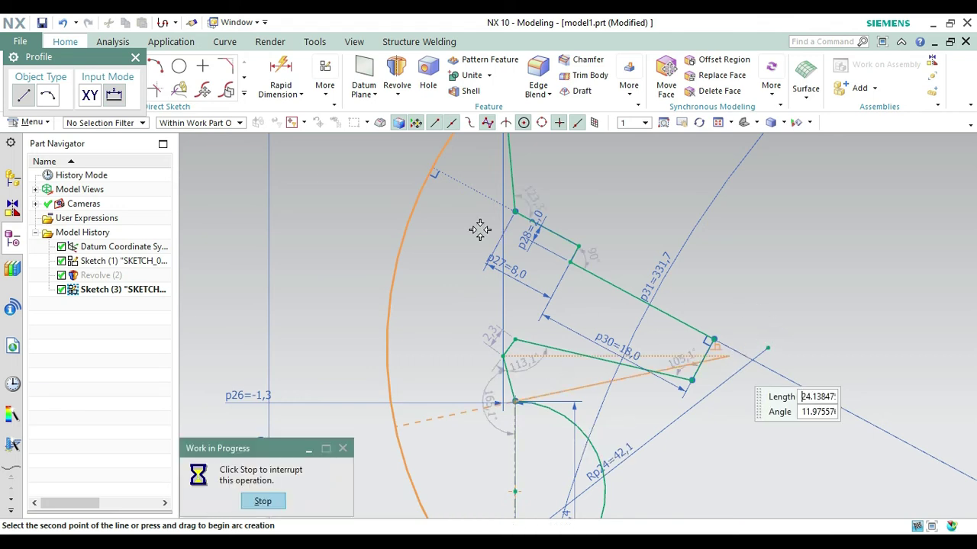
{"action": "key", "text": "Escape"}
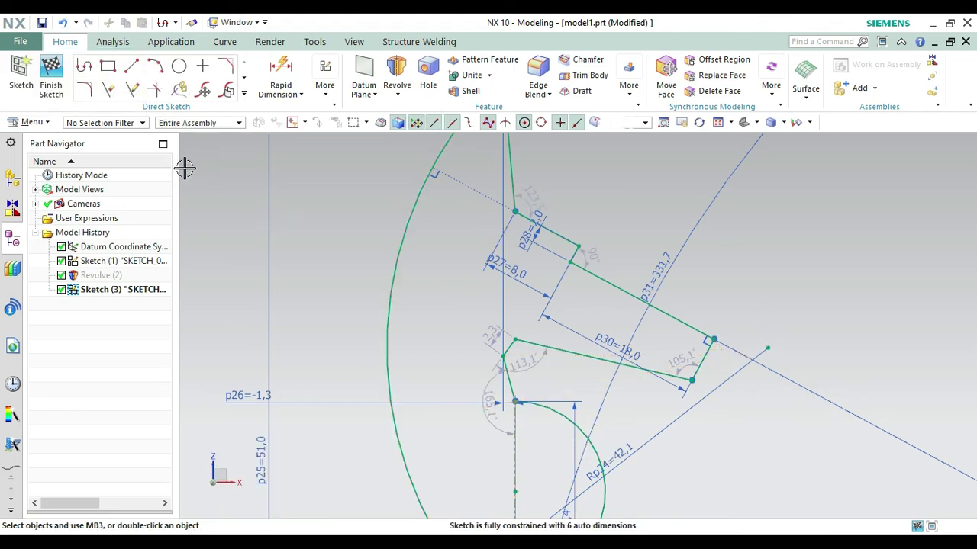
{"action": "left_click", "coordinate": [51, 79]}
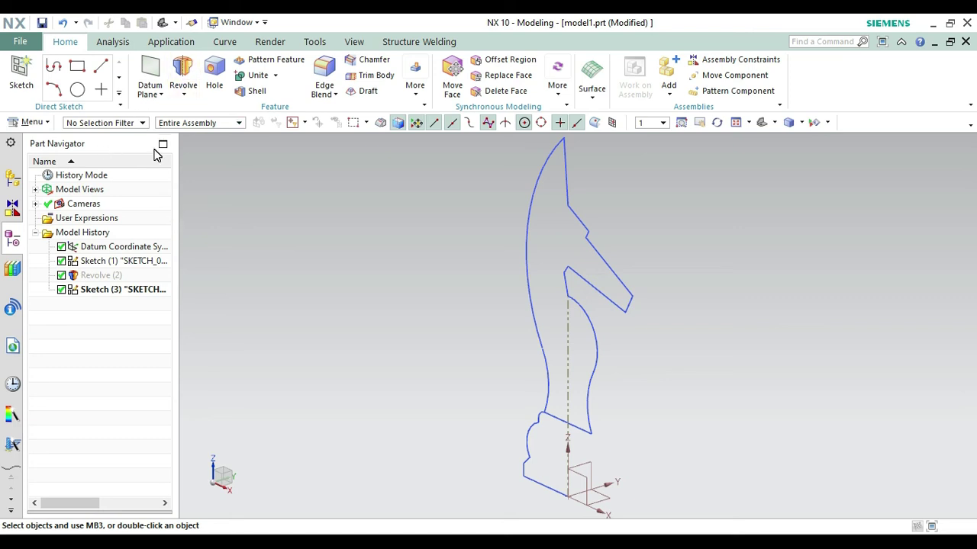
Step: Unsuppress the revolved base feature
{"action": "left_click", "coordinate": [100, 275]}
{"action": "right_click", "coordinate": [100, 277]}
{"action": "left_click", "coordinate": [127, 186]}
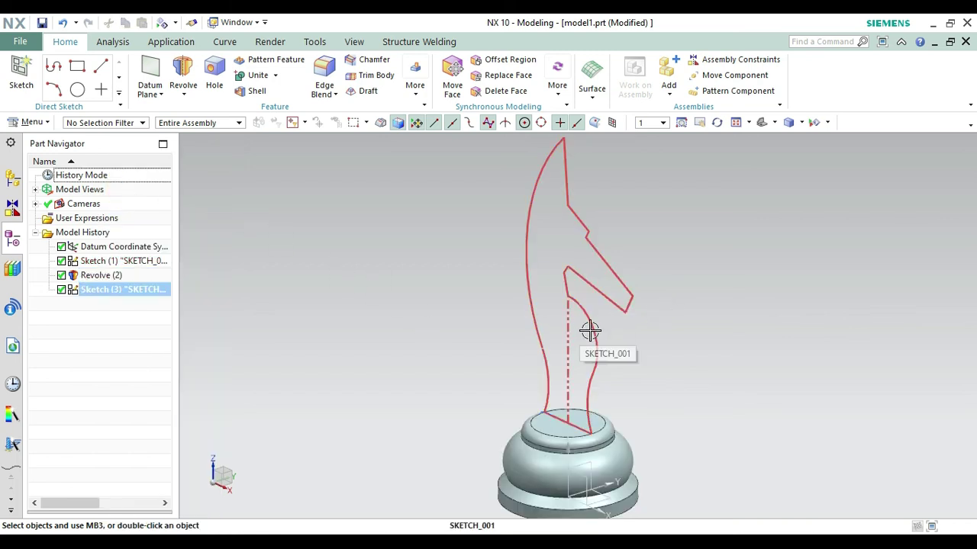
Step: Set up an extrusion of the closed upper profile with a symmetric distance of 8 mm
{"action": "left_click", "coordinate": [183, 94]}
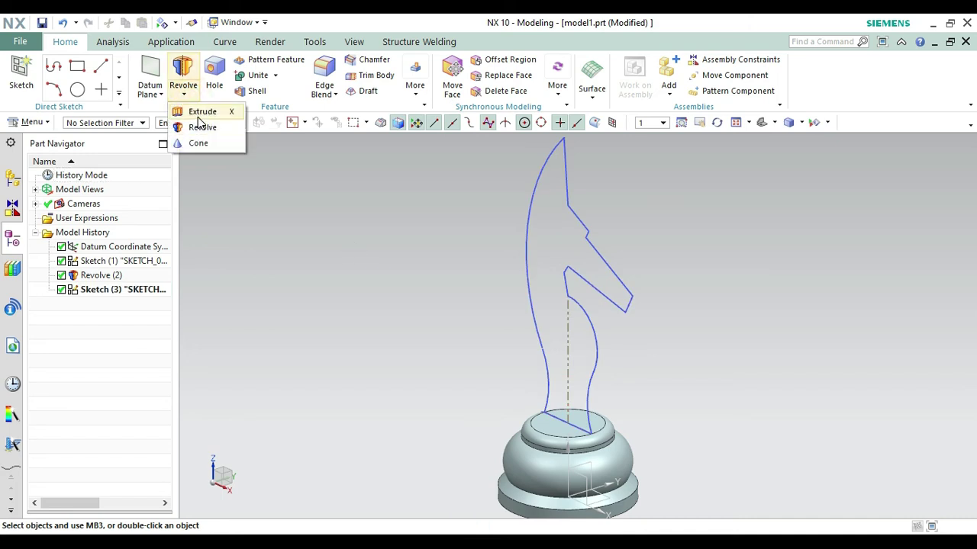
{"action": "left_click", "coordinate": [201, 125]}
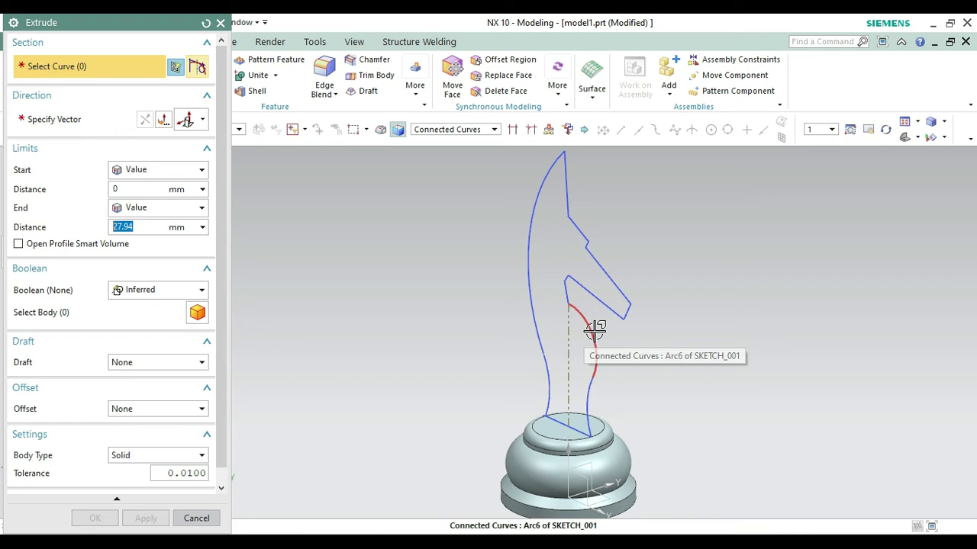
{"action": "left_click", "coordinate": [591, 347]}
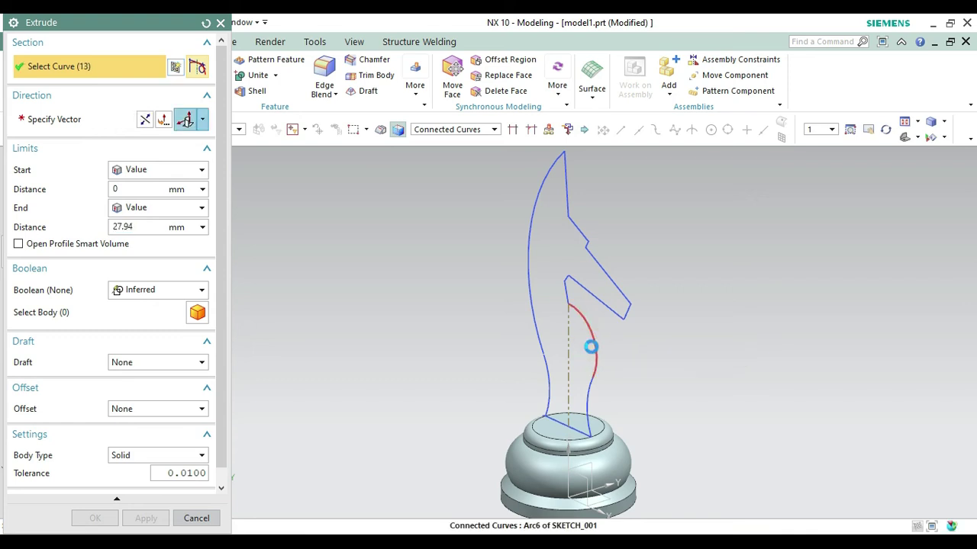
{"action": "left_click", "coordinate": [560, 373]}
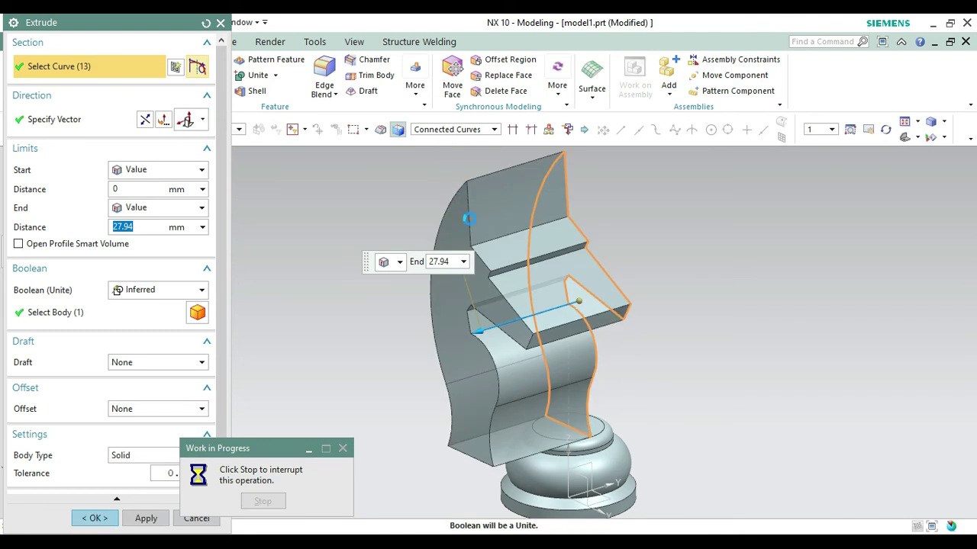
{"action": "left_click", "coordinate": [147, 172]}
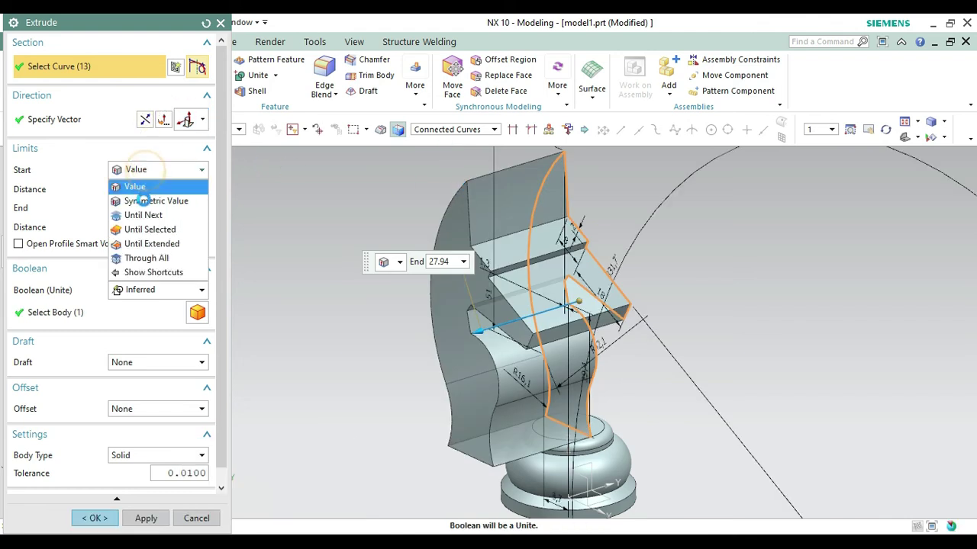
{"action": "left_click", "coordinate": [142, 199]}
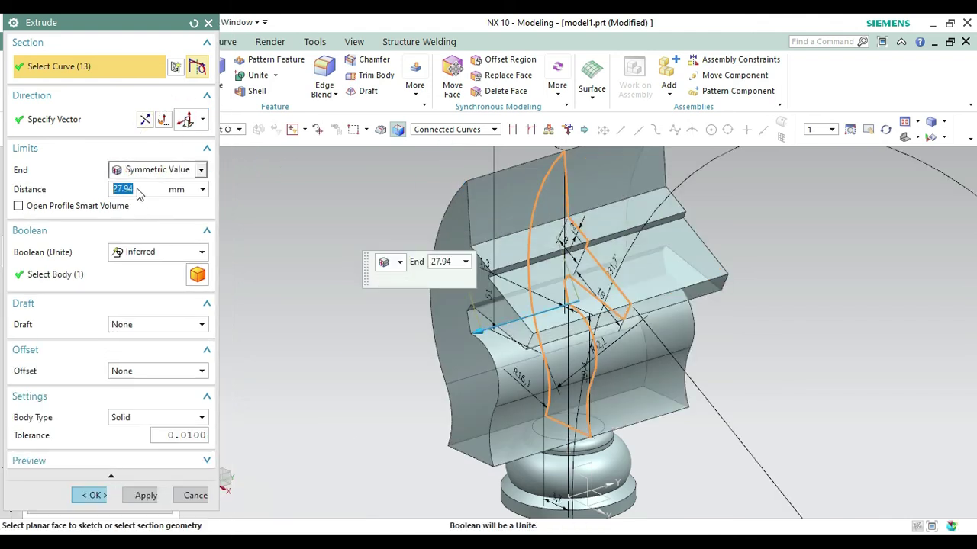
{"action": "left_click", "coordinate": [132, 189]}
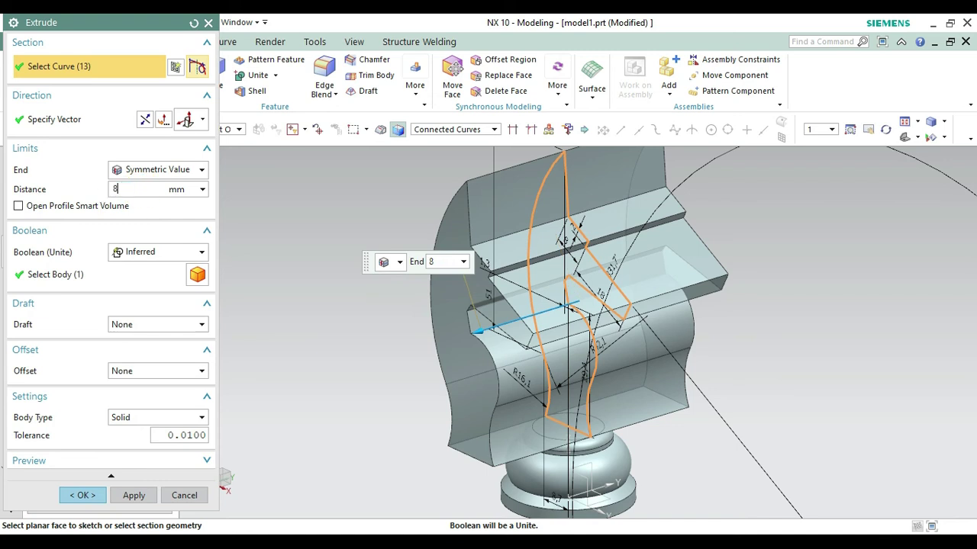
{"action": "type", "text": "8"}
{"action": "key", "text": "Return"}
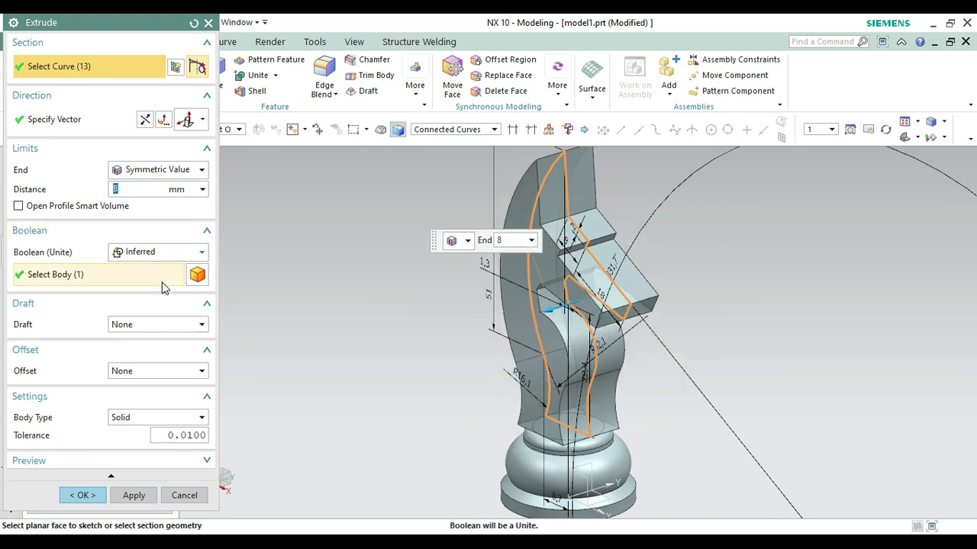
Step: Create the extrusion united with the revolved base and without draft, and edit its symmetric distance to 4 mm
{"action": "left_click", "coordinate": [131, 324]}
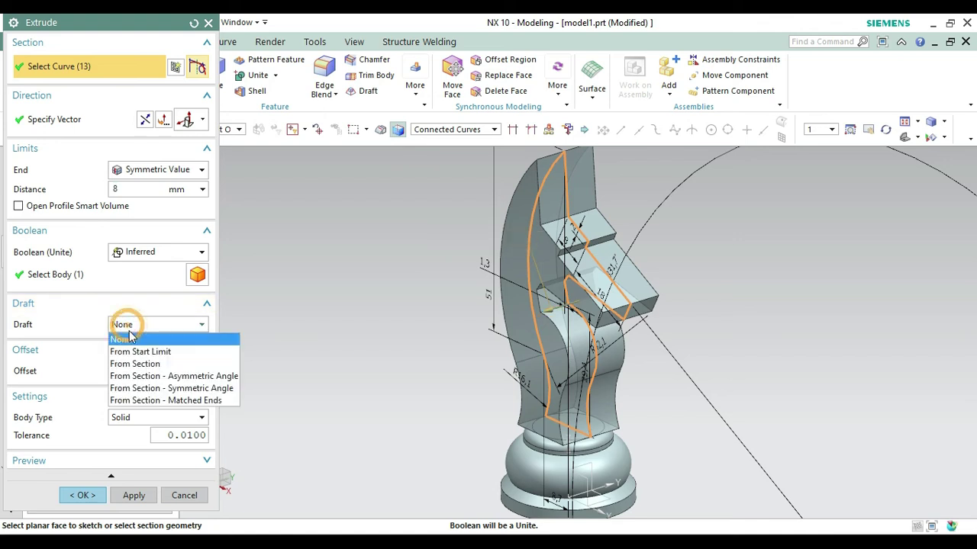
{"action": "left_click", "coordinate": [145, 321]}
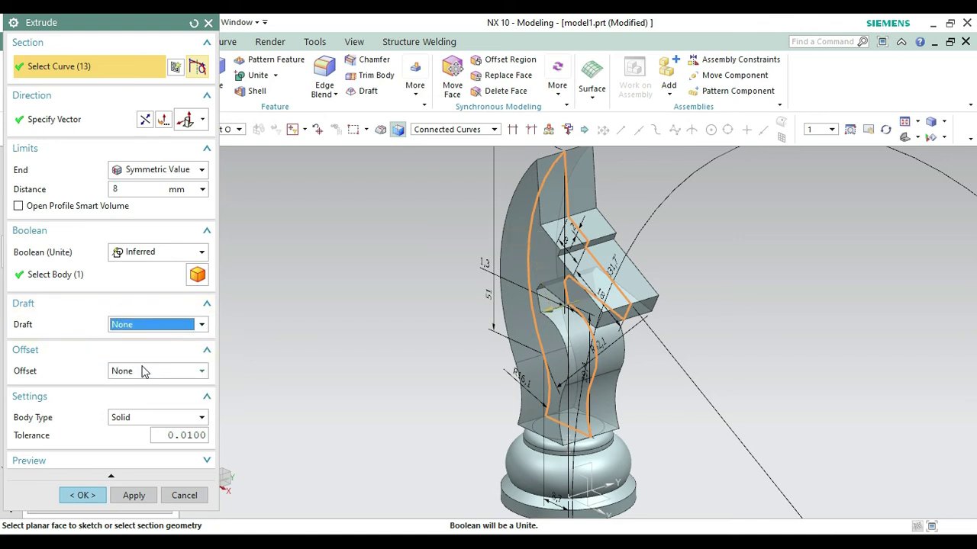
{"action": "left_click", "coordinate": [142, 255]}
{"action": "left_click", "coordinate": [138, 284]}
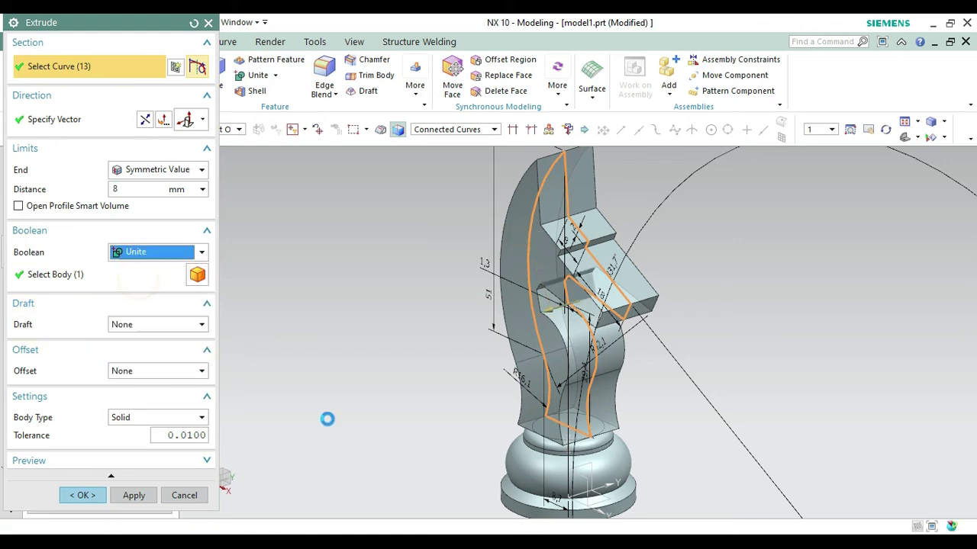
{"action": "left_click", "coordinate": [72, 497]}
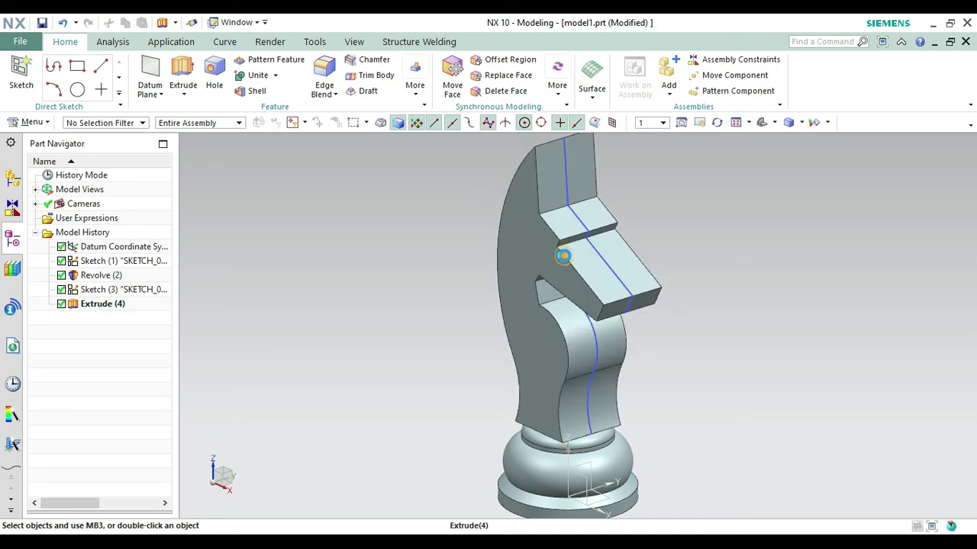
{"action": "double_click", "coordinate": [564, 257]}
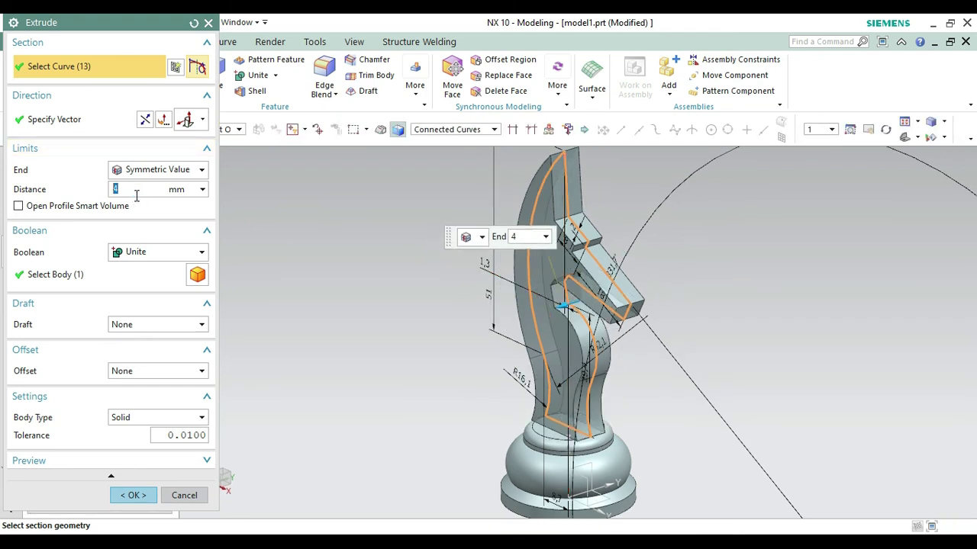
{"action": "left_click", "coordinate": [133, 495]}
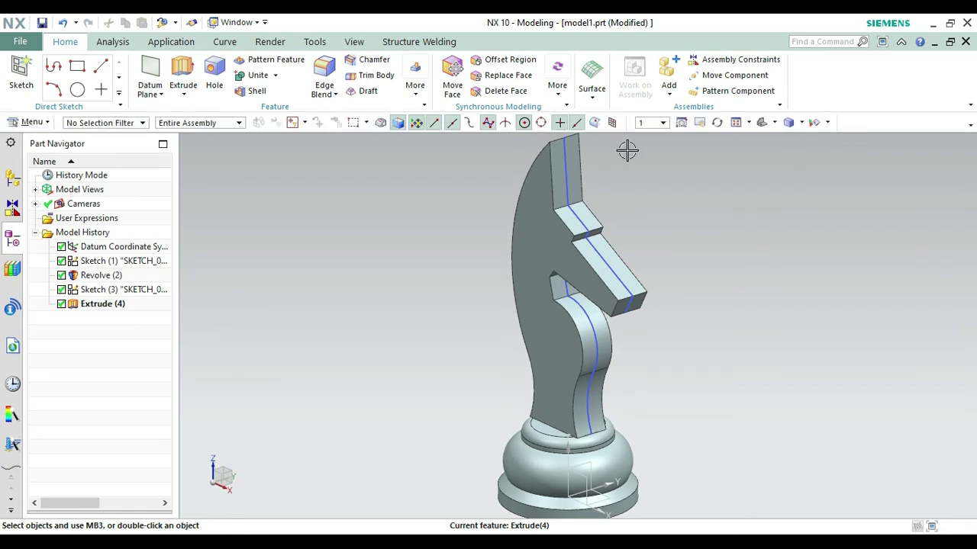
Step: Replace the extrusion's overhanging bottom face with the rounded upper face of the revolved base, using a 0 mm offset
{"action": "left_click", "coordinate": [717, 123]}
{"action": "left_click_drag", "start_coordinate": [724, 233], "coordinate": [670, 299]}
{"action": "left_click_drag", "start_coordinate": [682, 309], "coordinate": [725, 294]}
{"action": "left_click", "coordinate": [682, 123]}
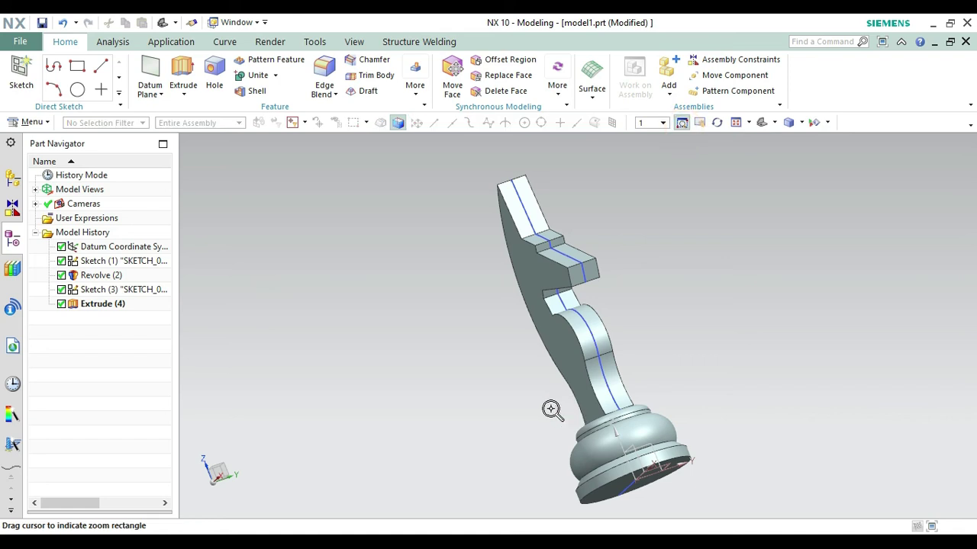
{"action": "left_click_drag", "start_coordinate": [530, 397], "coordinate": [707, 432]}
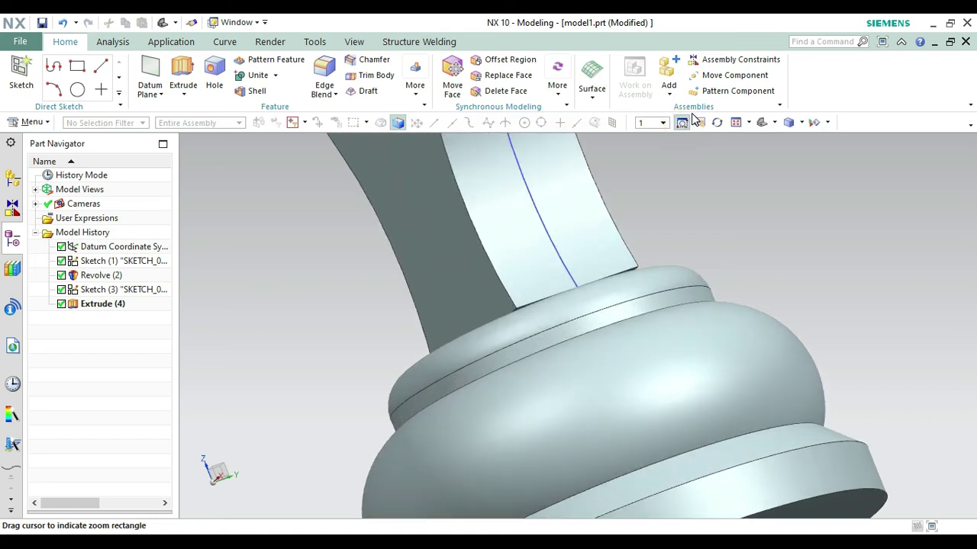
{"action": "left_click", "coordinate": [717, 123]}
{"action": "mouse_move", "coordinate": [787, 236]}
{"action": "left_mouse_down"}
{"action": "mouse_move", "coordinate": [789, 224]}
{"action": "mouse_move", "coordinate": [787, 232]}
{"action": "left_mouse_up"}
{"action": "key", "text": "Escape"}
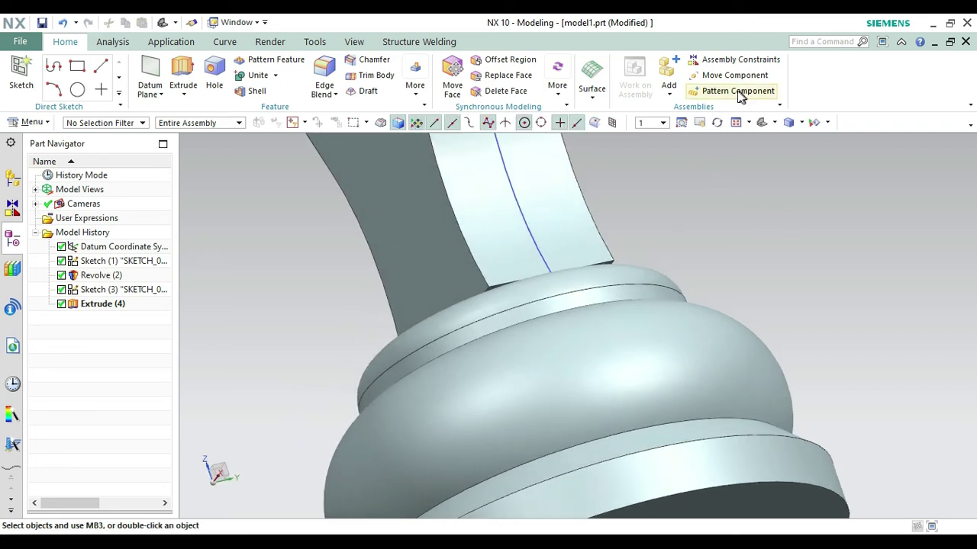
{"action": "left_click", "coordinate": [506, 74]}
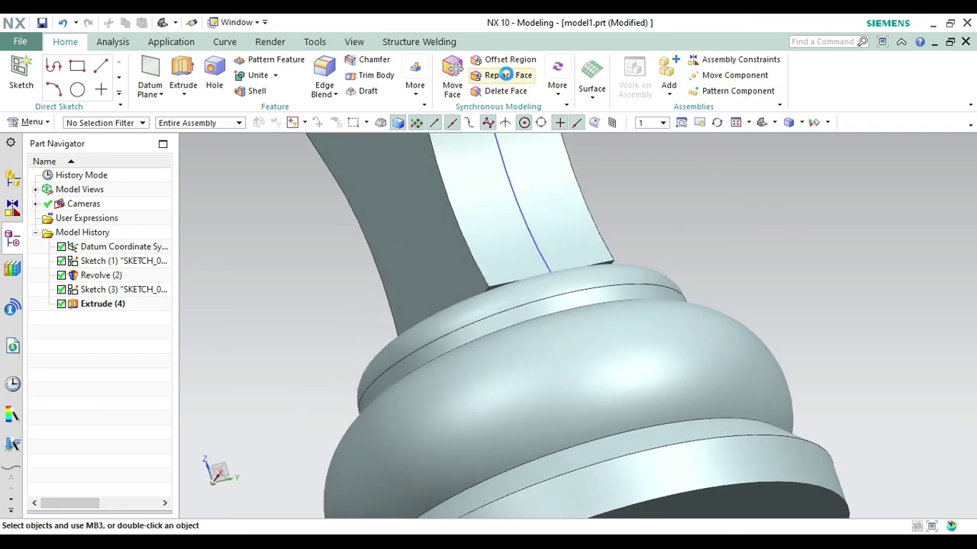
{"action": "left_click", "coordinate": [492, 286]}
{"action": "left_click", "coordinate": [60, 124]}
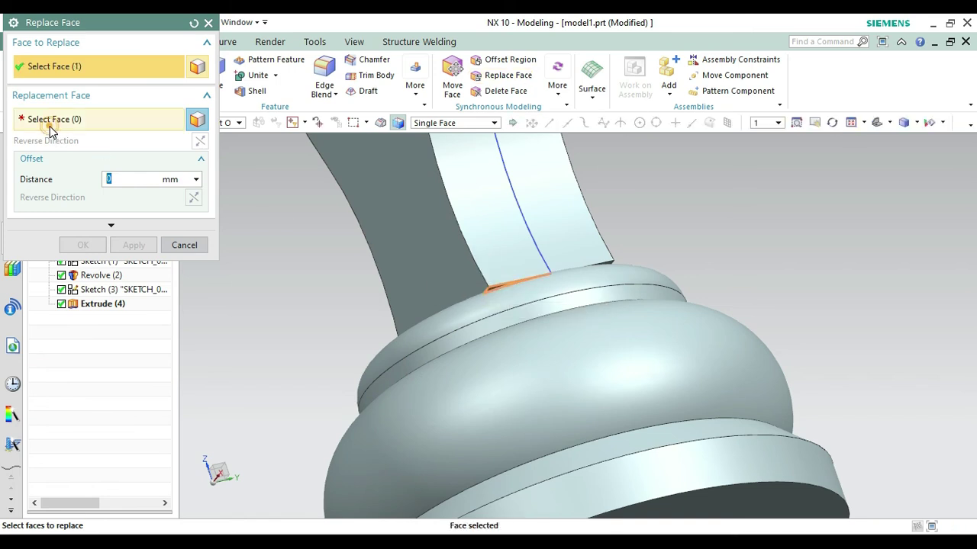
{"action": "left_click", "coordinate": [458, 306]}
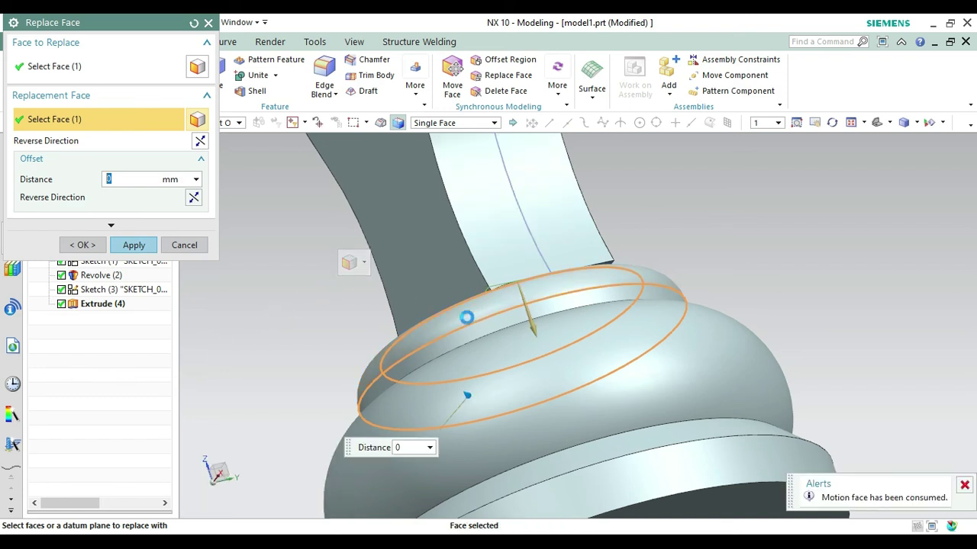
{"action": "left_click", "coordinate": [135, 246]}
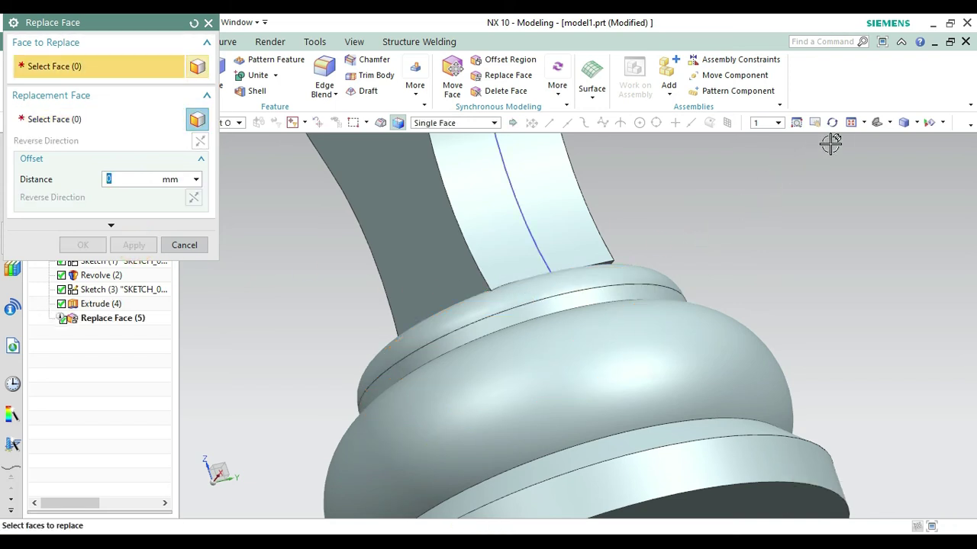
{"action": "left_click_drag", "start_coordinate": [773, 267], "coordinate": [732, 275]}
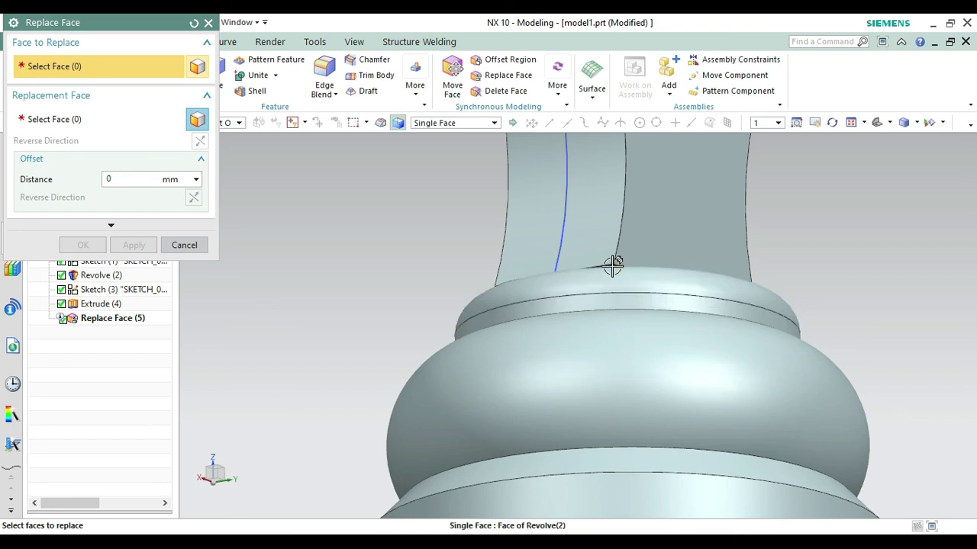
Step: Replace the extrusion's three remaining bottom faces with the revolved base's rounded upper face, using a 0 mm offset
{"action": "left_click", "coordinate": [742, 211]}
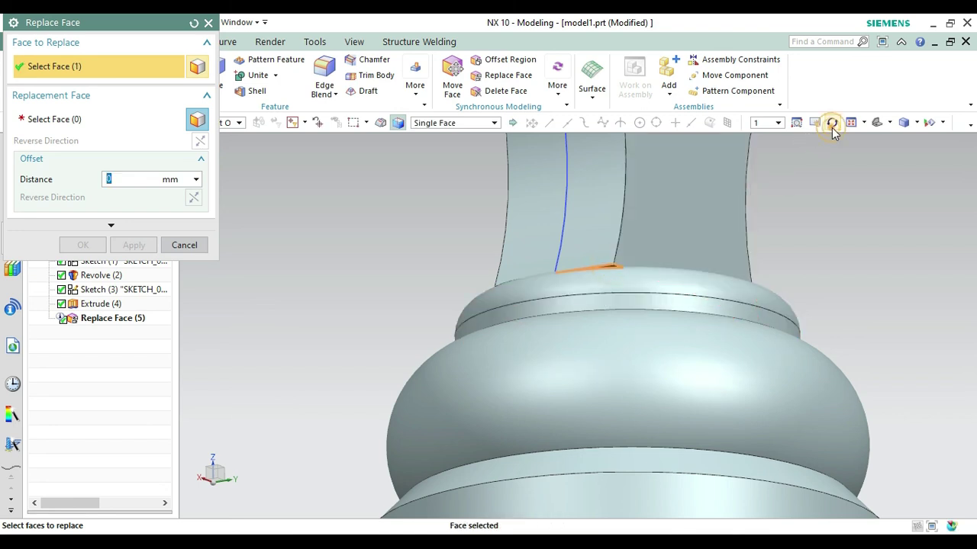
{"action": "left_click", "coordinate": [832, 122]}
{"action": "left_click_drag", "start_coordinate": [857, 206], "coordinate": [763, 194]}
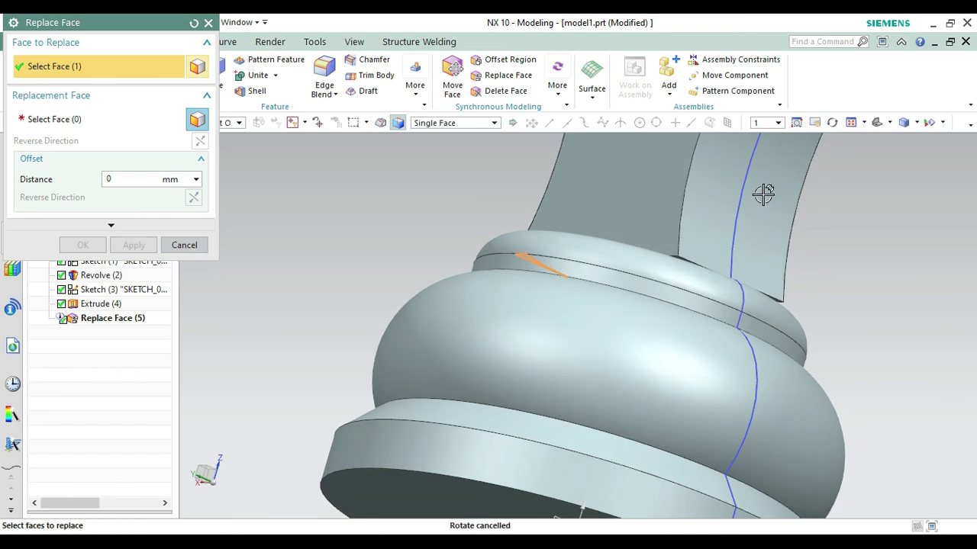
{"action": "left_click", "coordinate": [683, 257]}
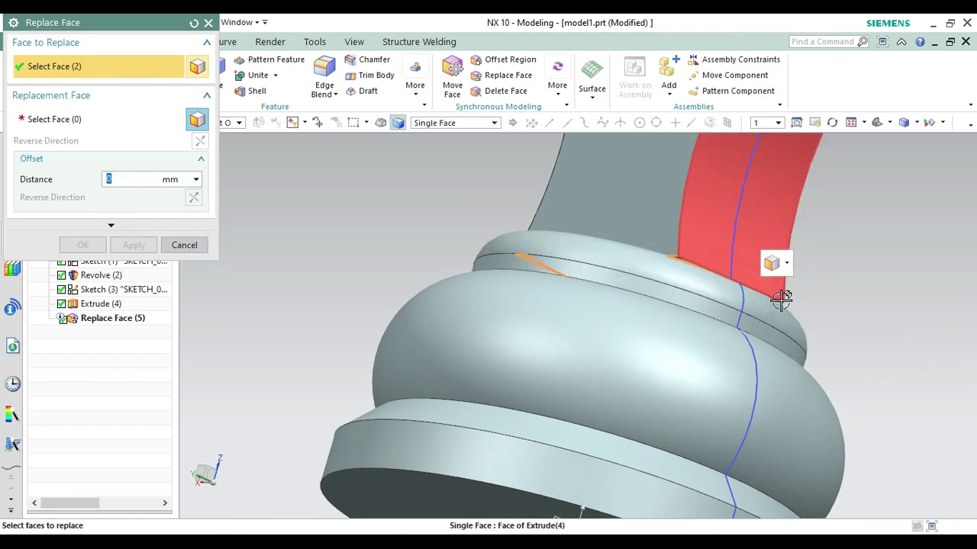
{"action": "left_click", "coordinate": [780, 300]}
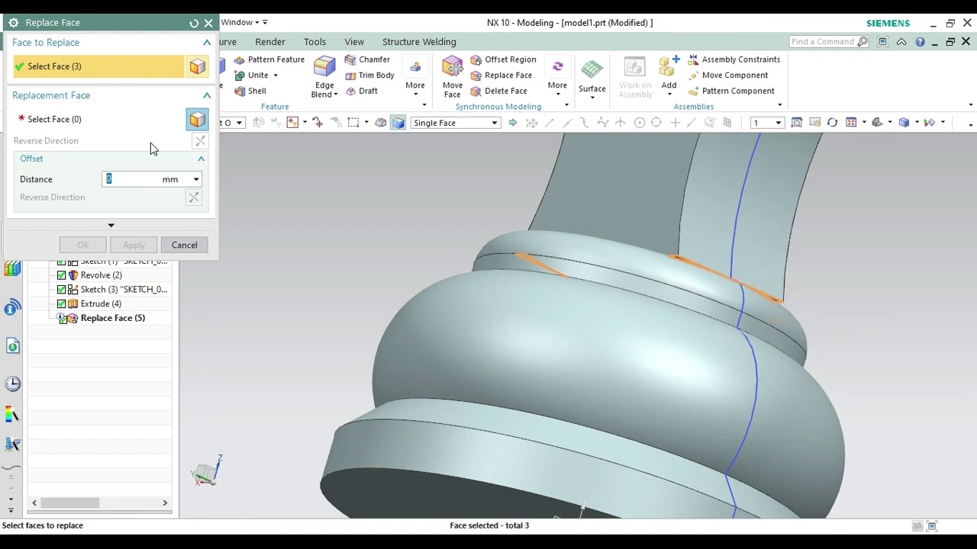
{"action": "left_click", "coordinate": [95, 120]}
{"action": "left_click", "coordinate": [593, 243]}
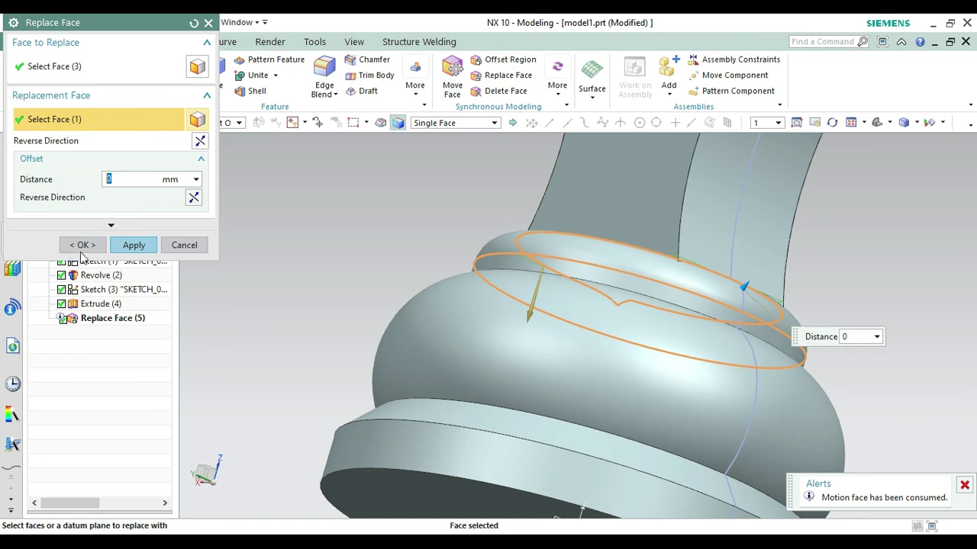
{"action": "left_click", "coordinate": [90, 247]}
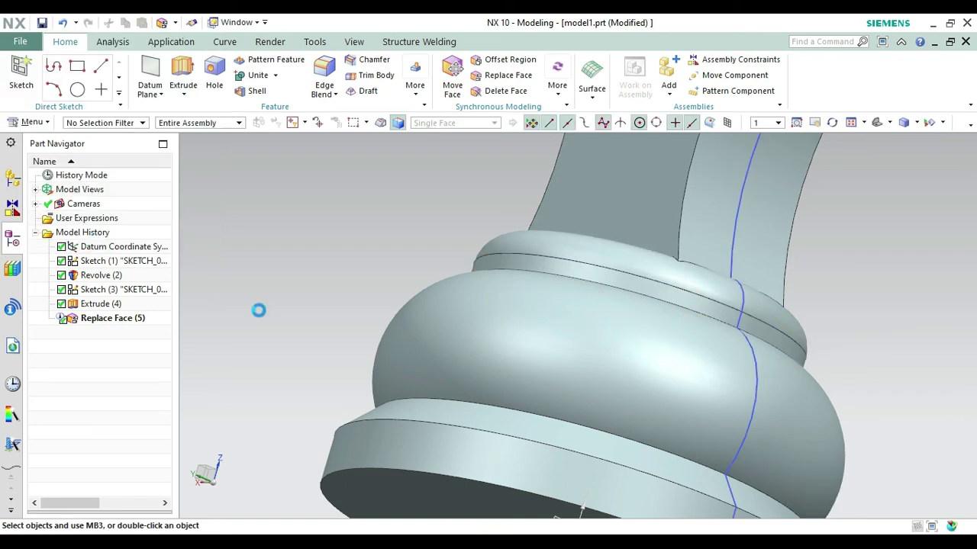
Step: Hide the horse-head profile sketch that runs along the middle of the extruded body
{"action": "key", "text": "Home"}
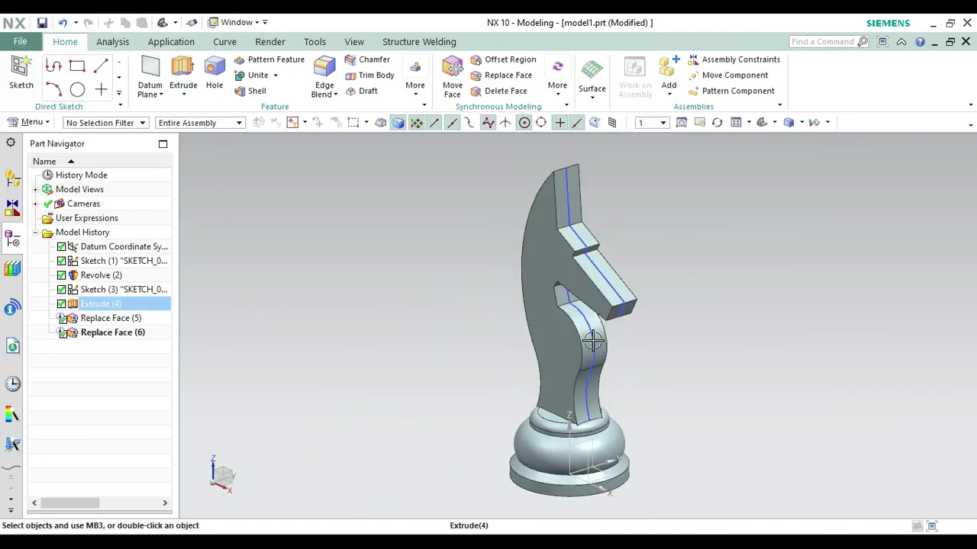
{"action": "left_click", "coordinate": [592, 346]}
{"action": "key", "text": "ctrl+b"}
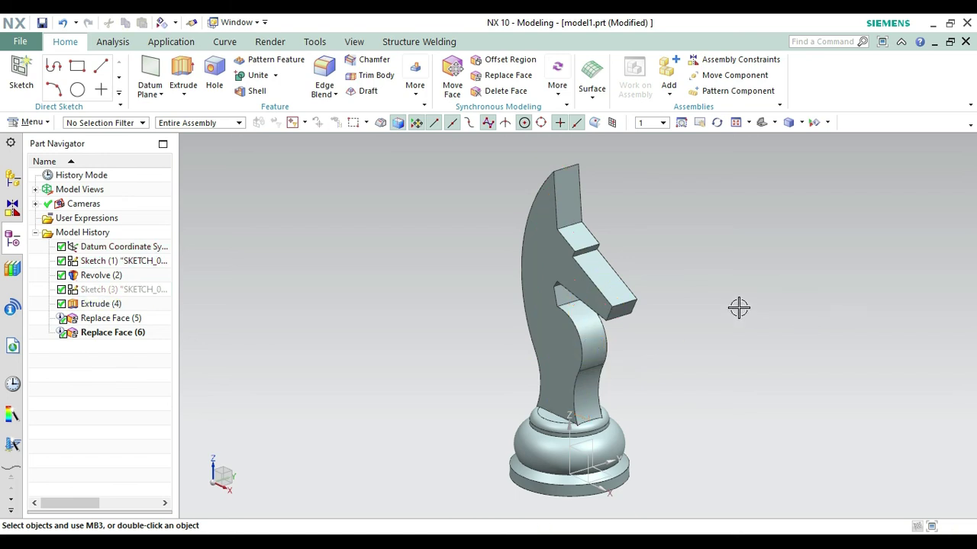
Step: Preview the knight in True Shading and return to the standard shaded display
{"action": "left_click", "coordinate": [270, 41]}
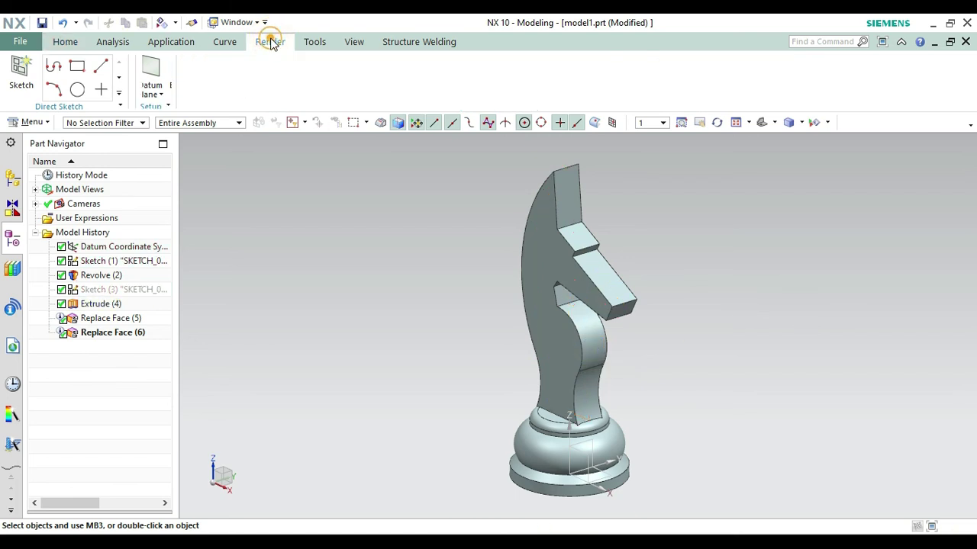
{"action": "left_click", "coordinate": [25, 77]}
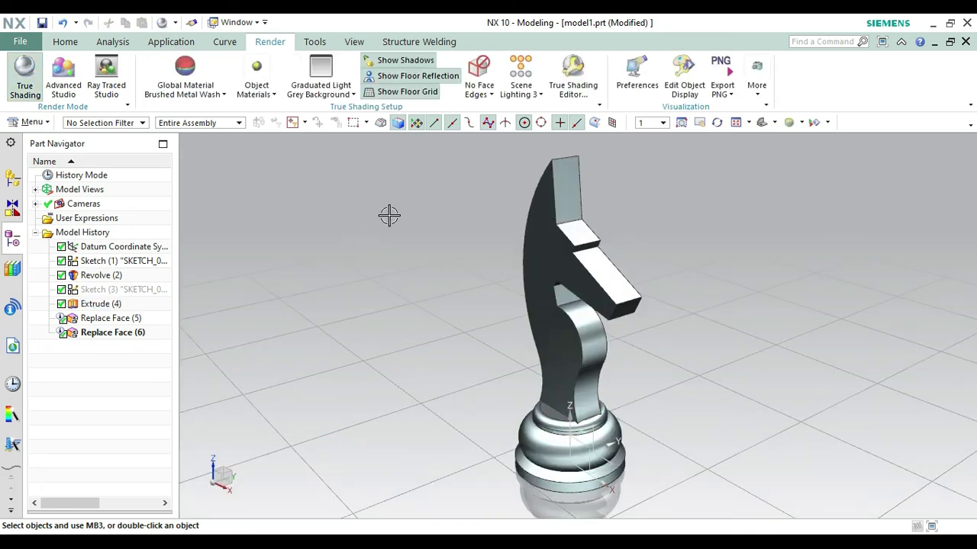
{"action": "left_click", "coordinate": [25, 82]}
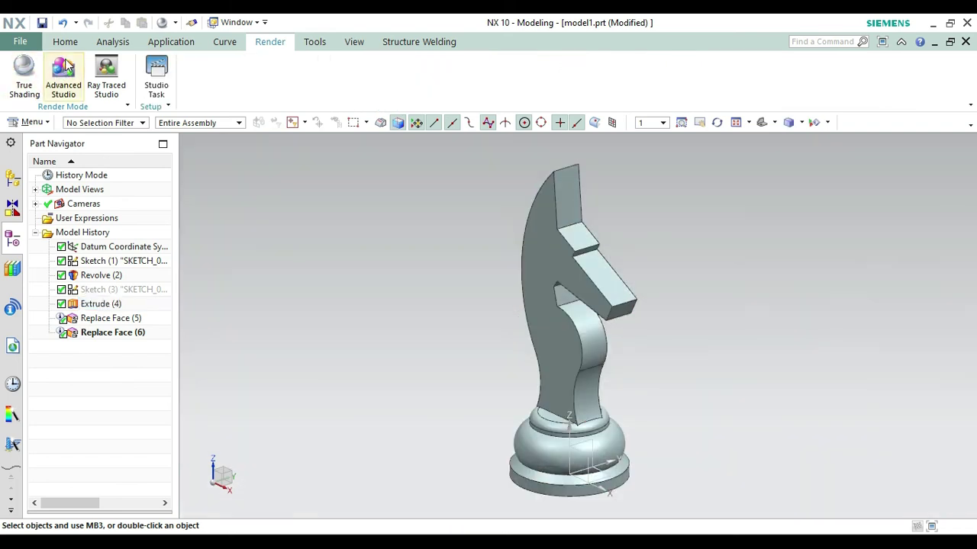
Step: Set up a circular G1 (Tangent) edge blend of radius 1 mm on both long curved edges of the horse's back
{"action": "left_click", "coordinate": [65, 41]}
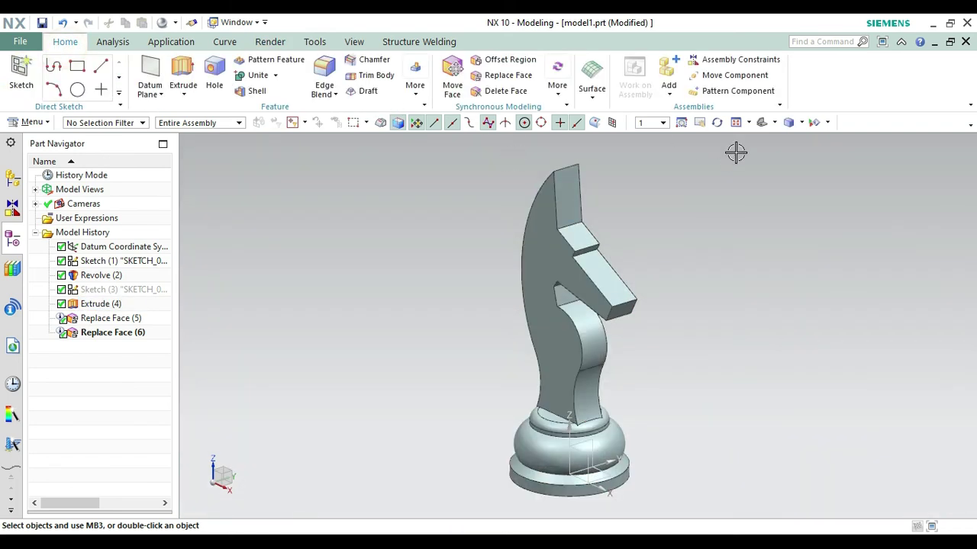
{"action": "left_click", "coordinate": [718, 125]}
{"action": "left_click_drag", "start_coordinate": [704, 218], "coordinate": [786, 218]}
{"action": "key", "text": "Escape"}
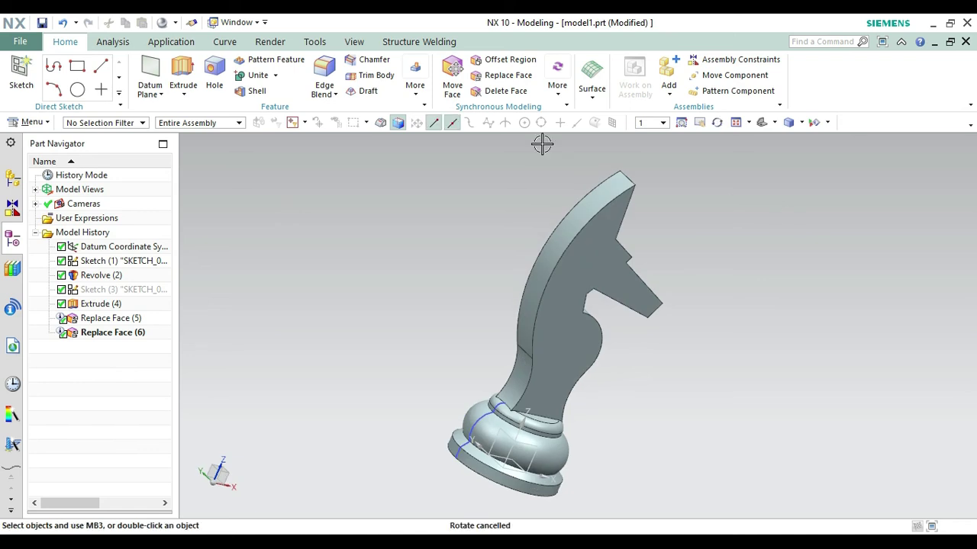
{"action": "left_click", "coordinate": [334, 71]}
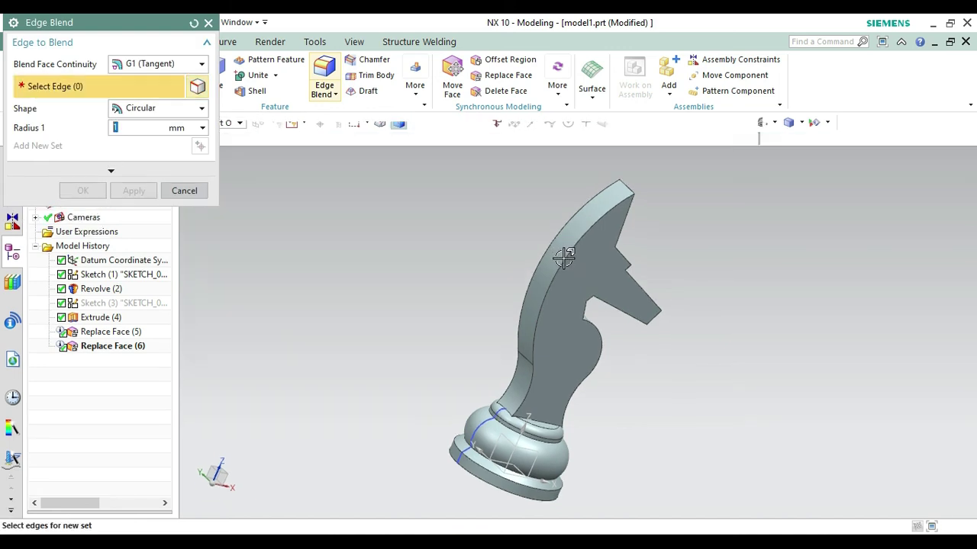
{"action": "left_click", "coordinate": [563, 258]}
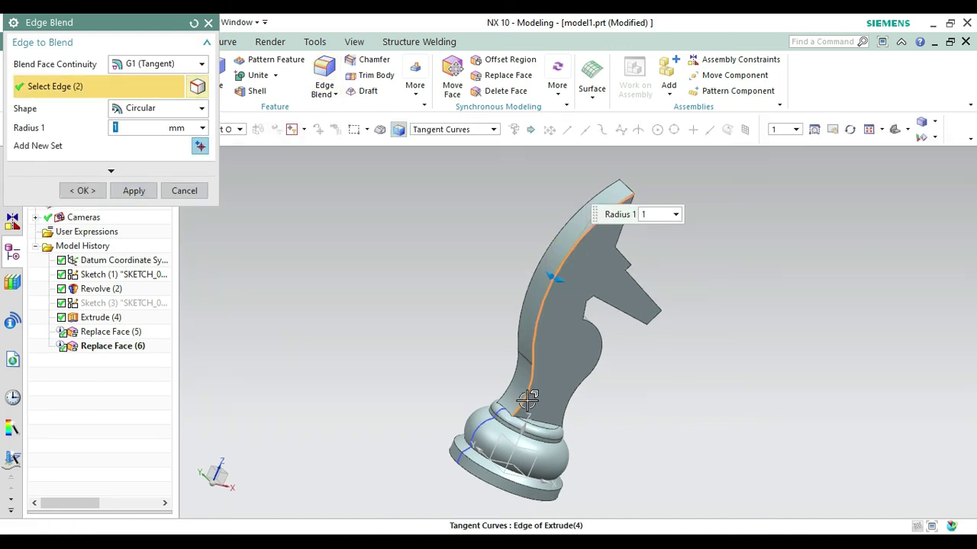
{"action": "left_click", "coordinate": [525, 278]}
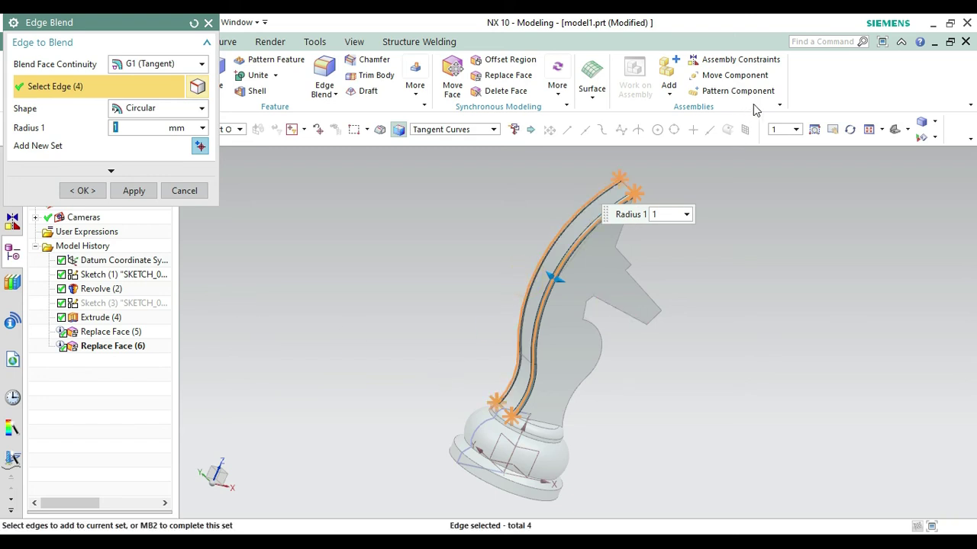
Step: Add the edges around the ear tip, down the ear's front and around the forehead step to the blend
{"action": "left_click", "coordinate": [849, 130]}
{"action": "left_click_drag", "start_coordinate": [751, 237], "coordinate": [726, 252]}
{"action": "key", "text": "Escape"}
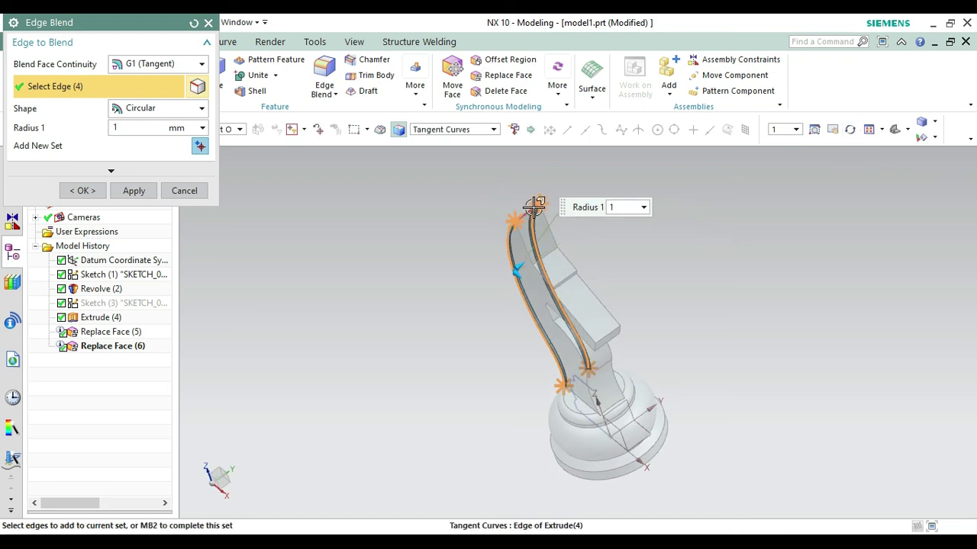
{"action": "left_click", "coordinate": [534, 206]}
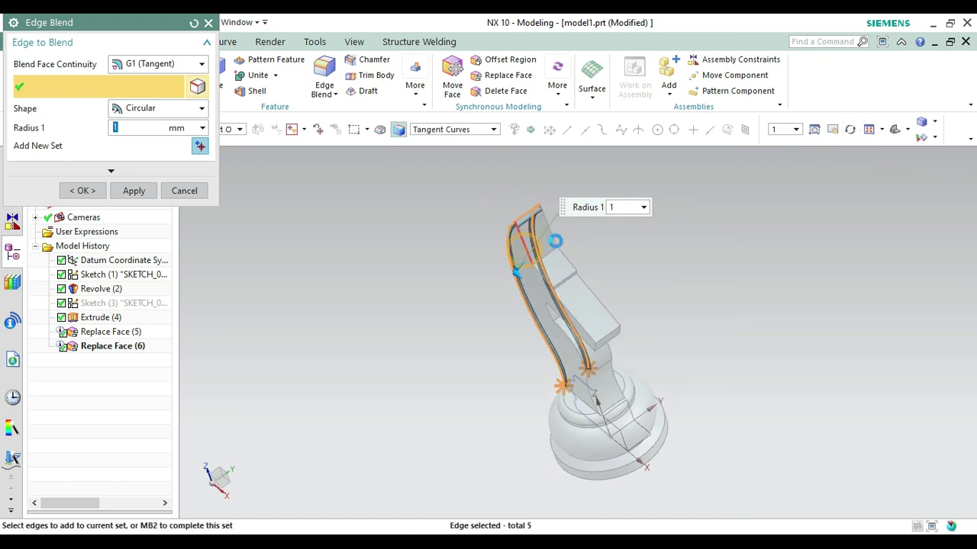
{"action": "left_click", "coordinate": [553, 227]}
{"action": "left_click", "coordinate": [548, 271]}
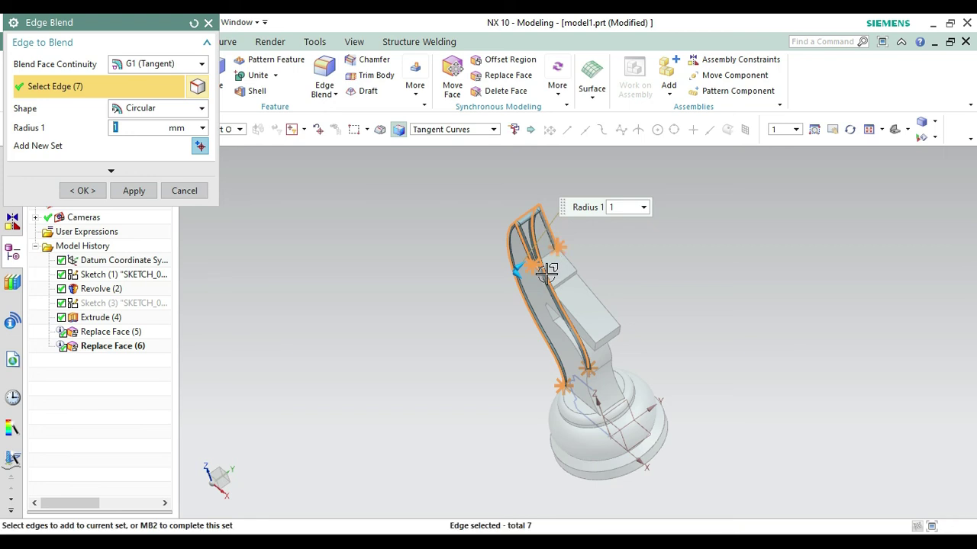
{"action": "left_click", "coordinate": [564, 275]}
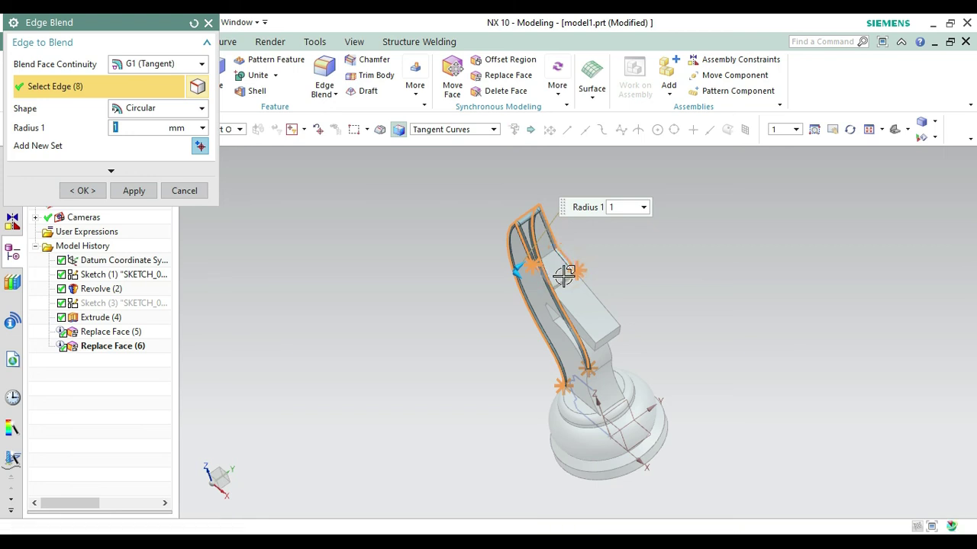
{"action": "left_click", "coordinate": [545, 276]}
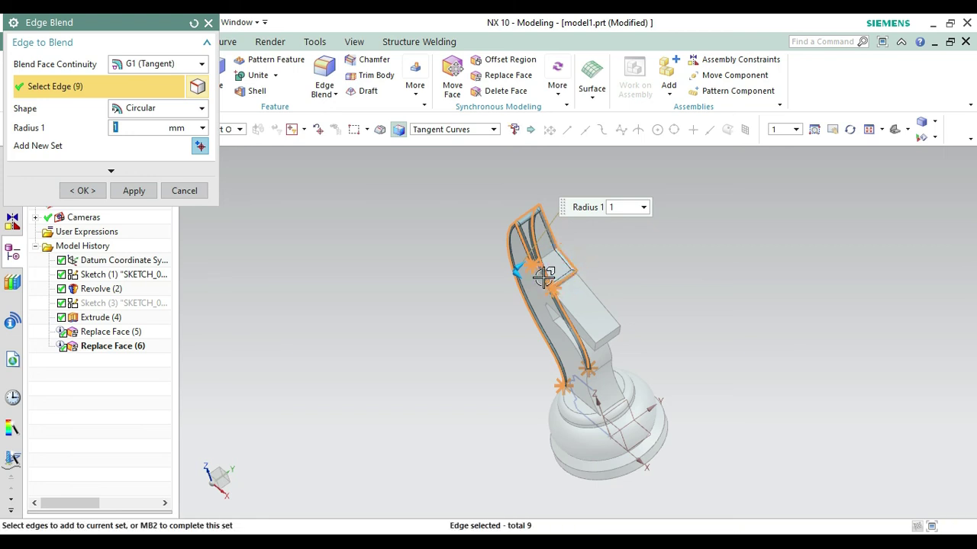
Step: Add the two long edges and the front edge of the snout's upper face to the blend selection
{"action": "left_click", "coordinate": [575, 307]}
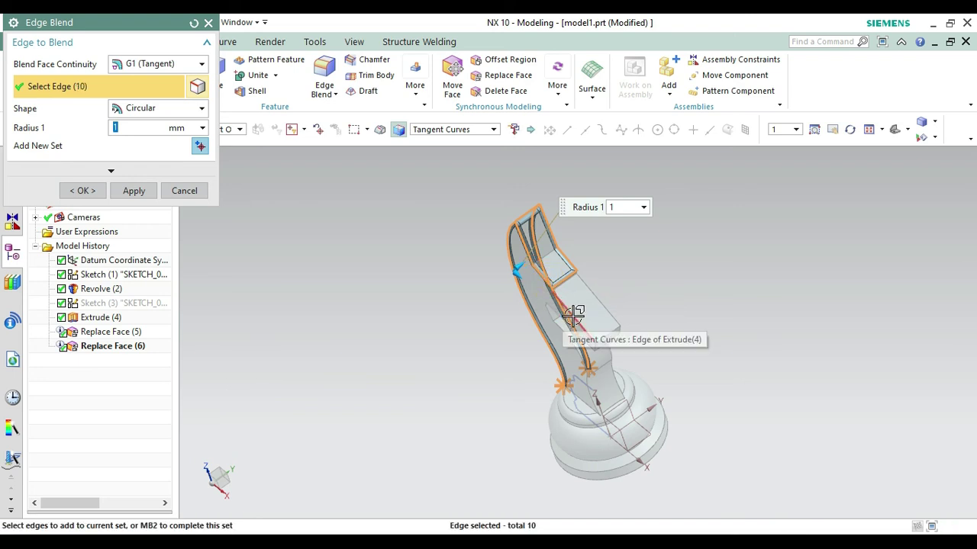
{"action": "left_click", "coordinate": [602, 305]}
{"action": "left_click", "coordinate": [611, 328]}
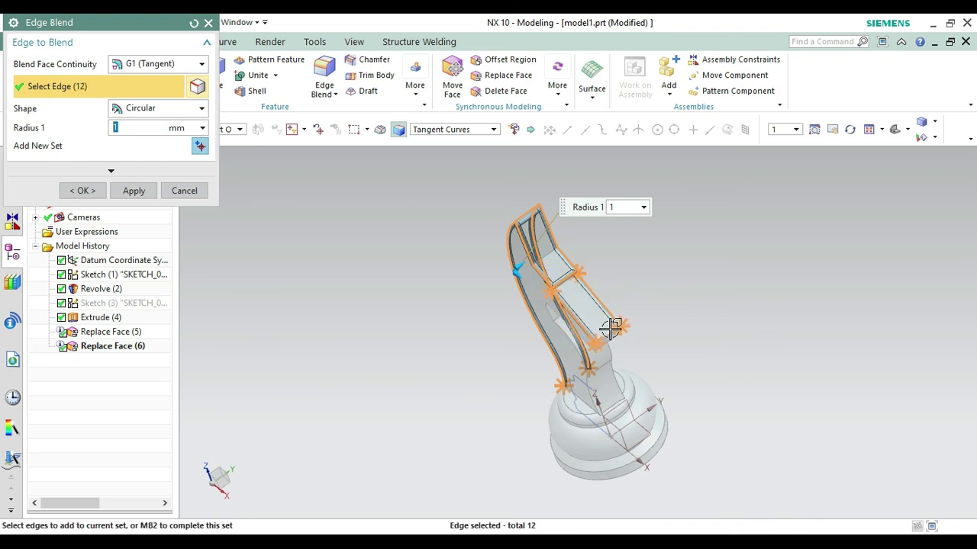
{"action": "left_click", "coordinate": [610, 341]}
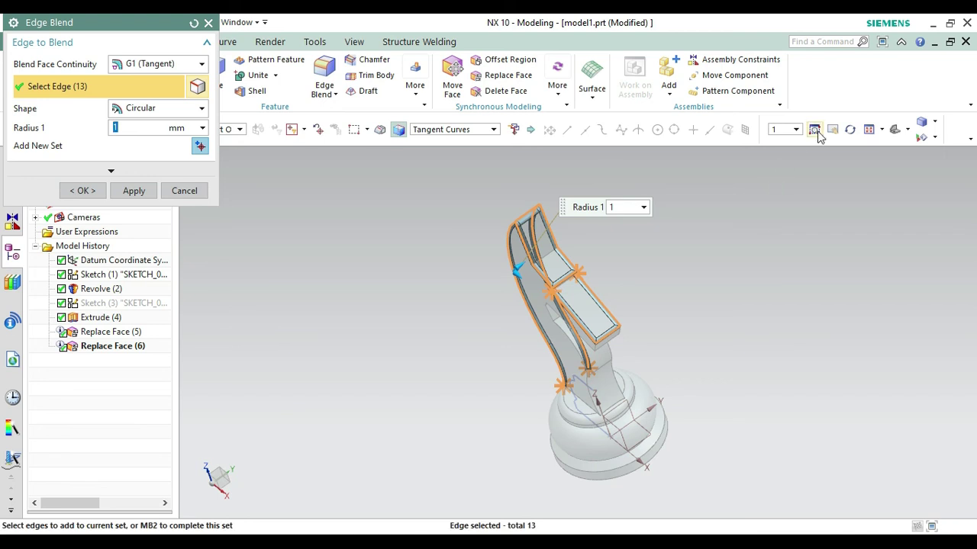
Step: Add the remaining edges around the snout's flat end face to the blend selection
{"action": "left_click", "coordinate": [849, 130]}
{"action": "left_click_drag", "start_coordinate": [767, 286], "coordinate": [746, 238]}
{"action": "key", "text": "Escape"}
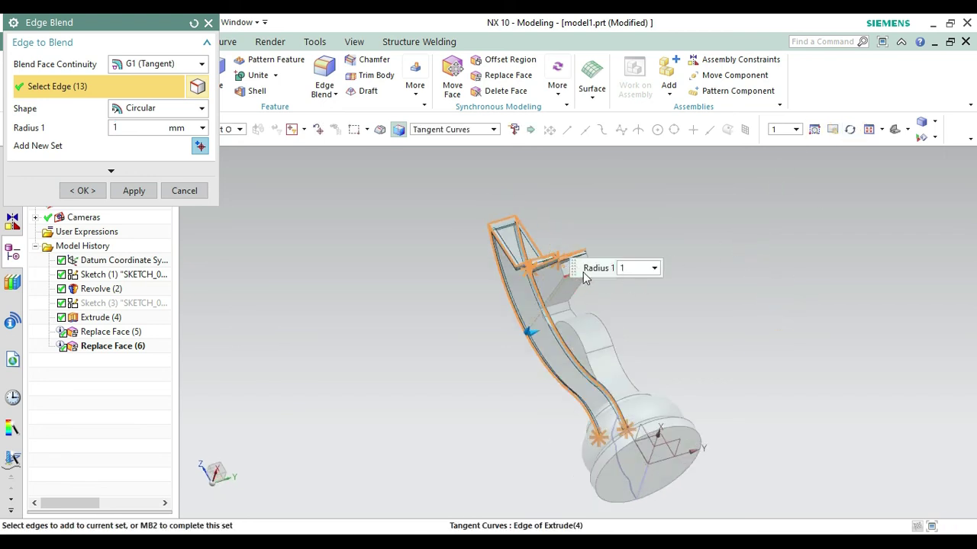
{"action": "left_click_drag", "start_coordinate": [575, 268], "coordinate": [710, 248]}
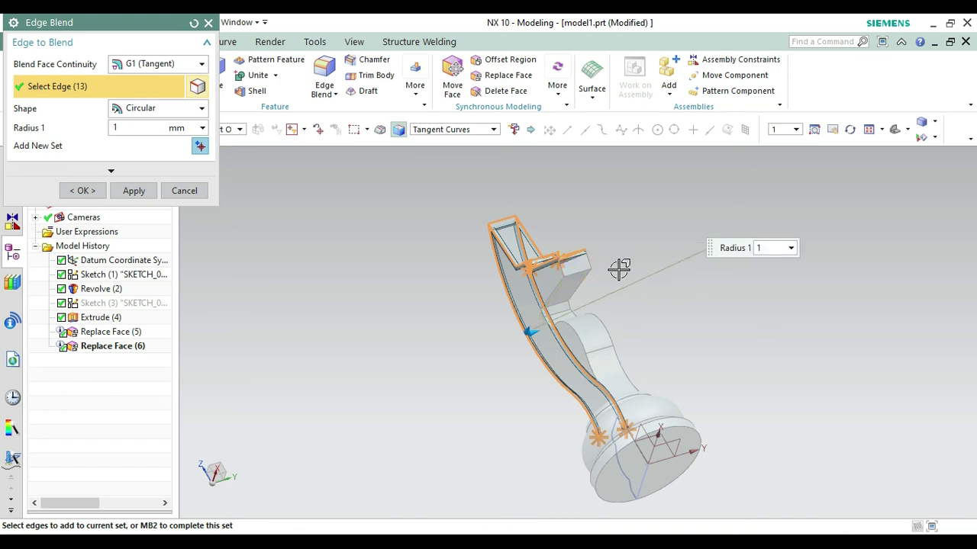
{"action": "left_click", "coordinate": [590, 257]}
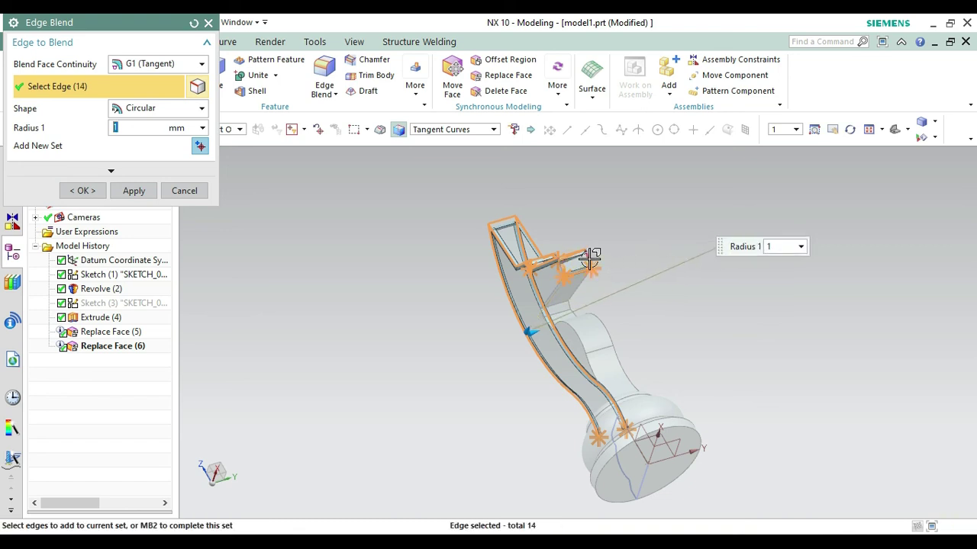
{"action": "left_click", "coordinate": [579, 259]}
{"action": "left_click", "coordinate": [563, 264]}
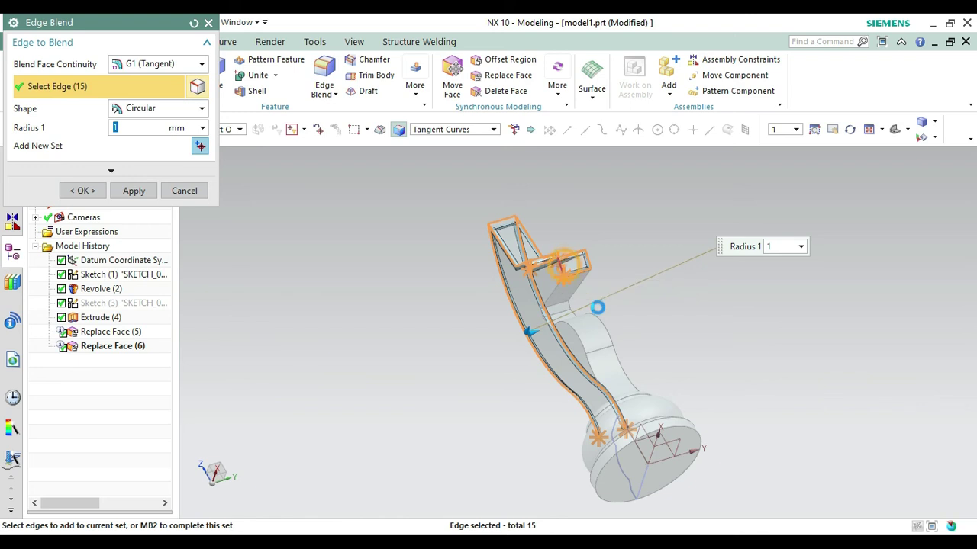
Step: Add the curved chest edges on both sides of the extrusion to the blend selection
{"action": "left_click", "coordinate": [580, 340]}
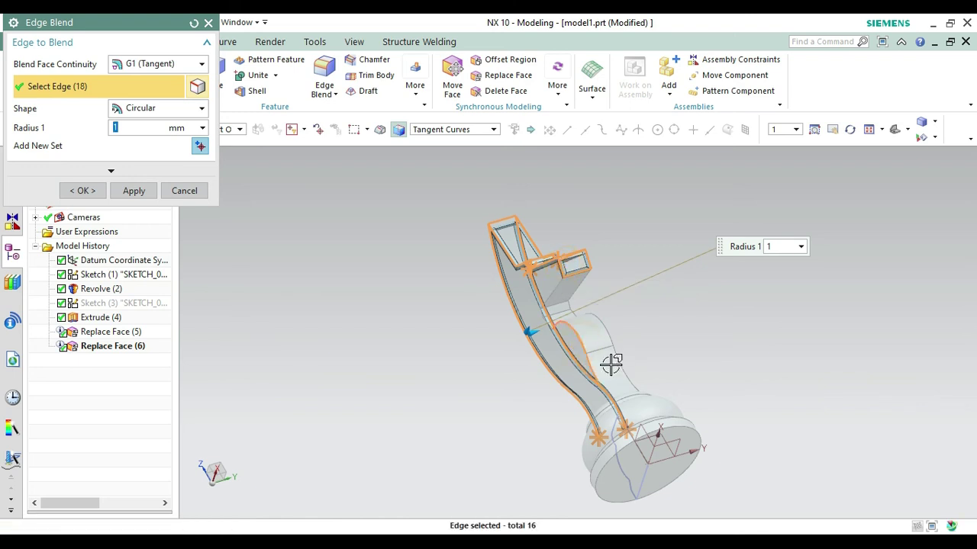
{"action": "left_click", "coordinate": [614, 339]}
{"action": "left_click", "coordinate": [618, 331]}
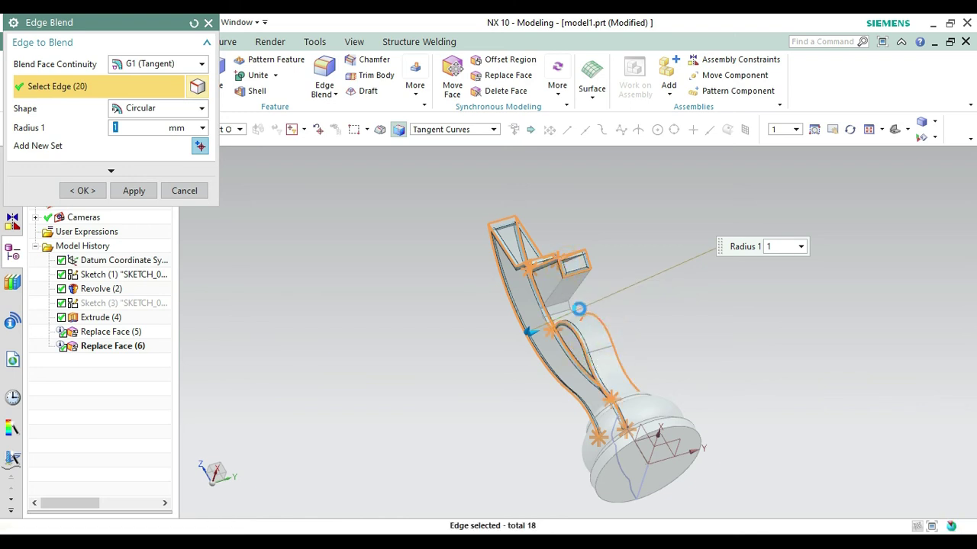
Step: Add the long edges on both sides of the snout's underside to the blend selection
{"action": "left_click", "coordinate": [551, 296]}
{"action": "left_click", "coordinate": [579, 290]}
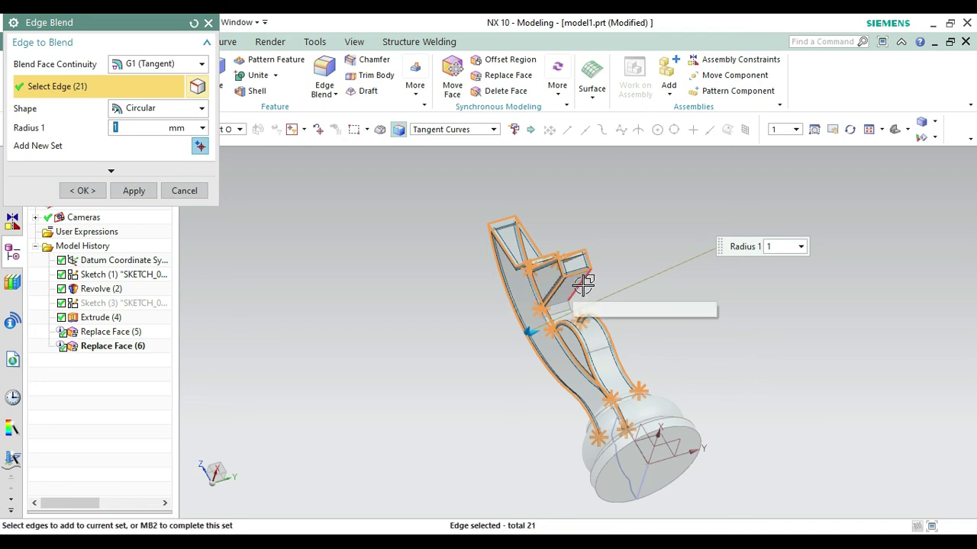
{"action": "left_click", "coordinate": [574, 291]}
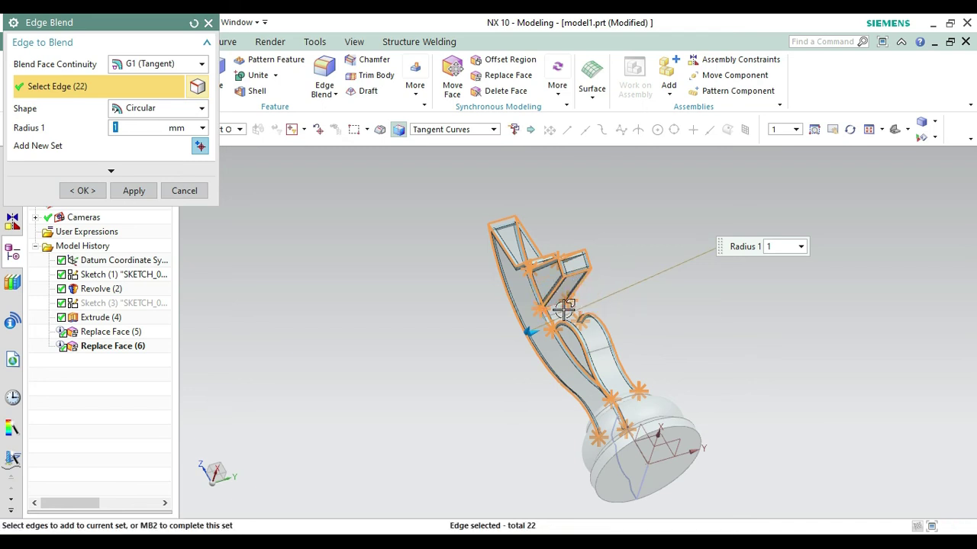
{"action": "left_click", "coordinate": [529, 327]}
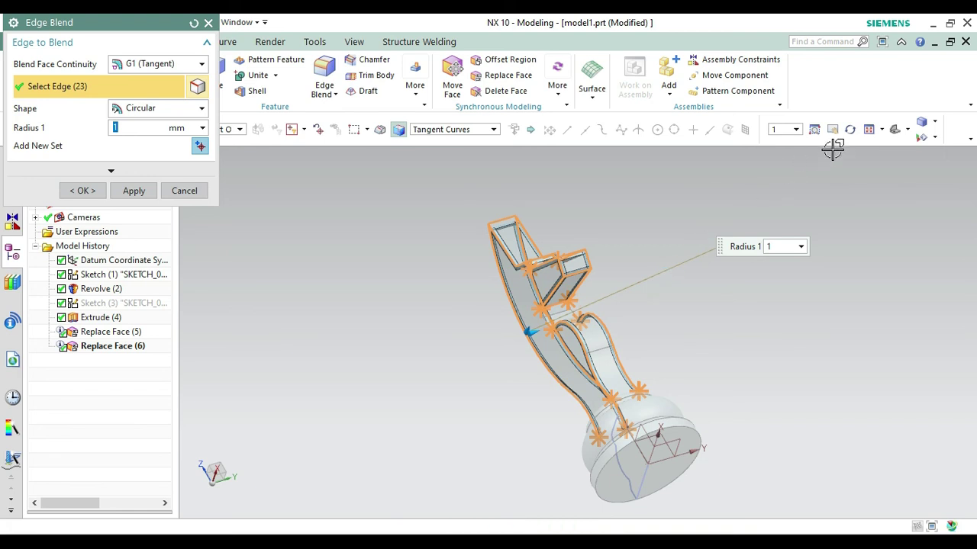
Step: Include the short throat edges on both sides and try to apply the 1 mm blend to the whole selection
{"action": "left_click_drag", "start_coordinate": [771, 230], "coordinate": [713, 307]}
{"action": "key", "text": "Escape"}
{"action": "left_click", "coordinate": [533, 325]}
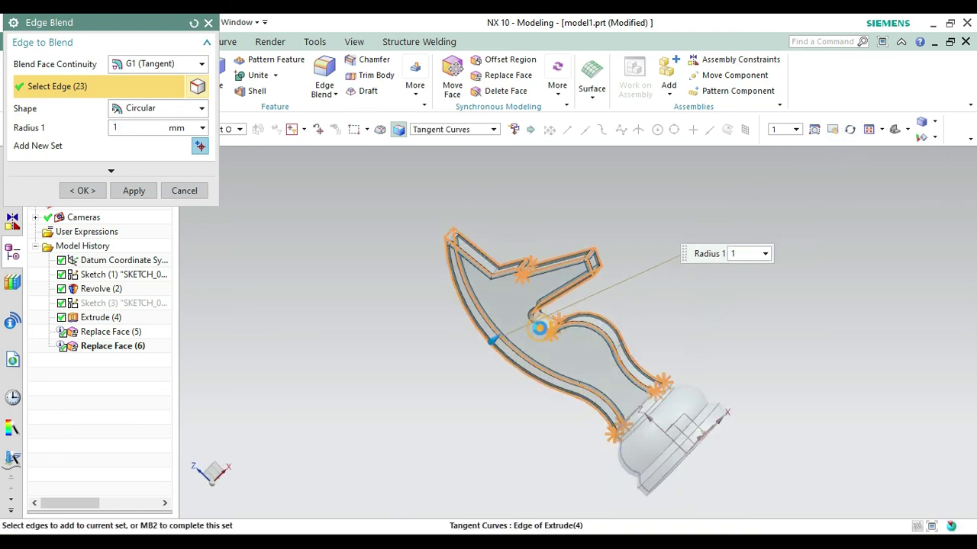
{"action": "left_click", "coordinate": [850, 130]}
{"action": "left_click_drag", "start_coordinate": [732, 248], "coordinate": [722, 264]}
{"action": "key", "text": "Escape"}
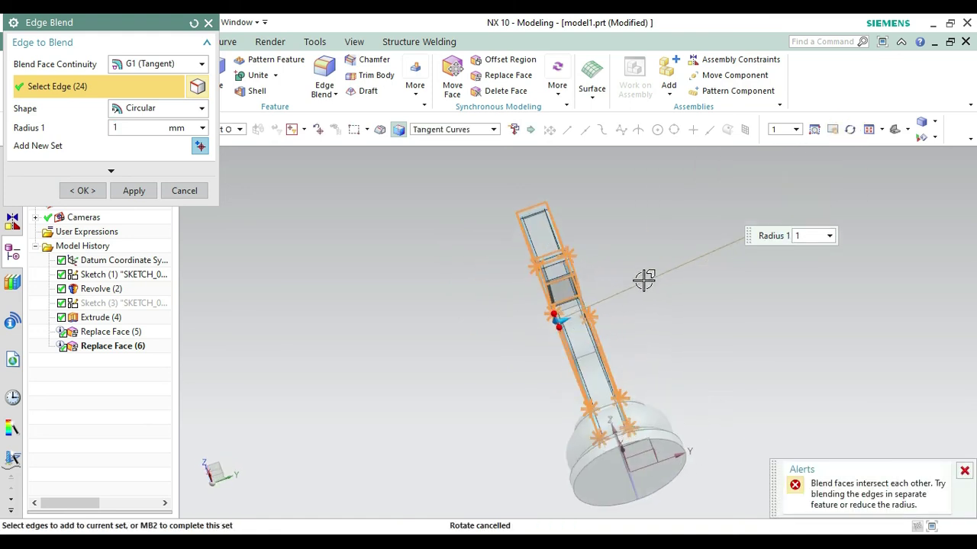
{"action": "left_click", "coordinate": [584, 303]}
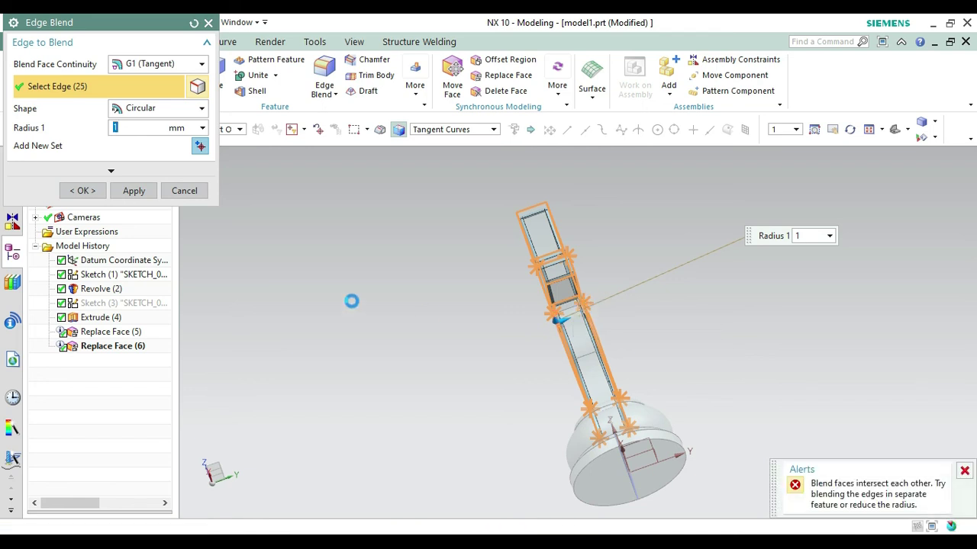
{"action": "left_click", "coordinate": [132, 190]}
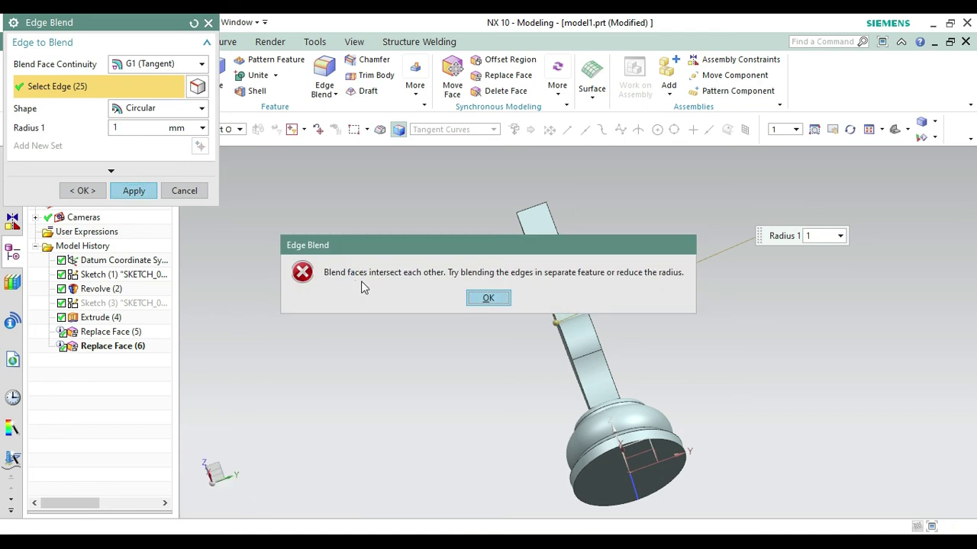
{"action": "left_click", "coordinate": [479, 299]}
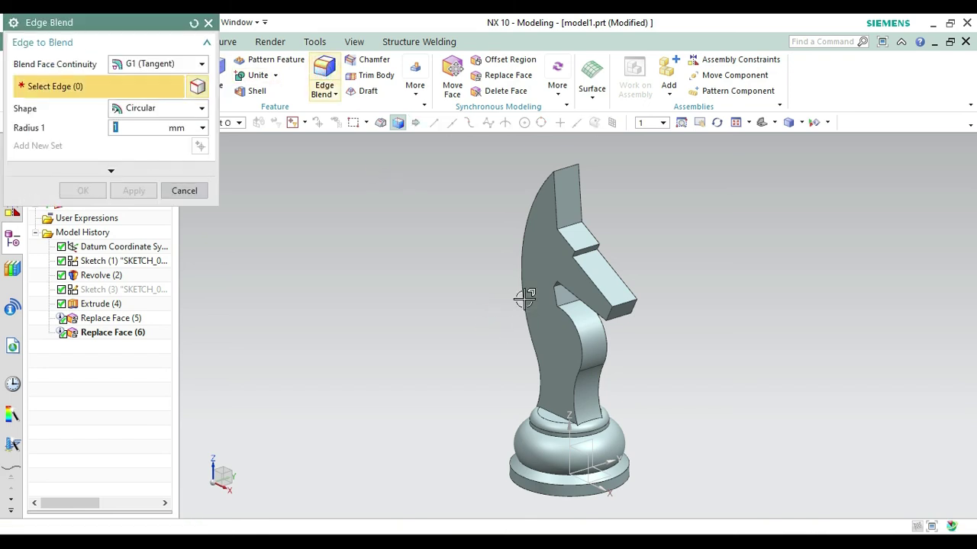
Step: Start a new 1 mm edge blend with one curved back edge and the chest edges on both sides
{"action": "left_click", "coordinate": [523, 300]}
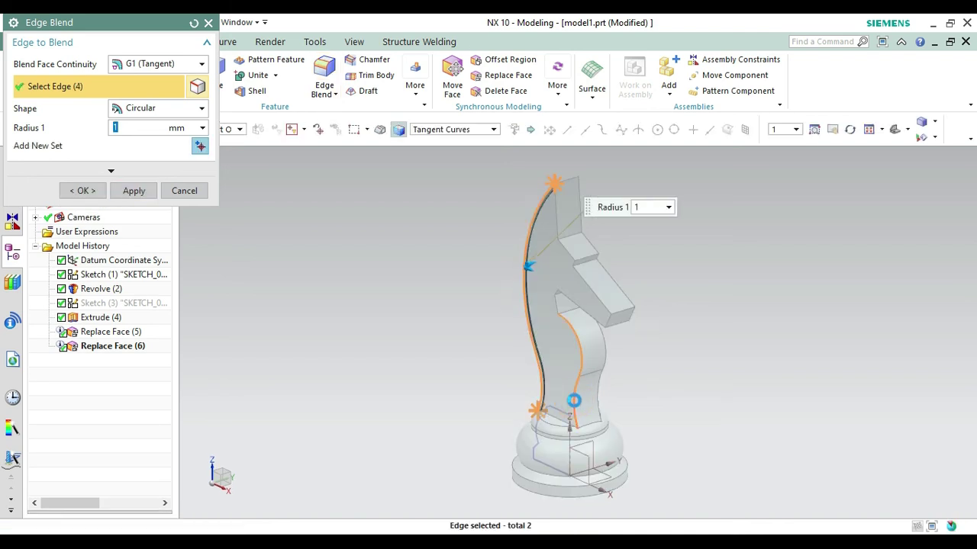
{"action": "left_click", "coordinate": [575, 400]}
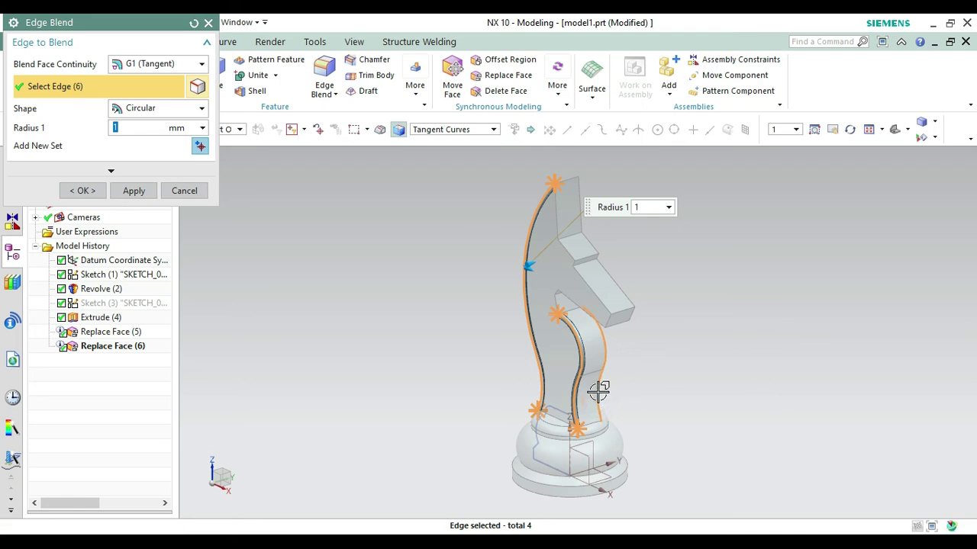
{"action": "left_click", "coordinate": [600, 394]}
Step: Add the ear's front side edges, the ear tip edge and the forehead step's side edges to the blend
{"action": "left_click", "coordinate": [555, 212]}
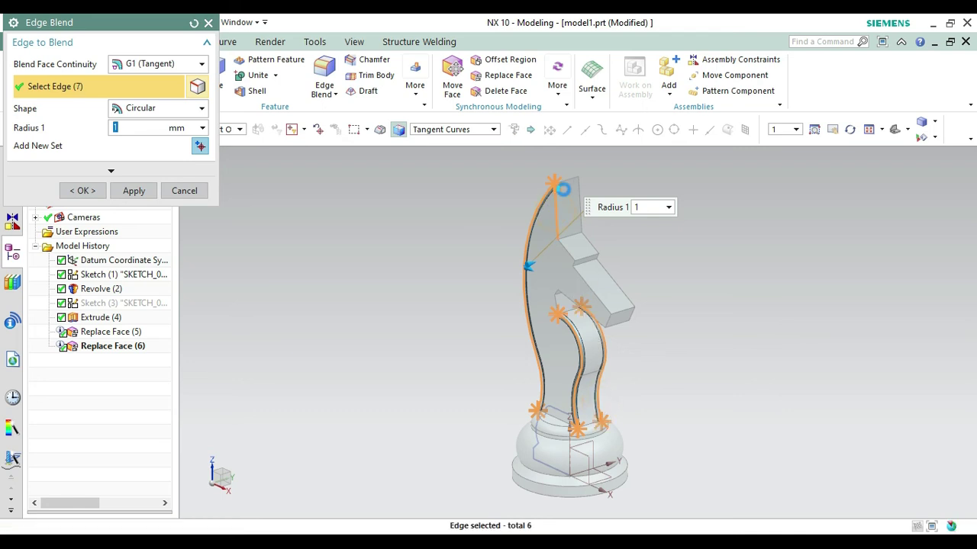
{"action": "left_click", "coordinate": [572, 182]}
{"action": "left_click", "coordinate": [583, 206]}
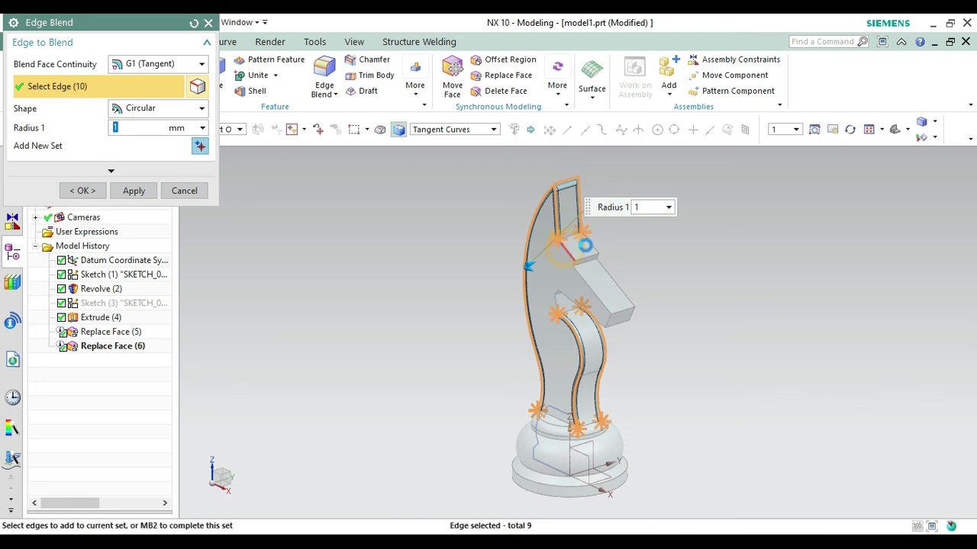
{"action": "left_click", "coordinate": [584, 245]}
Step: Add the snout's long upper edges and the edges around its flat end face to the blend
{"action": "left_click", "coordinate": [582, 281]}
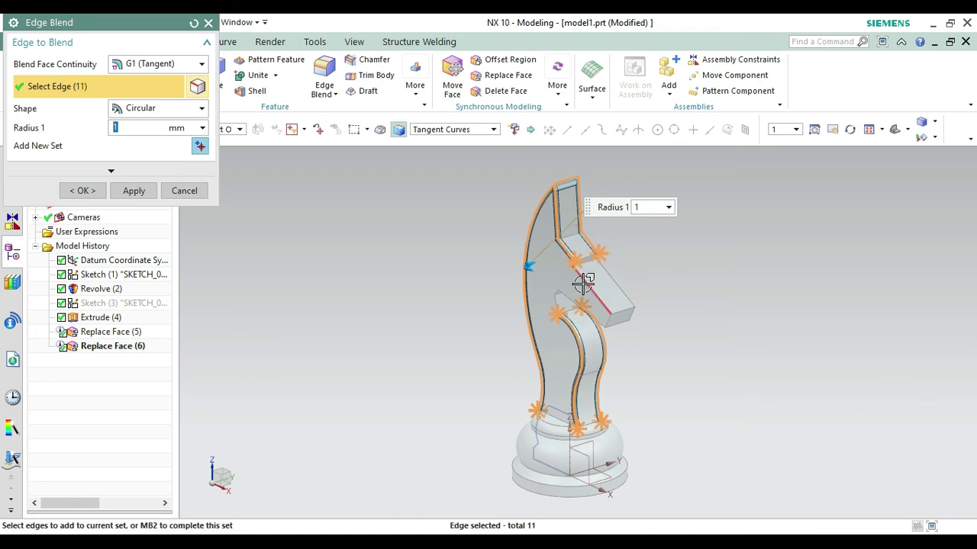
{"action": "left_click", "coordinate": [618, 280]}
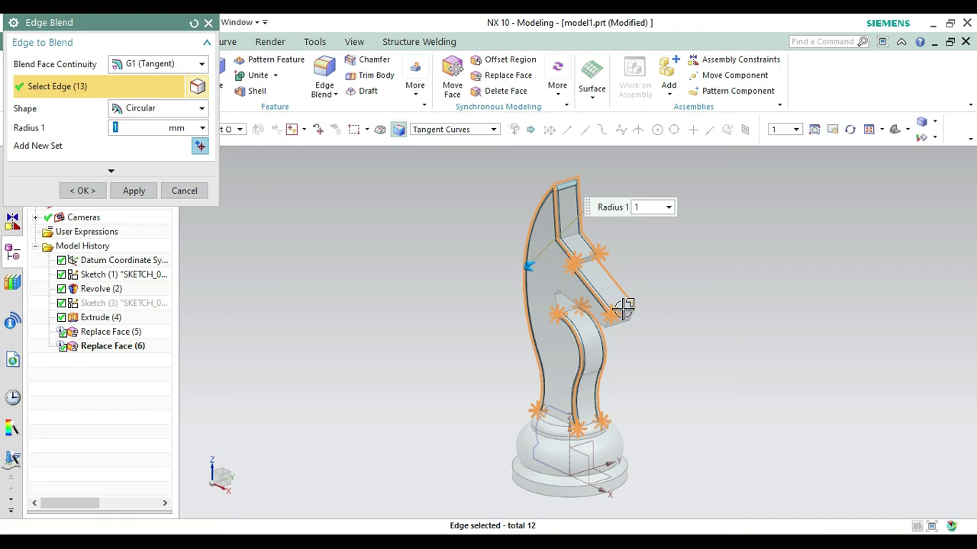
{"action": "left_click", "coordinate": [619, 299]}
{"action": "left_click", "coordinate": [610, 327]}
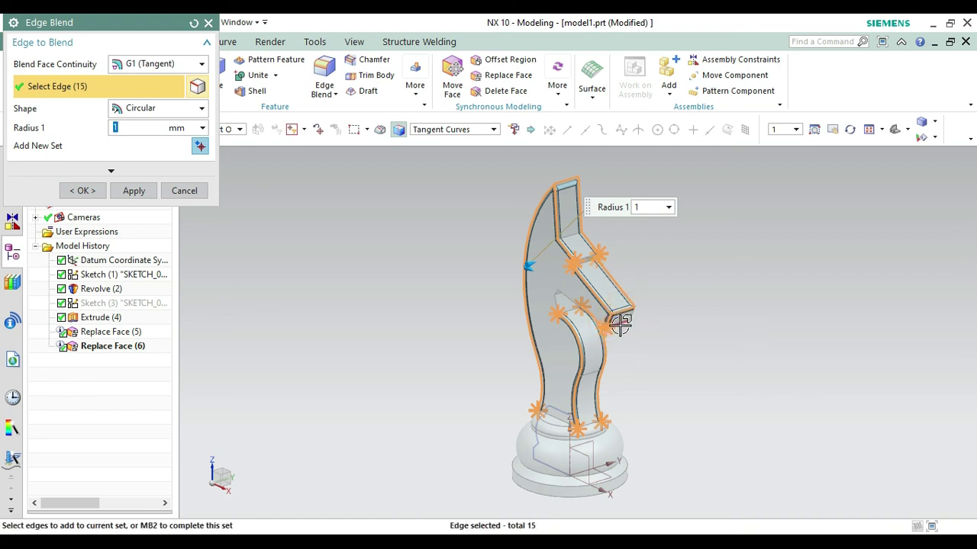
{"action": "left_click", "coordinate": [633, 316]}
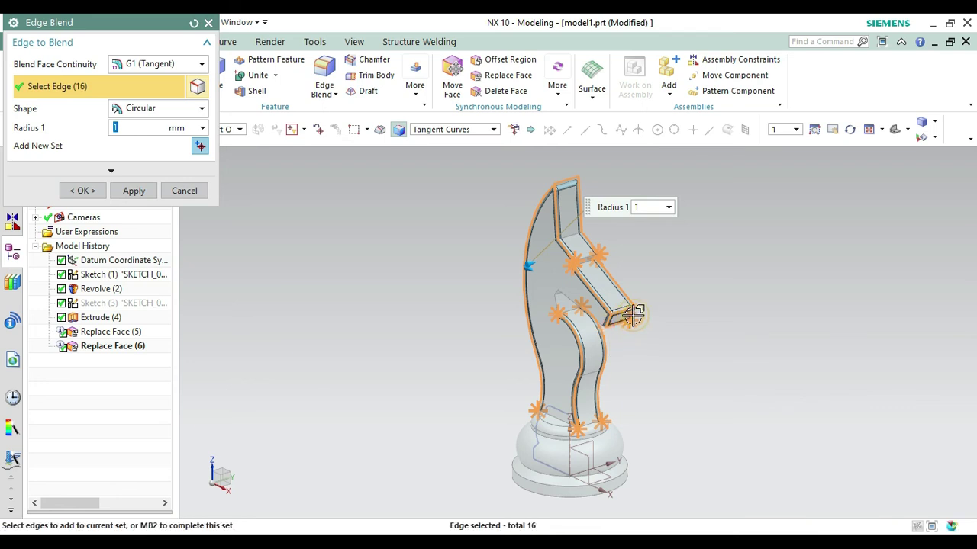
{"action": "left_click", "coordinate": [632, 315]}
Step: Add the other curved back edge plus the underside snout edge and short throat edge on that same side
{"action": "left_click", "coordinate": [849, 132]}
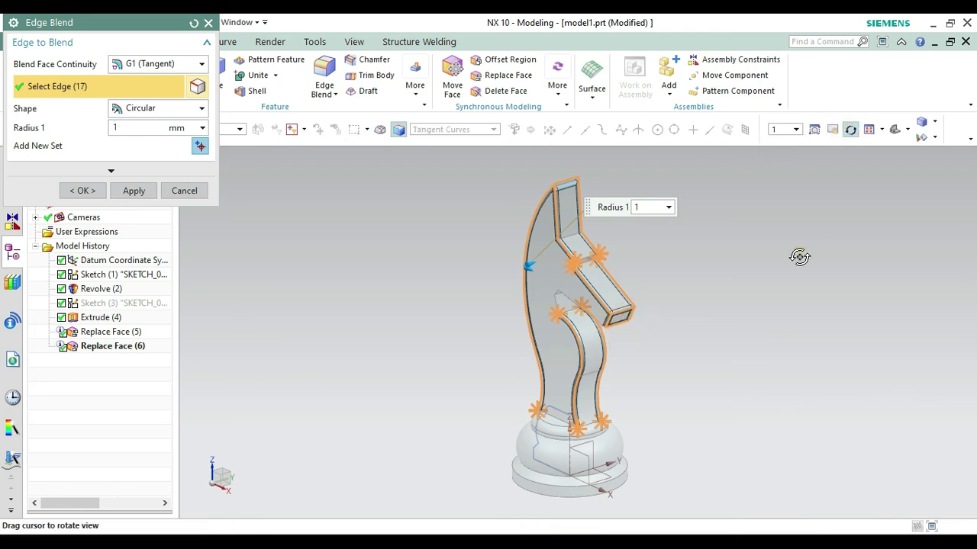
{"action": "left_click_drag", "start_coordinate": [798, 255], "coordinate": [712, 231]}
{"action": "key", "text": "Escape"}
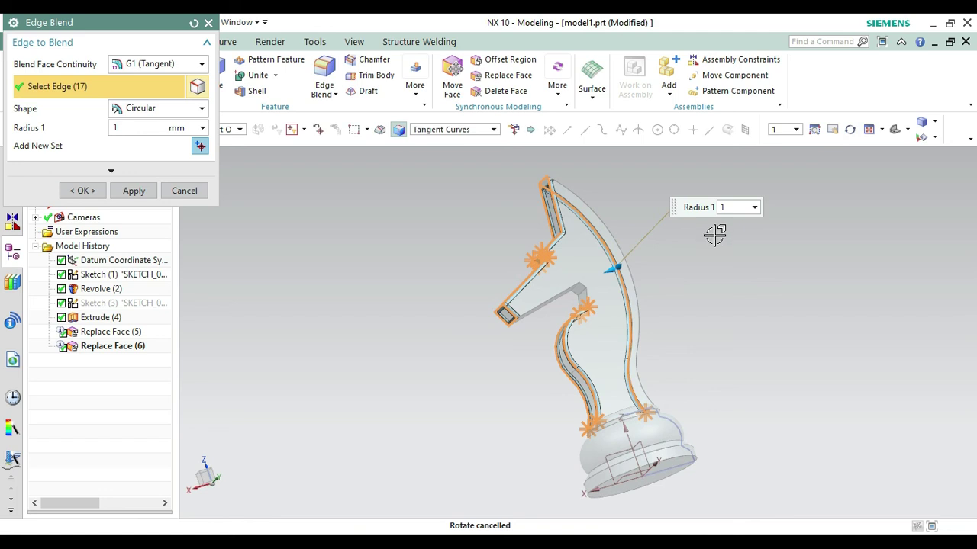
{"action": "left_click", "coordinate": [640, 309]}
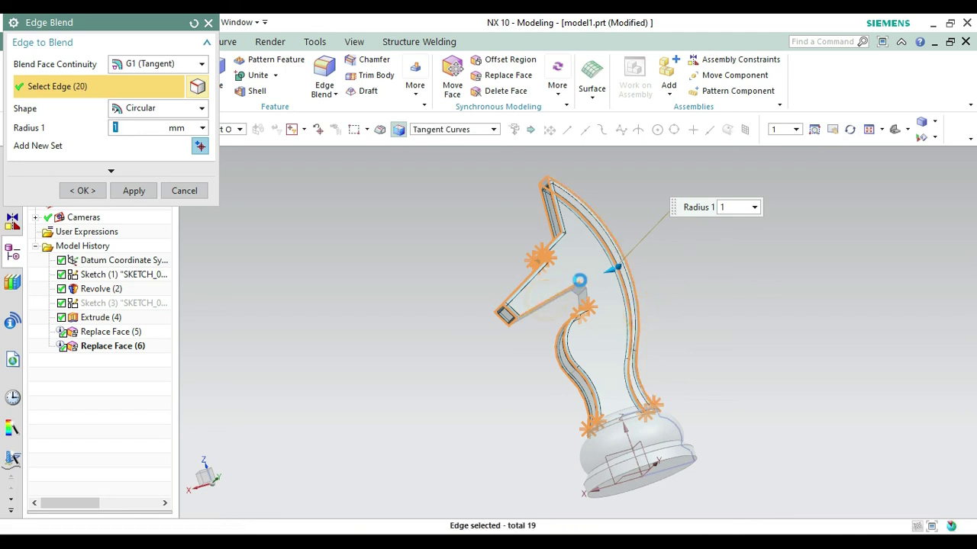
{"action": "left_click", "coordinate": [594, 282]}
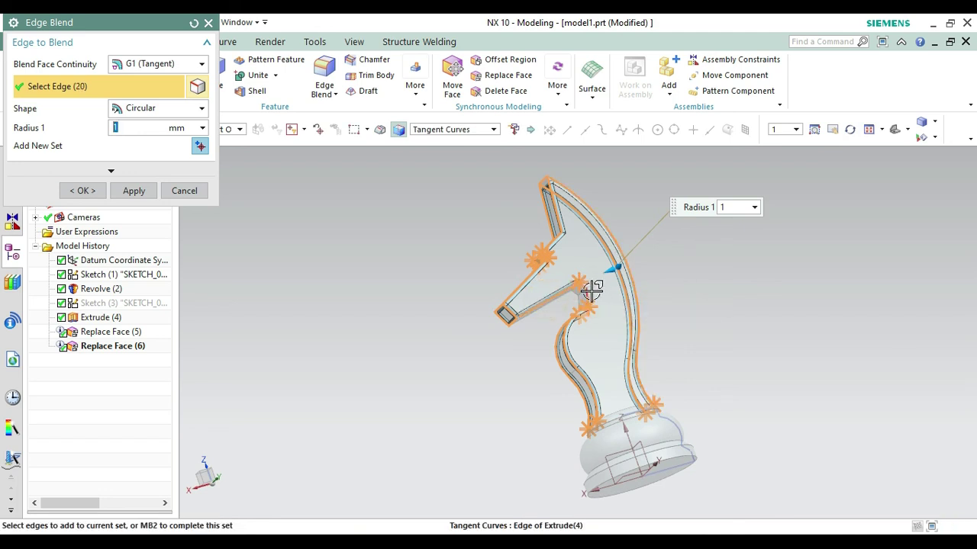
{"action": "left_click", "coordinate": [593, 287]}
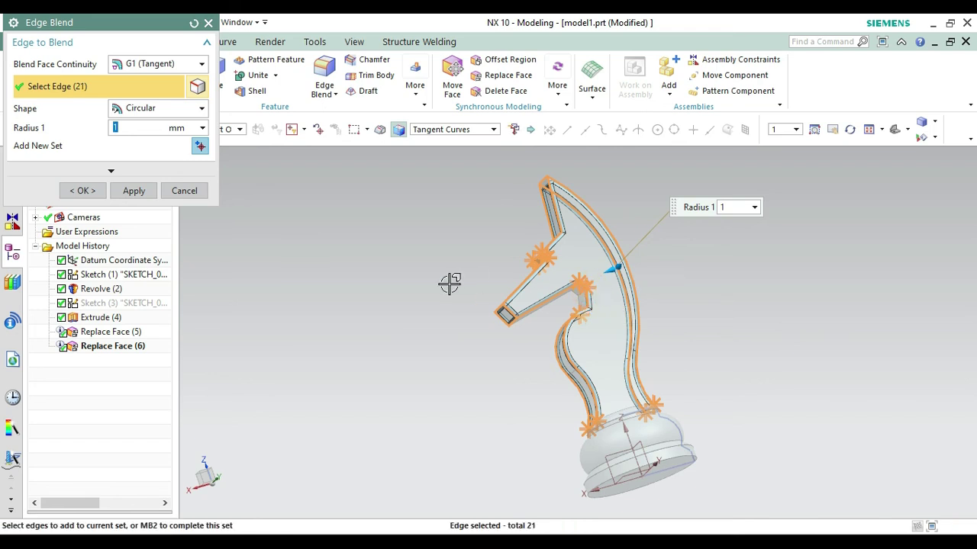
Step: Add the remaining underside snout edge and apply the 1 mm blend, and round the last short throat edge with a separate 1 mm blend
{"action": "left_click", "coordinate": [849, 131]}
{"action": "left_click_drag", "start_coordinate": [804, 215], "coordinate": [813, 252]}
{"action": "key", "text": "Escape"}
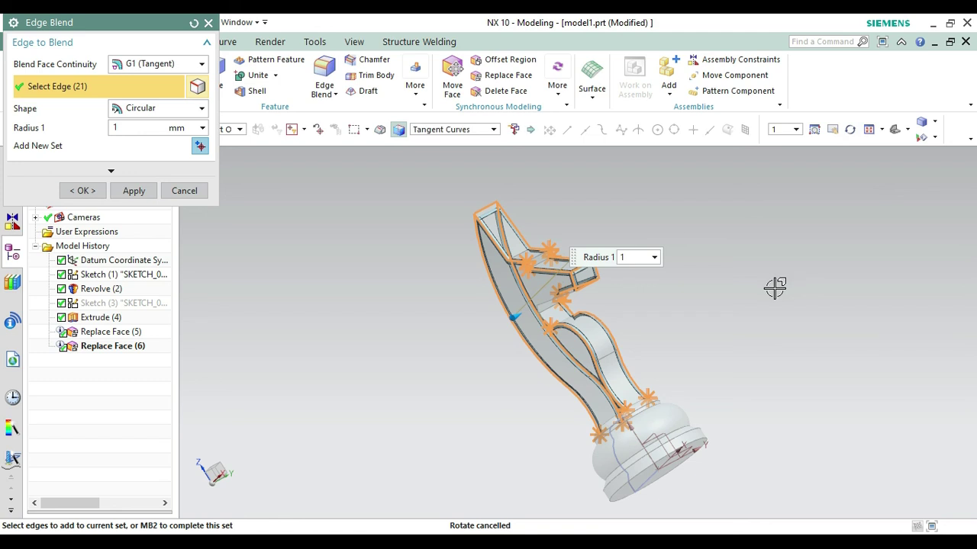
{"action": "left_click", "coordinate": [547, 299]}
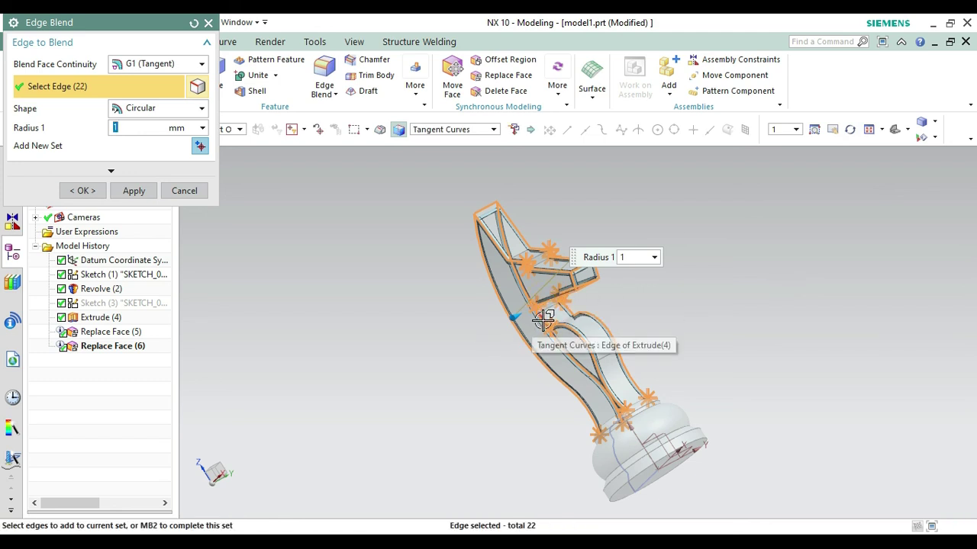
{"action": "left_click", "coordinate": [135, 190]}
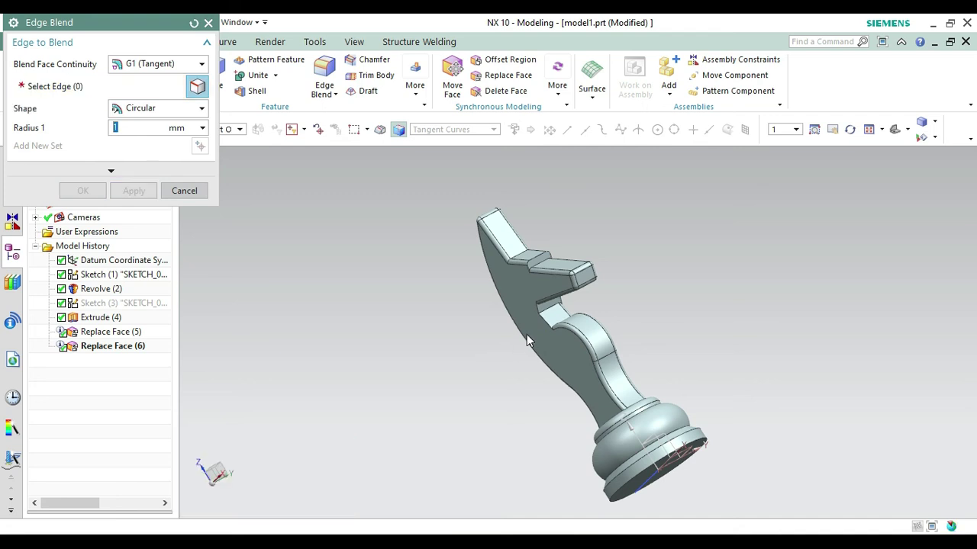
{"action": "left_click", "coordinate": [542, 322]}
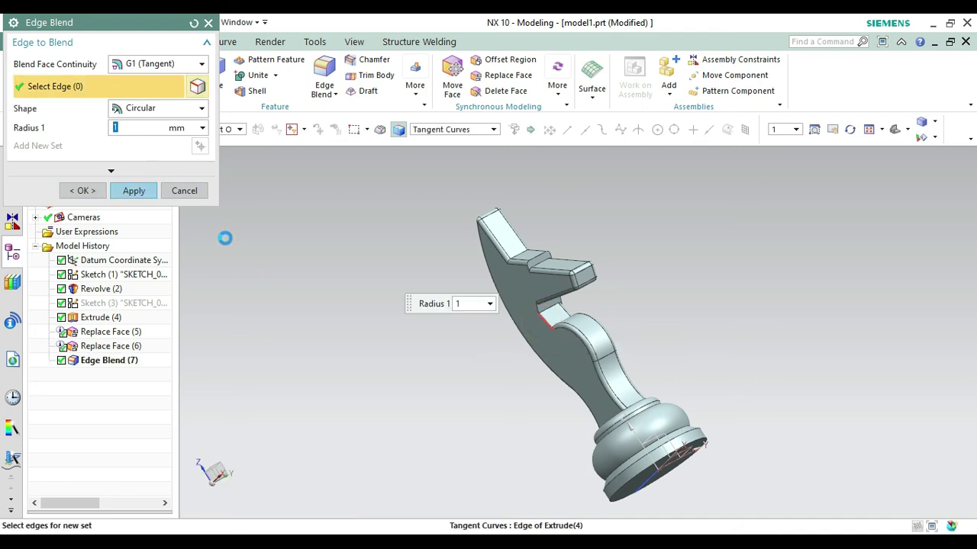
{"action": "left_click", "coordinate": [134, 191]}
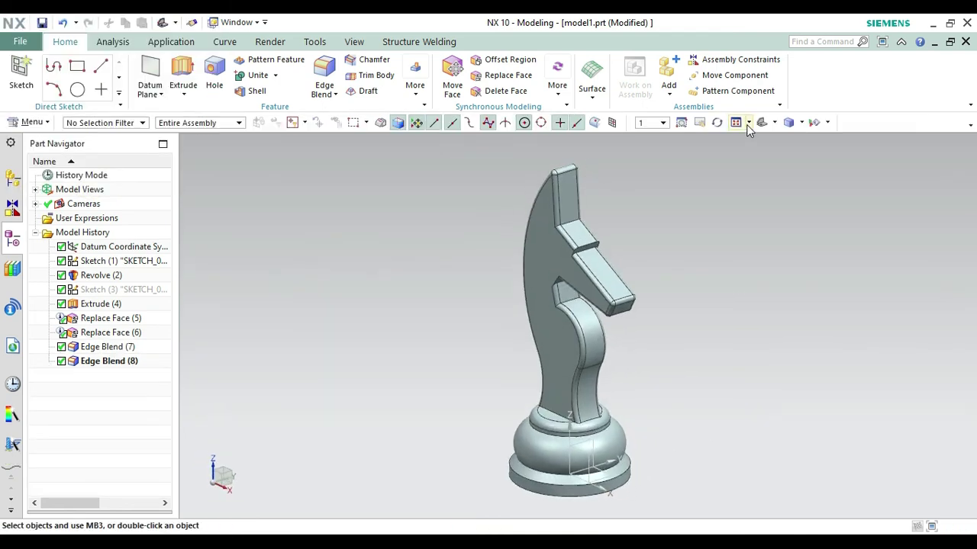
Step: Return the rounded knight to its home view and display it with True Shading
{"action": "left_click_drag", "start_coordinate": [712, 217], "coordinate": [787, 295]}
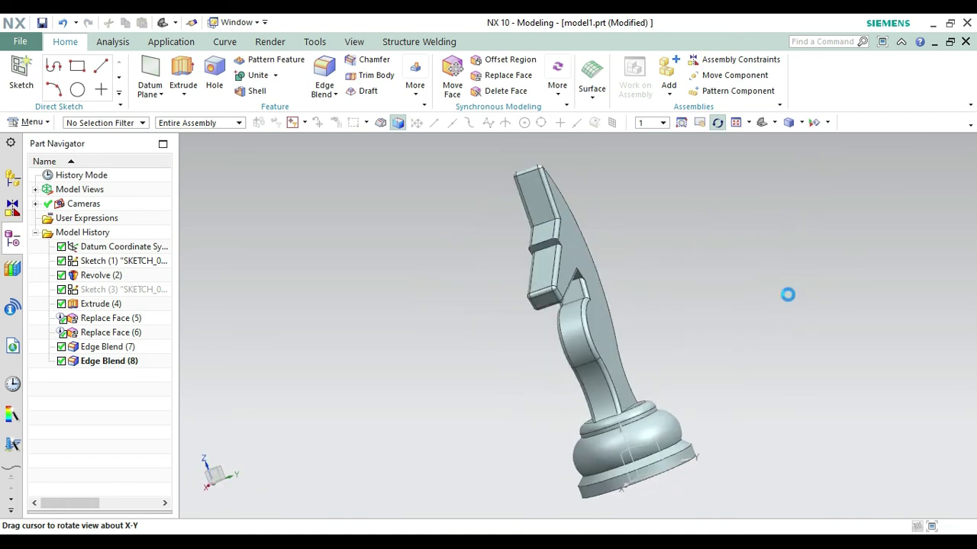
{"action": "key", "text": "Escape"}
{"action": "key", "text": "Home"}
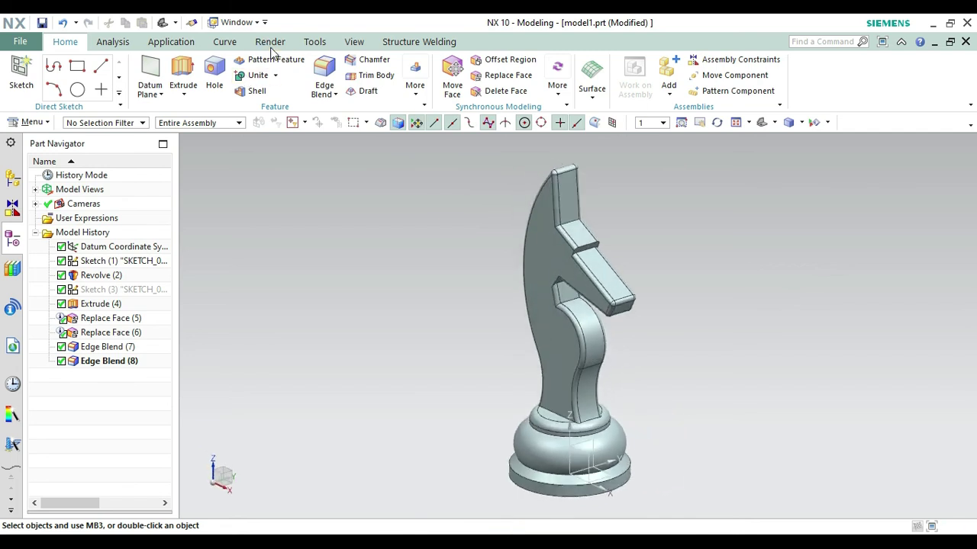
{"action": "left_click", "coordinate": [269, 42]}
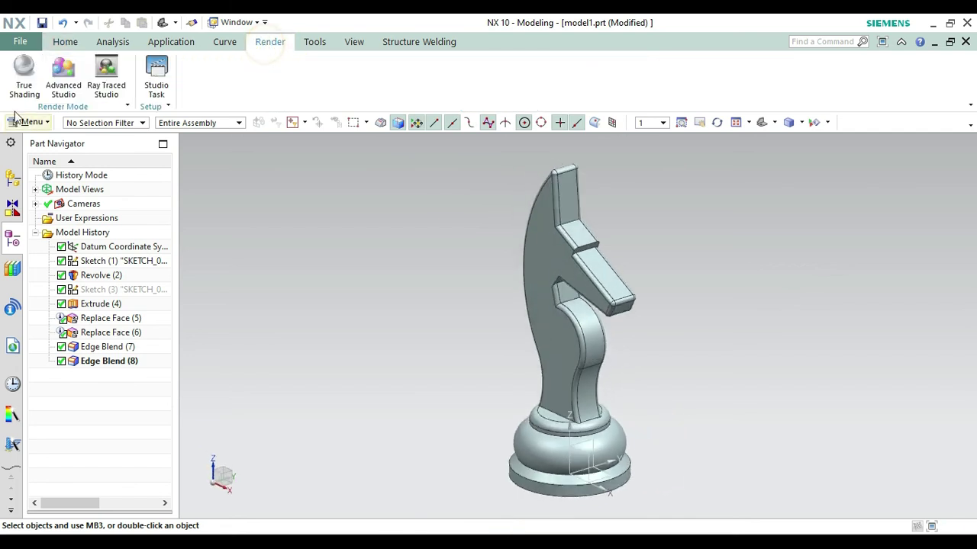
{"action": "left_click", "coordinate": [31, 81]}
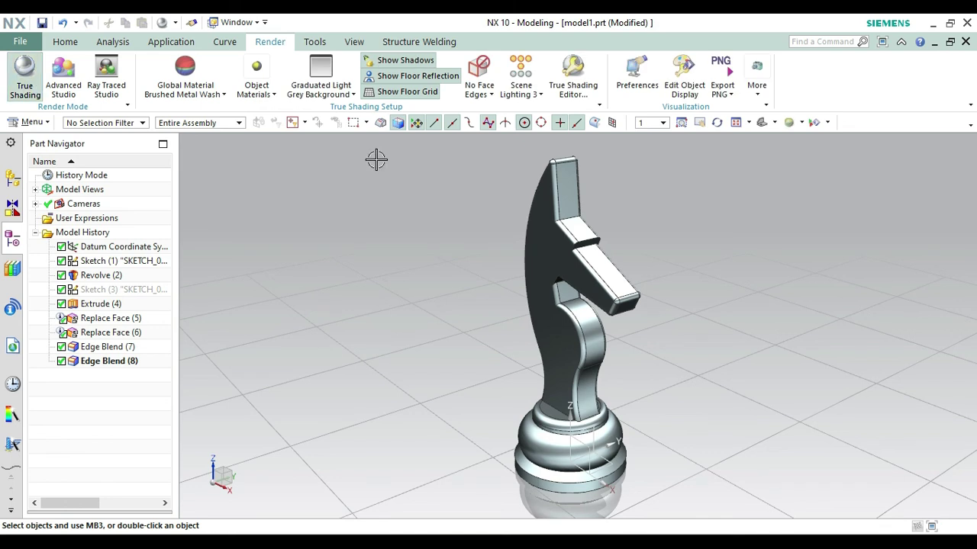
Step: Start saving the knight part under a different name
{"action": "left_click", "coordinate": [20, 41]}
{"action": "mouse_move", "coordinate": [129, 131]}
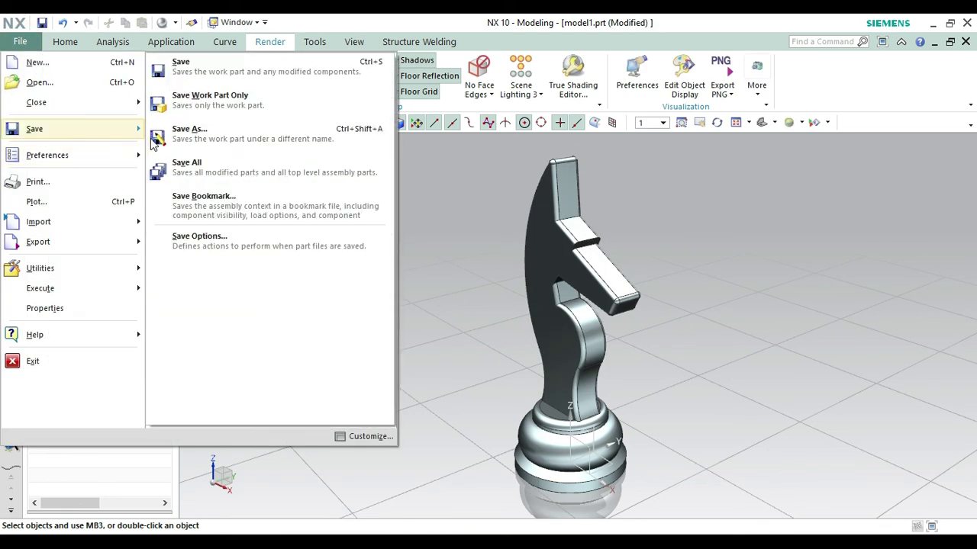
{"action": "left_click", "coordinate": [165, 148]}
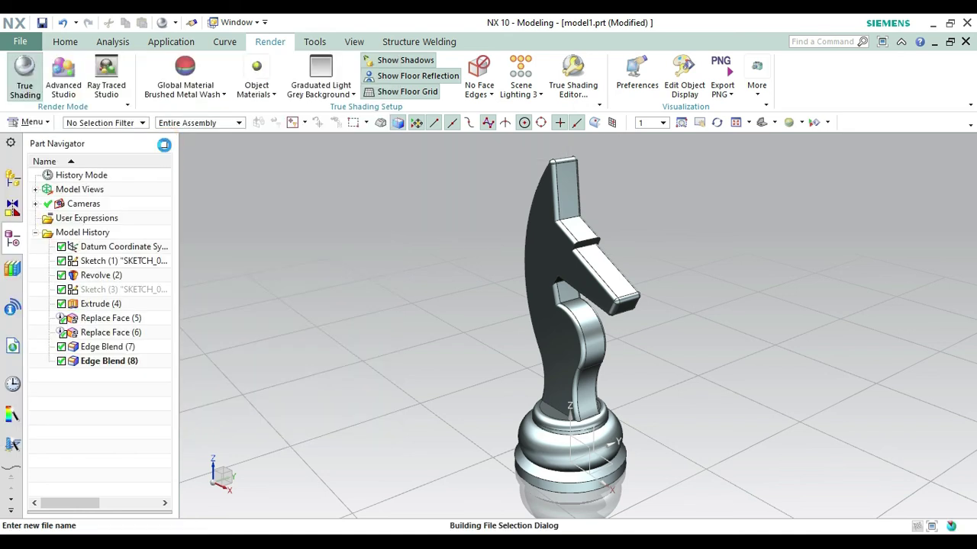